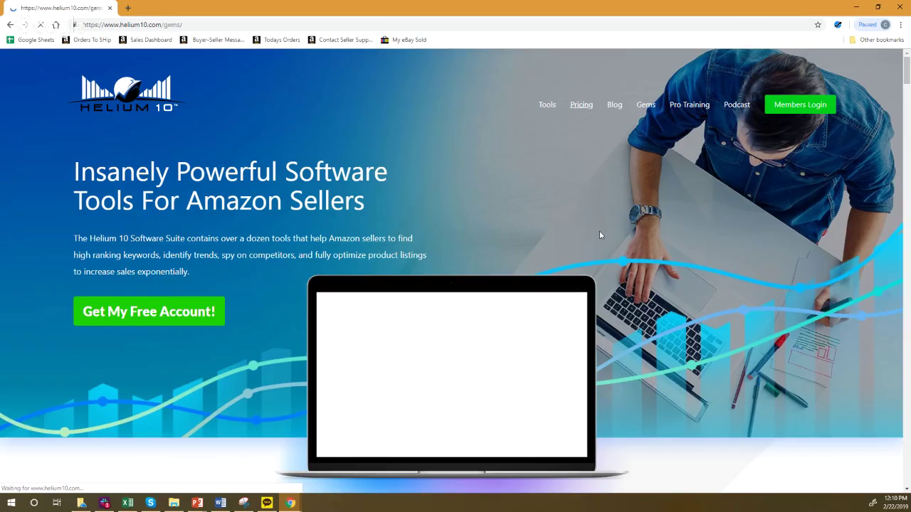
- Review the Canonical URL, Add to Cart, Buy Together and 2-Step via Storefront sections of the Gems page
scroll(360, 299, down, 3)
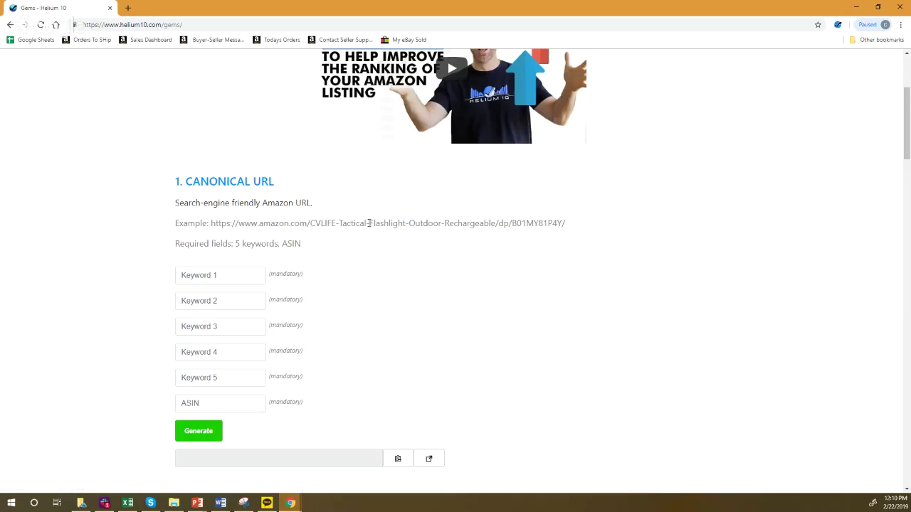
scroll(234, 240, down, 3)
scroll(257, 119, up, 2)
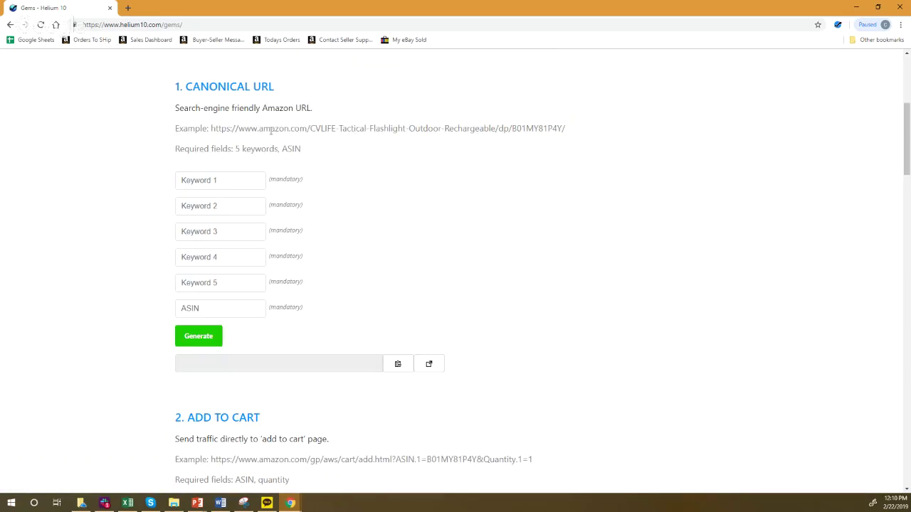
scroll(263, 167, down, 3)
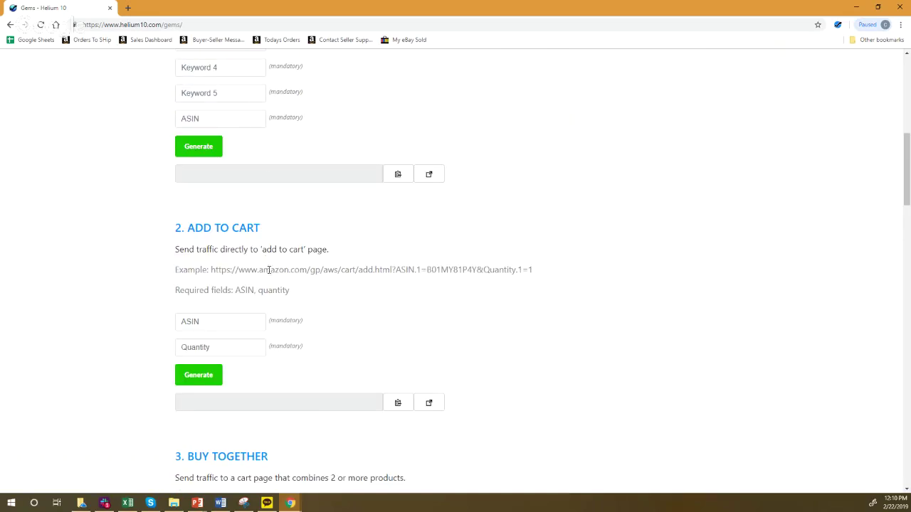
scroll(264, 283, down, 4)
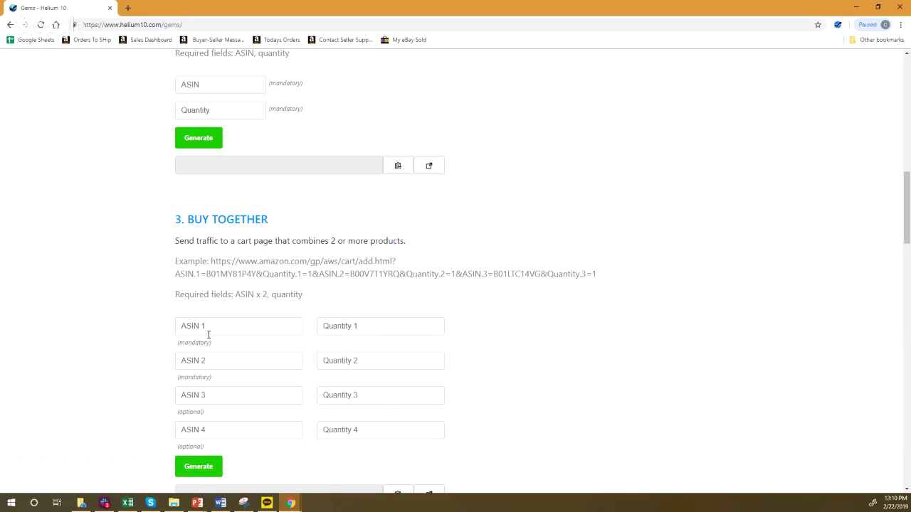
scroll(210, 340, down, 8)
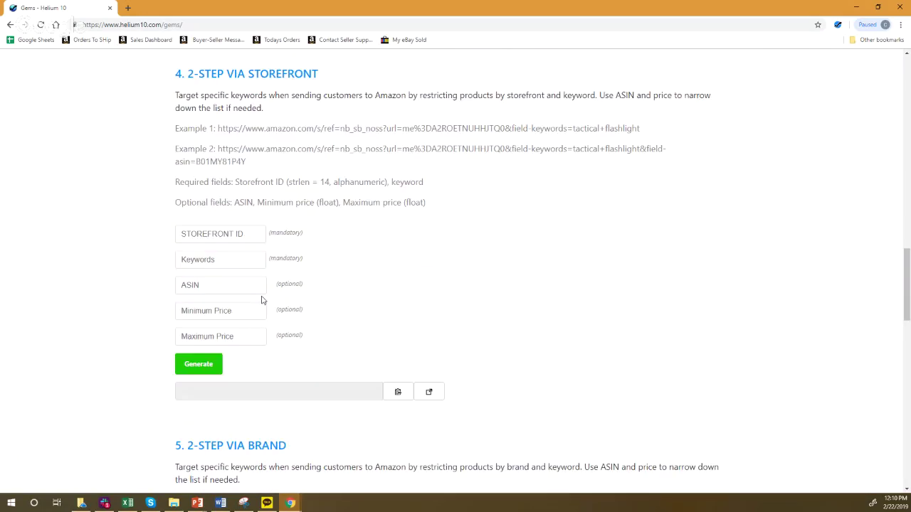
scroll(259, 294, up, 1)
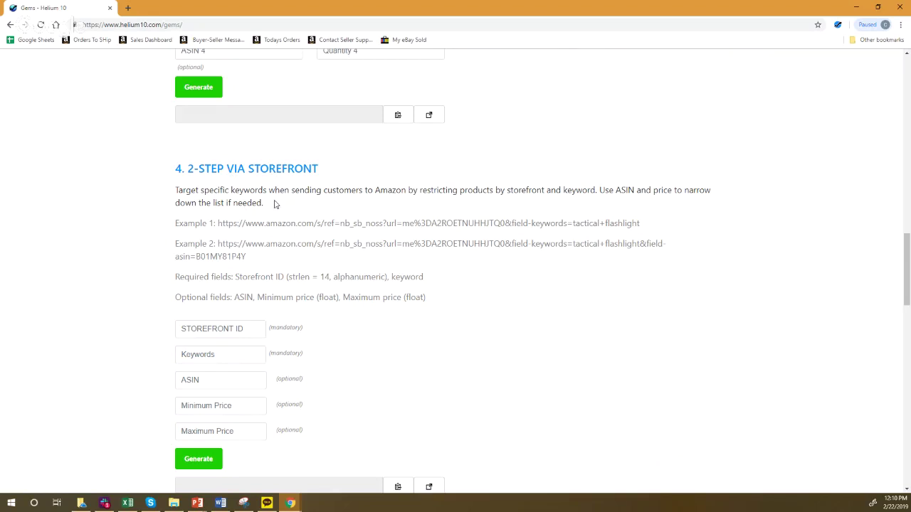
- Open amazon.com in a new browser tab and search for "rubiks cube"
click(127, 8)
text(a)
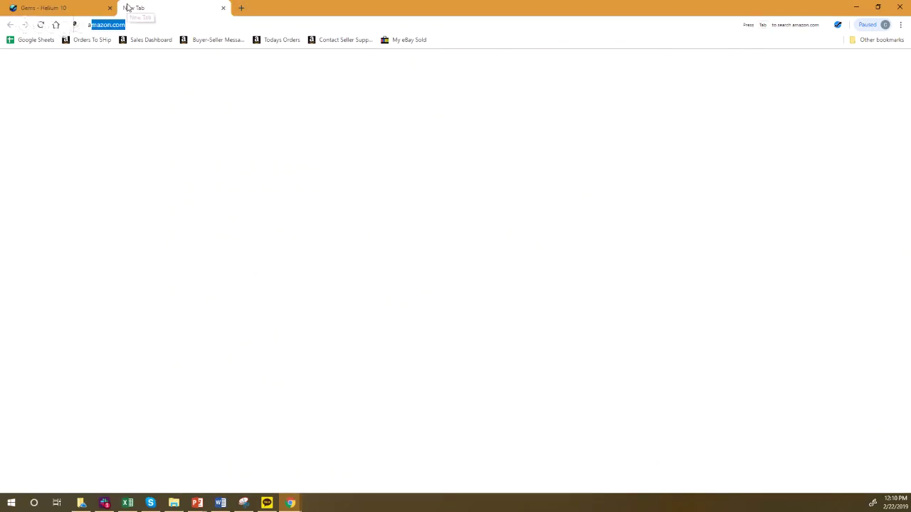
key(Return)
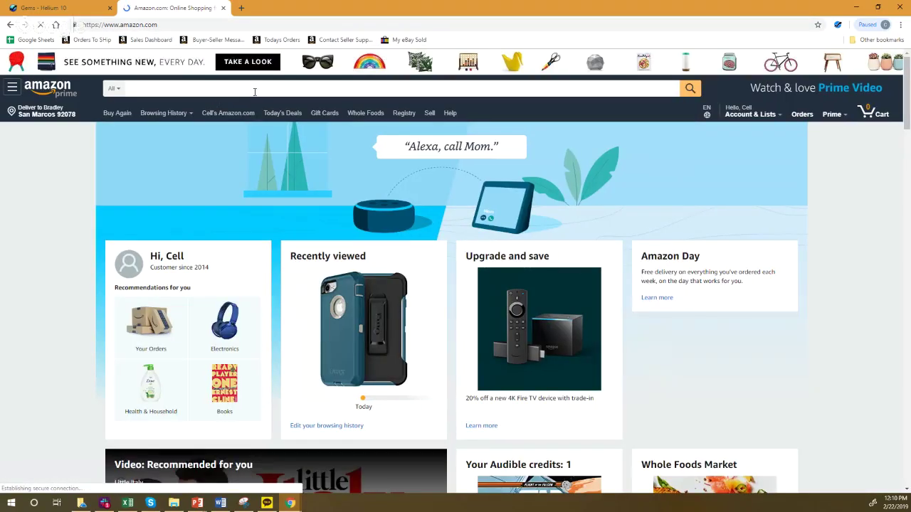
click(255, 91)
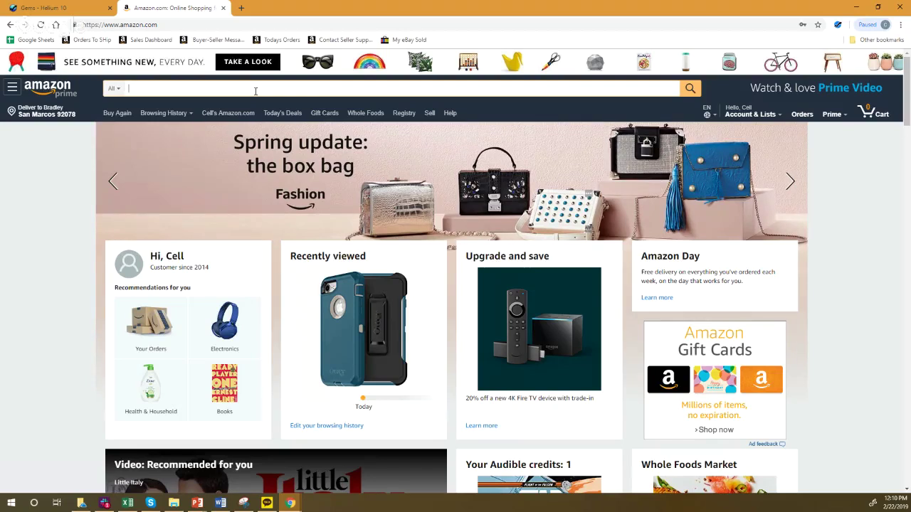
text(mag)
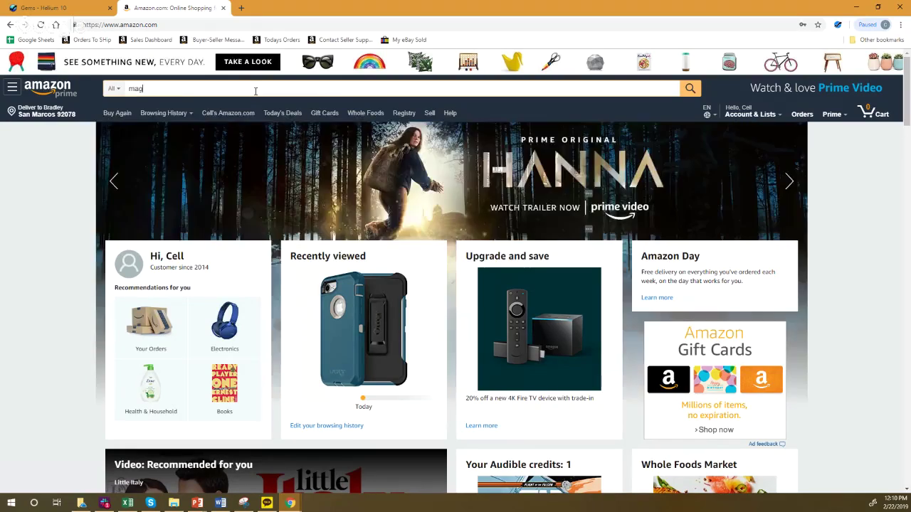
key(BackSpace)
key(BackSpace)
key(BackSpace)
text(rub)
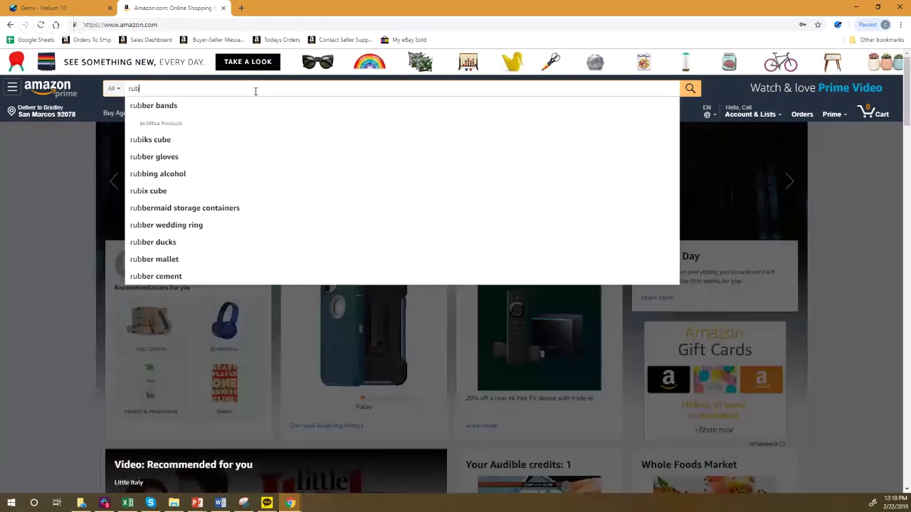
click(182, 142)
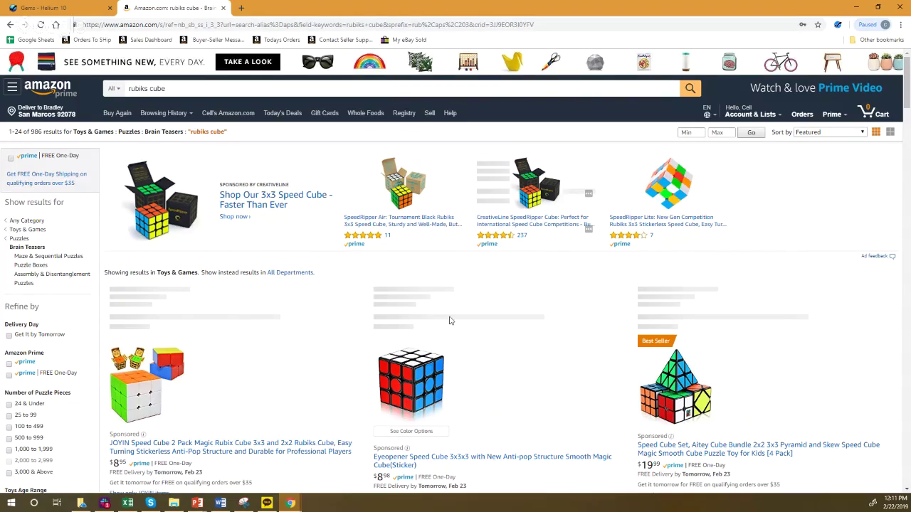
- Open the Eyeopener Speed Cube 3x3x3 listing and activate the Keywords field of the Gems 2-Step via Storefront form
scroll(450, 321, down, 3)
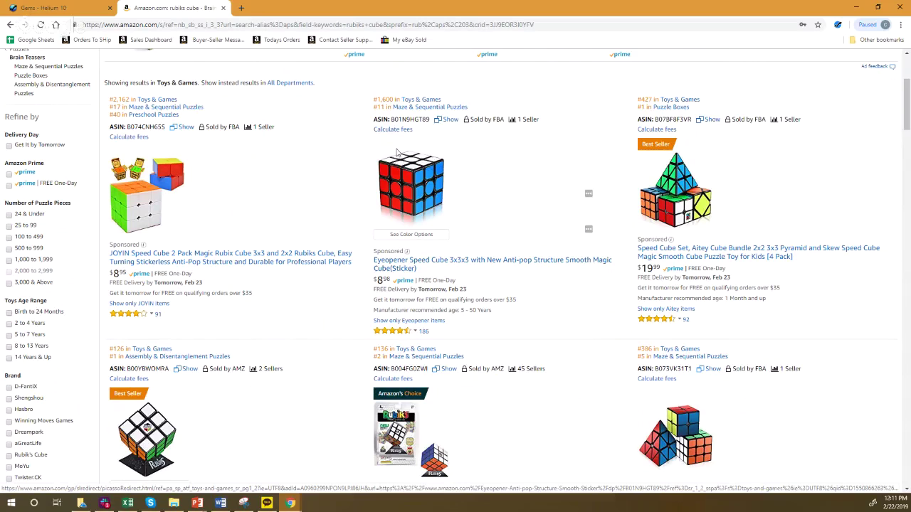
double_click(405, 120)
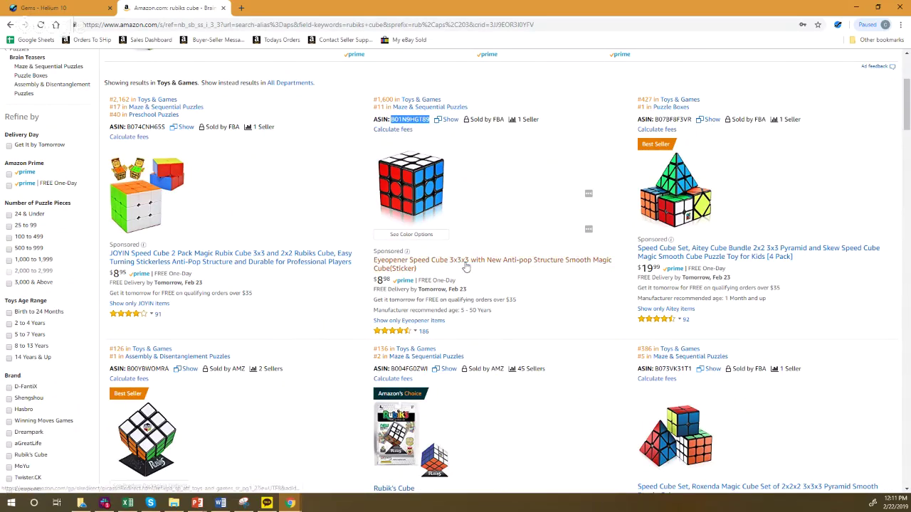
key(ctrl+Tab)
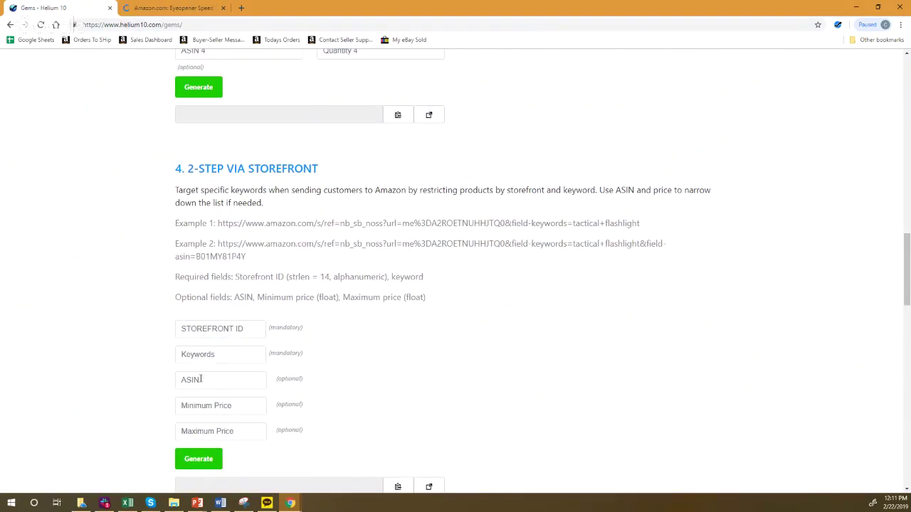
click(205, 349)
- Copy the search term "rubiks cube" from Amazon into the Keywords field of the 2-Step via Storefront form
click(200, 10)
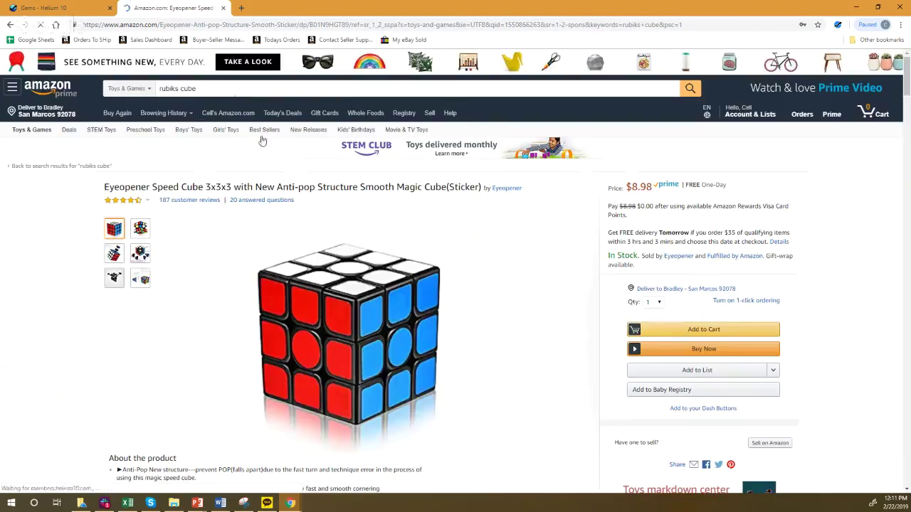
drag(197, 88, 168, 88)
double_click(189, 91)
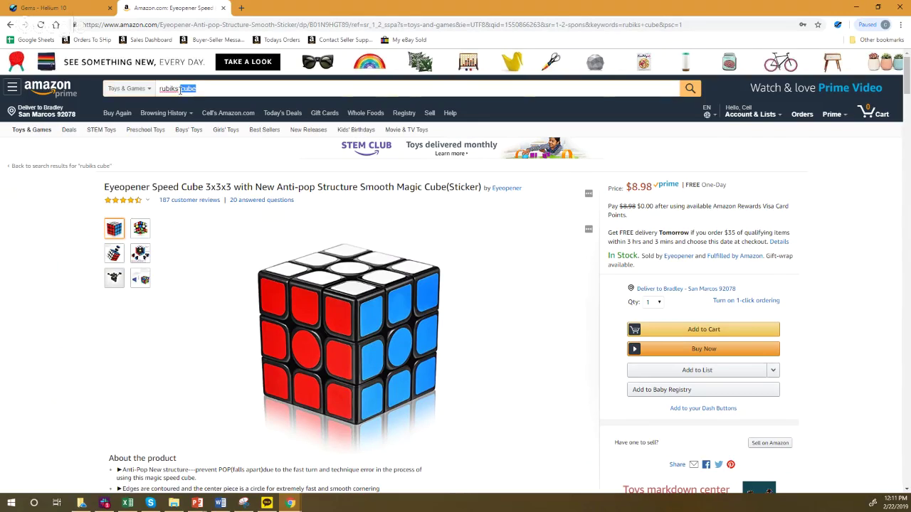
click(181, 90)
triple_click(202, 91)
key(ctrl+c)
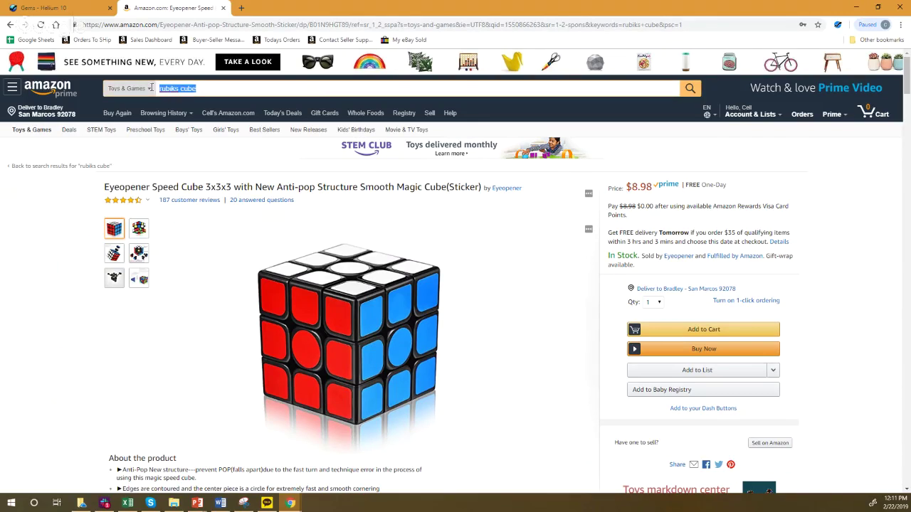
click(47, 9)
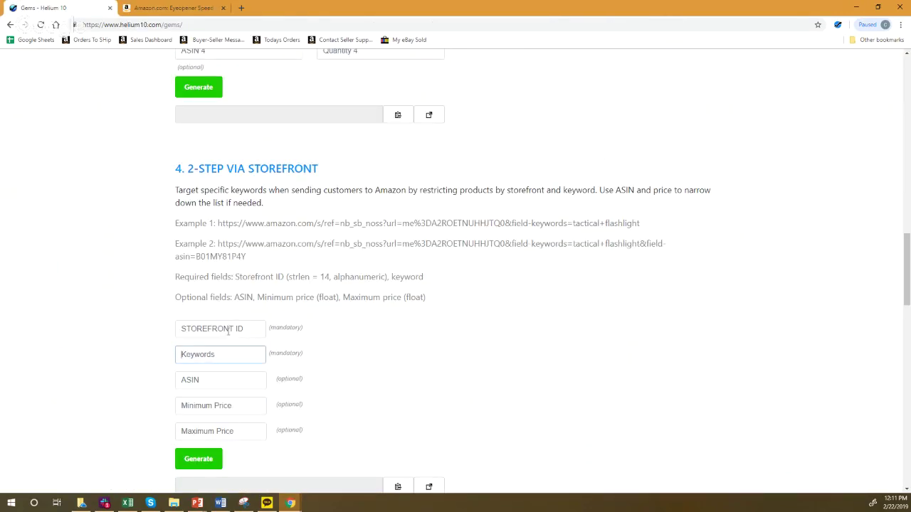
key(ctrl+v)
- Open the Eyeopener seller profile from the product listing and copy the seller ID from the page's web address
click(170, 8)
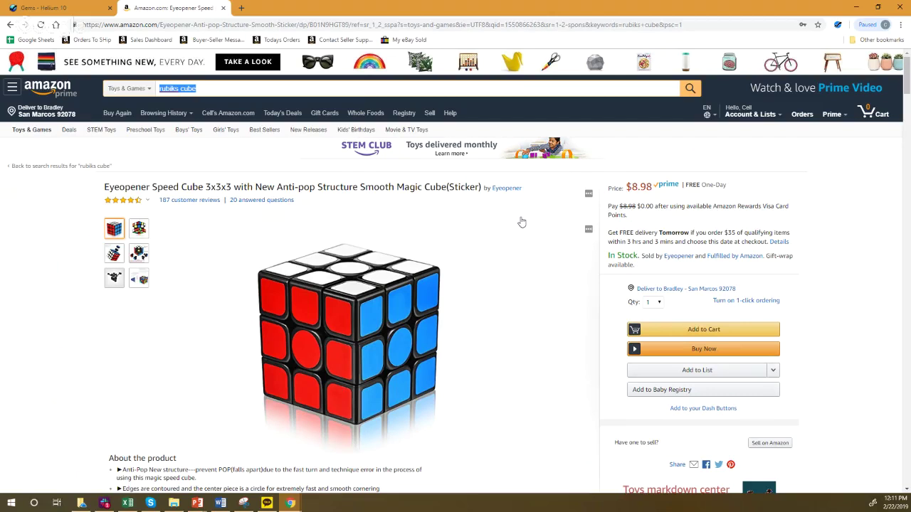
click(679, 258)
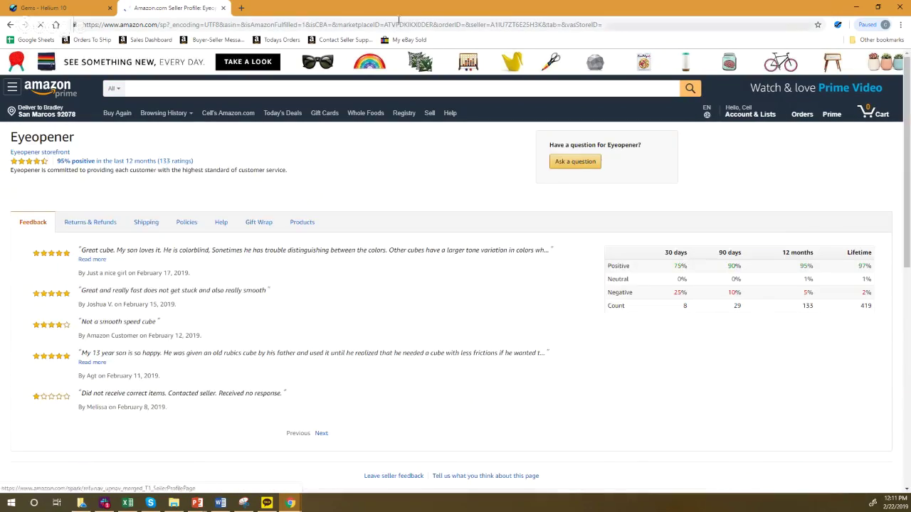
double_click(479, 24)
double_click(516, 25)
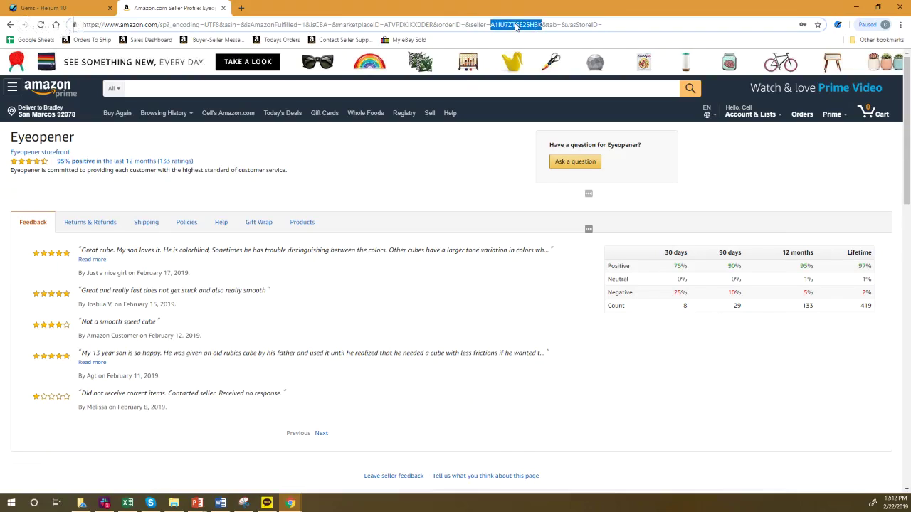
- Enter the copied seller ID as the Storefront ID in the 2-Step via Storefront form and generate the URL
click(79, 8)
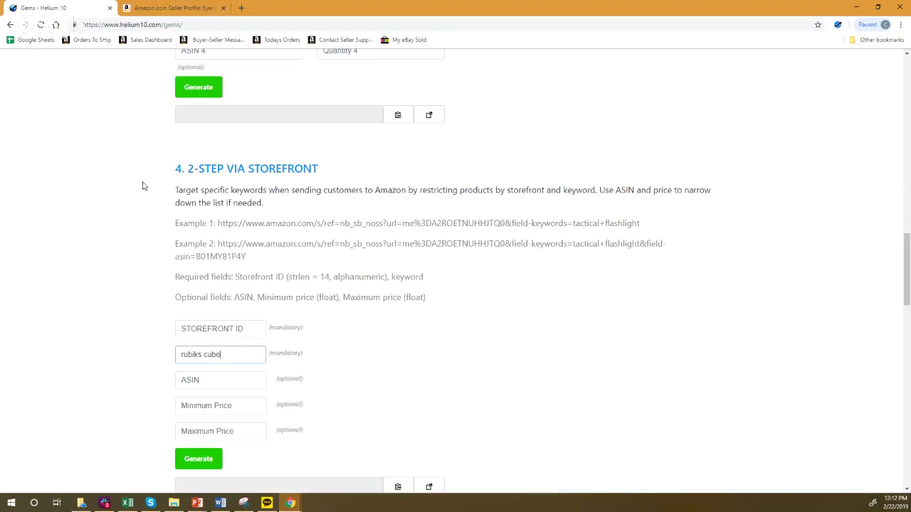
click(230, 328)
text(A1IU7ZT6E25I3K)
click(332, 346)
click(198, 461)
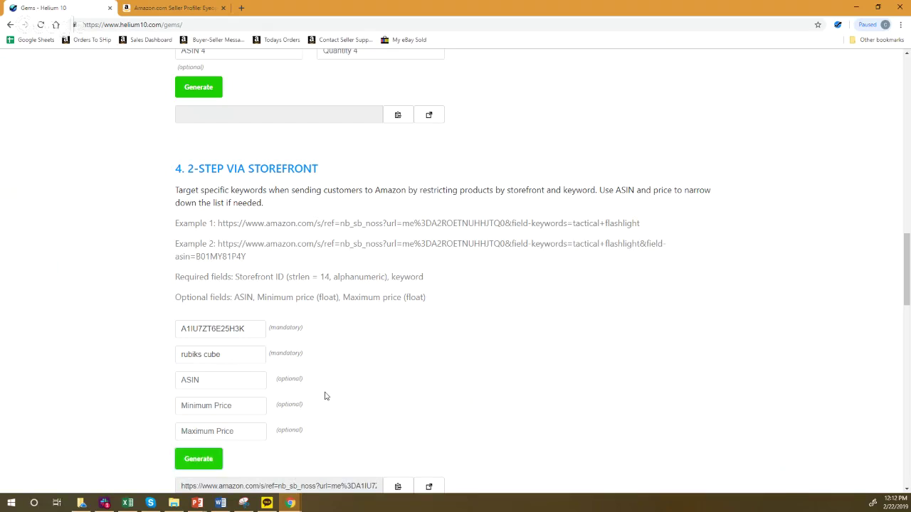
- Copy the generated 2-Step via Storefront URL and load it in a new browser tab
scroll(253, 400, down, 2)
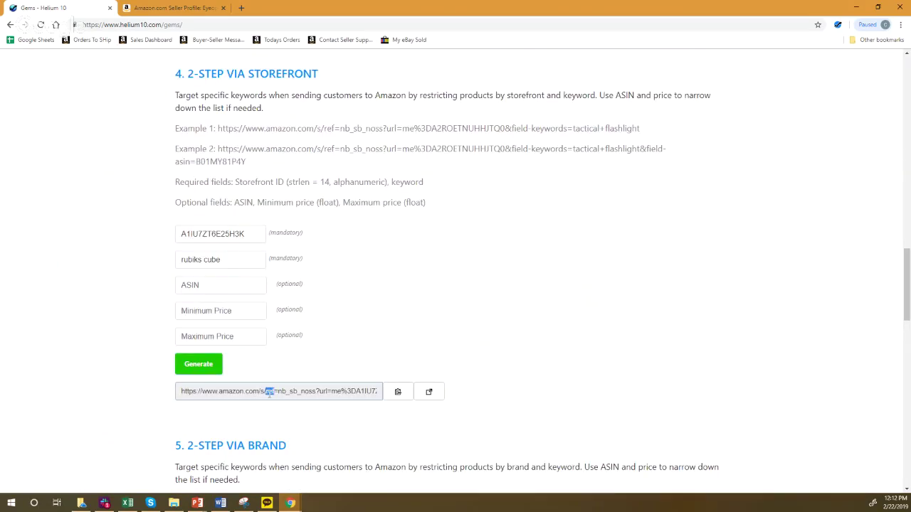
triple_click(269, 392)
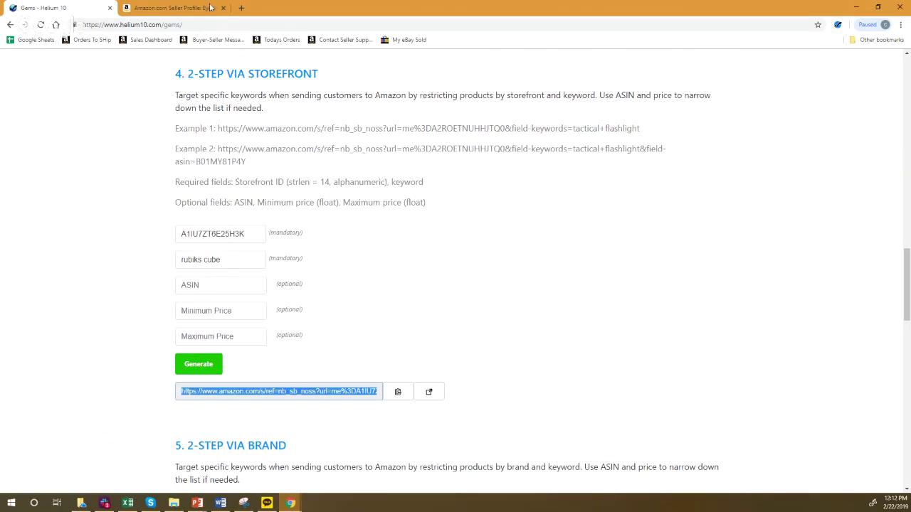
click(242, 8)
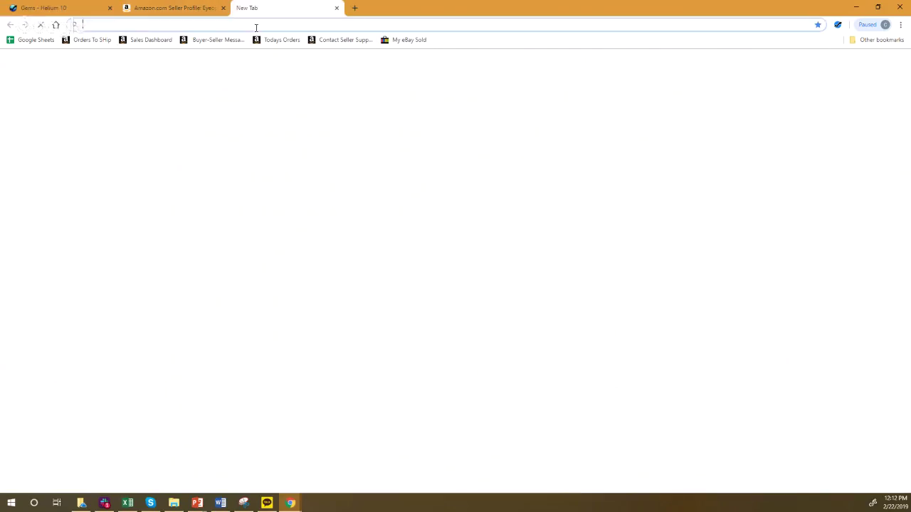
text(https://www.amazon.com/s/ref=nb_sb_noss?url=me%3DA1IU7ZT6E25H3K&field-keywords=rubiks+cube)
key(Return)
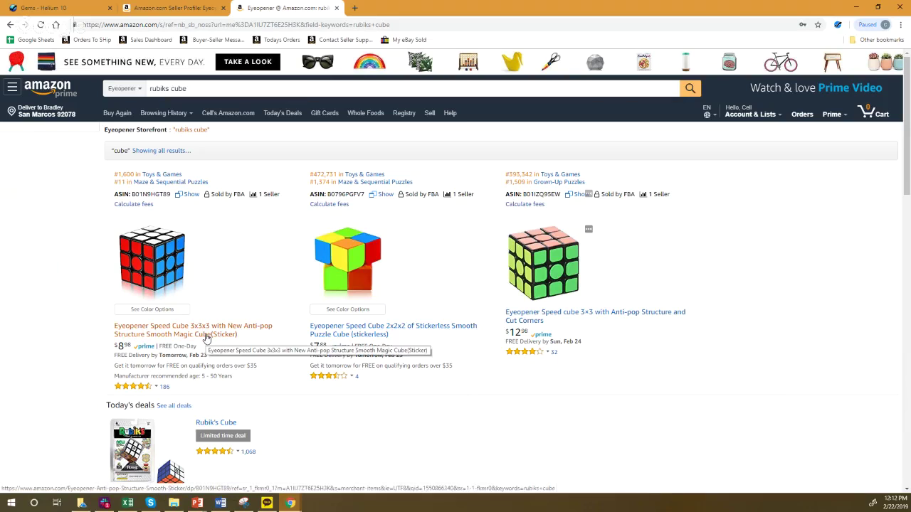
- Copy the brand name Eyeopener from the speed cube's Amazon listing into the Brand field of the 2-Step via Brand form
click(43, 8)
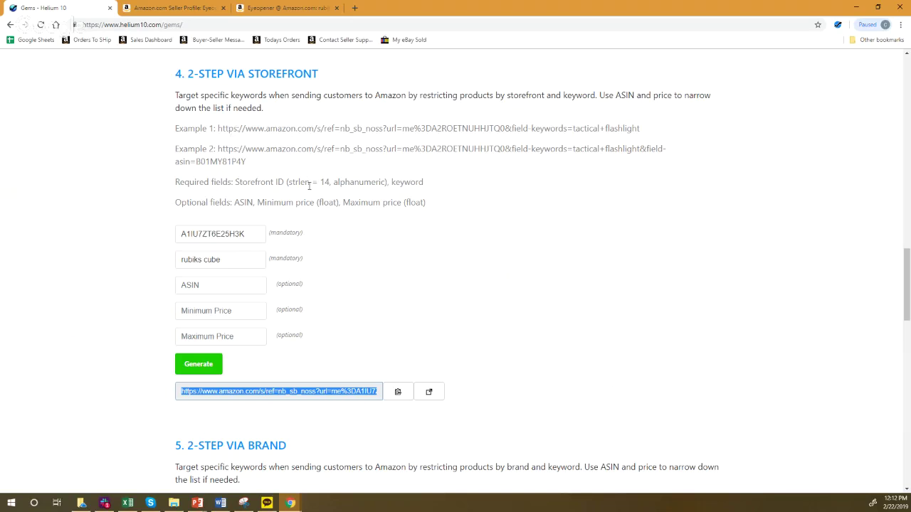
scroll(309, 178, down, 4)
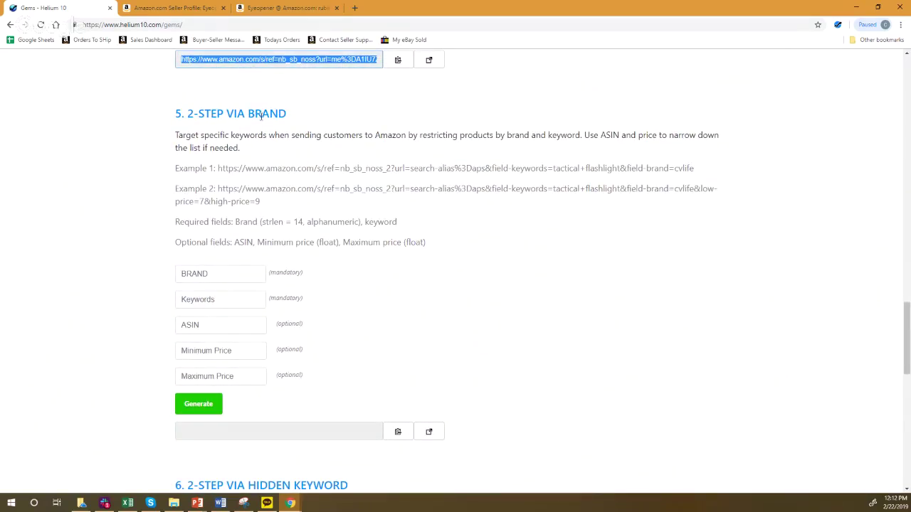
click(165, 9)
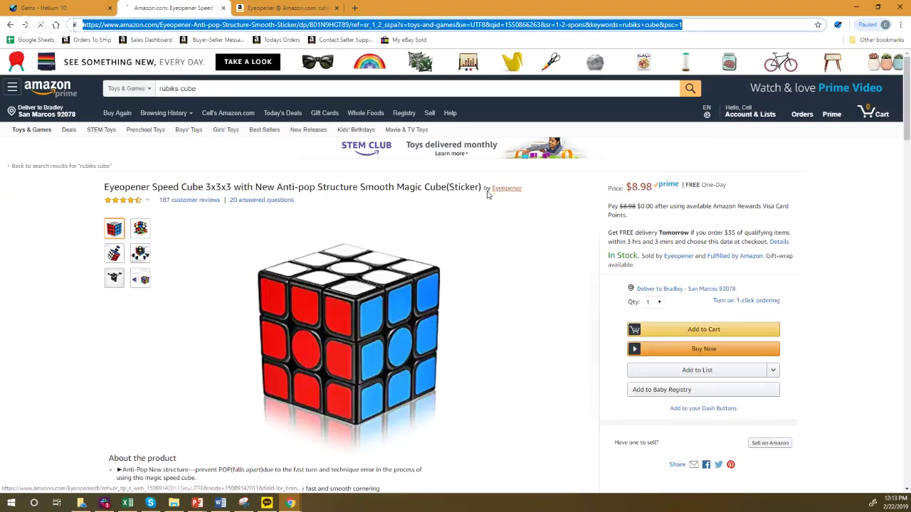
drag(528, 192, 495, 190)
key(ctrl+c)
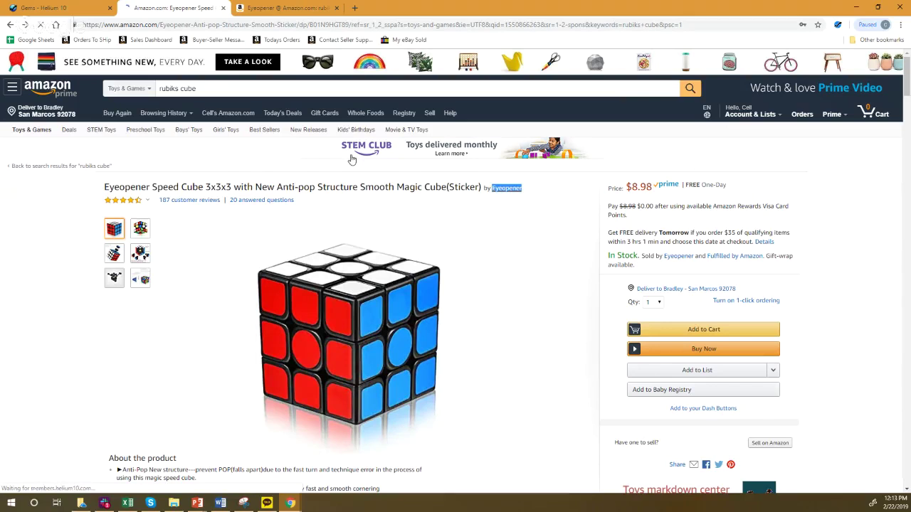
click(297, 8)
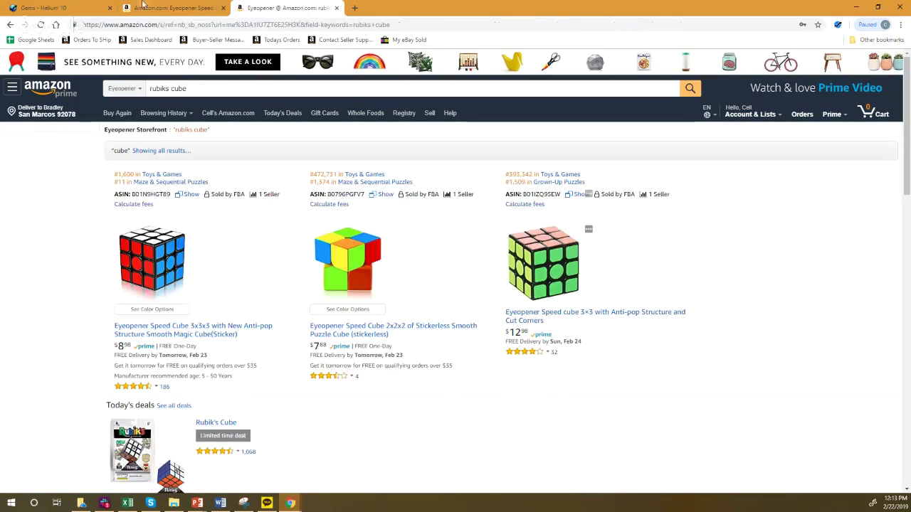
click(78, 7)
click(239, 273)
key(ctrl+v)
- Copy the keyword "rubiks cube" from the 2-Step via Storefront form into the Keywords field of the 2-Step via Brand form
click(238, 298)
scroll(269, 290, up, 1)
scroll(268, 290, up, 2)
triple_click(230, 120)
key(ctrl+c)
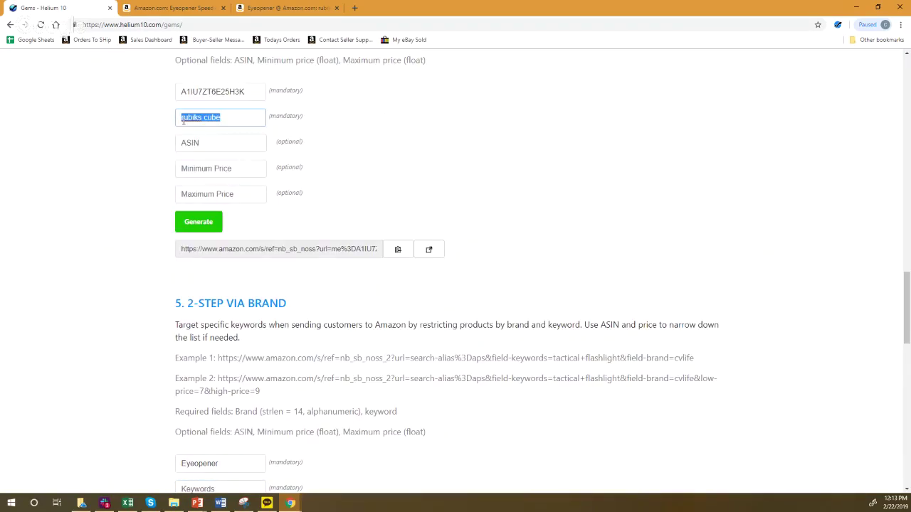
scroll(234, 254, down, 3)
click(219, 299)
key(ctrl+v)
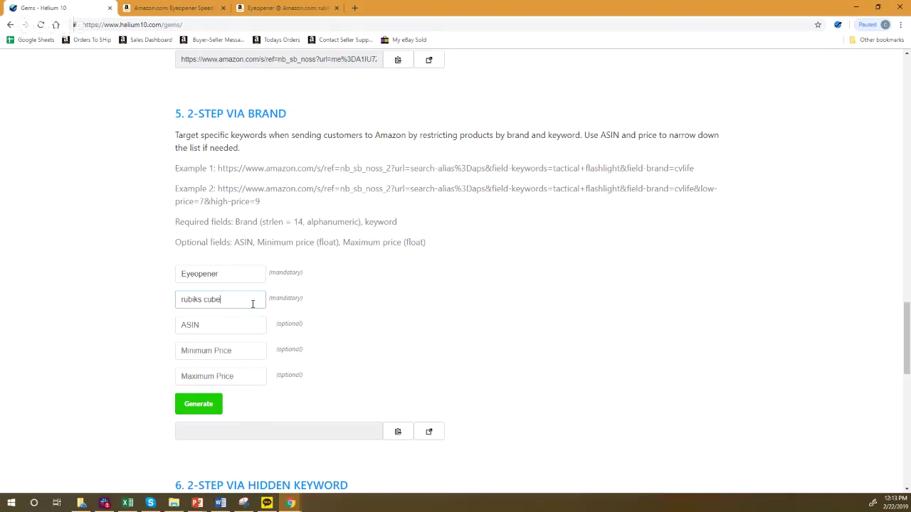
- Generate the 2-Step via Brand URL for Eyeopener and "rubiks cube", and load it in the Amazon storefront results tab
click(211, 406)
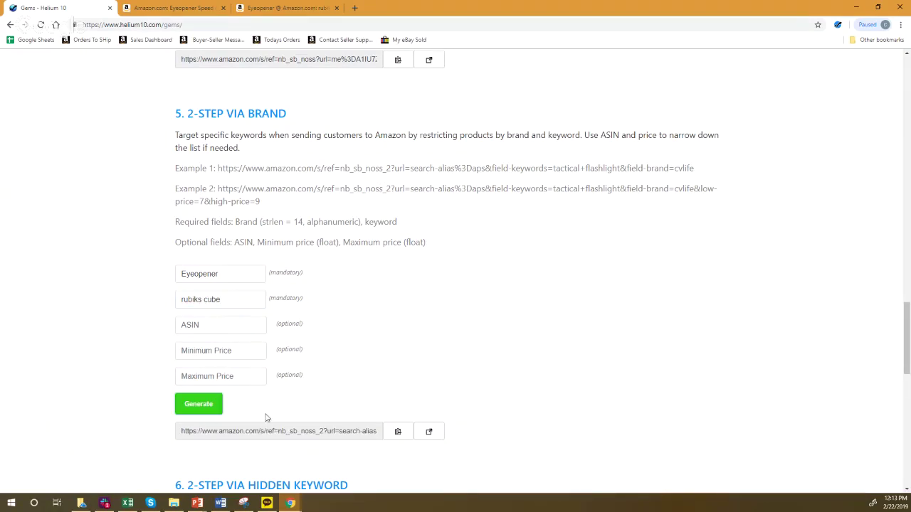
click(362, 431)
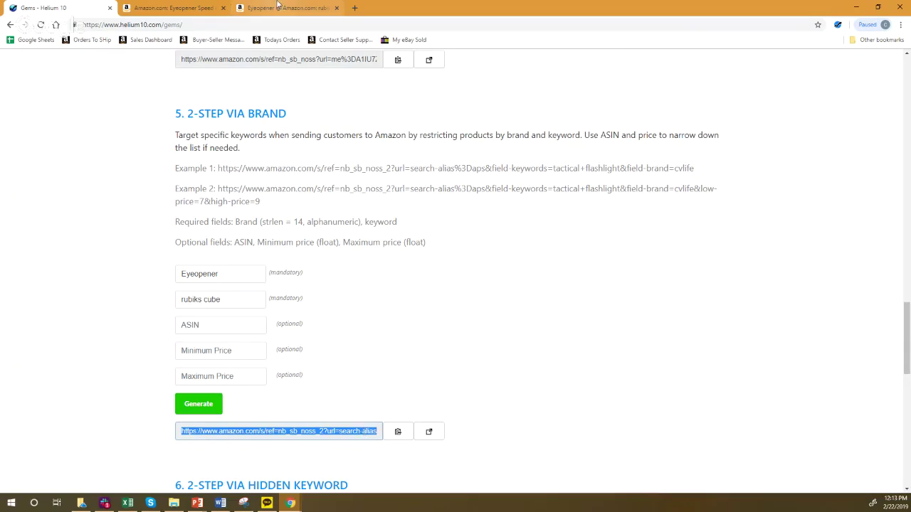
click(277, 6)
click(278, 24)
text(https://www.amazon.com/s/ref=nb_sb_noss_2?url=search-alias%3Daps&field-keywords=rubiks+cube&field-brand=EYEOPENER)
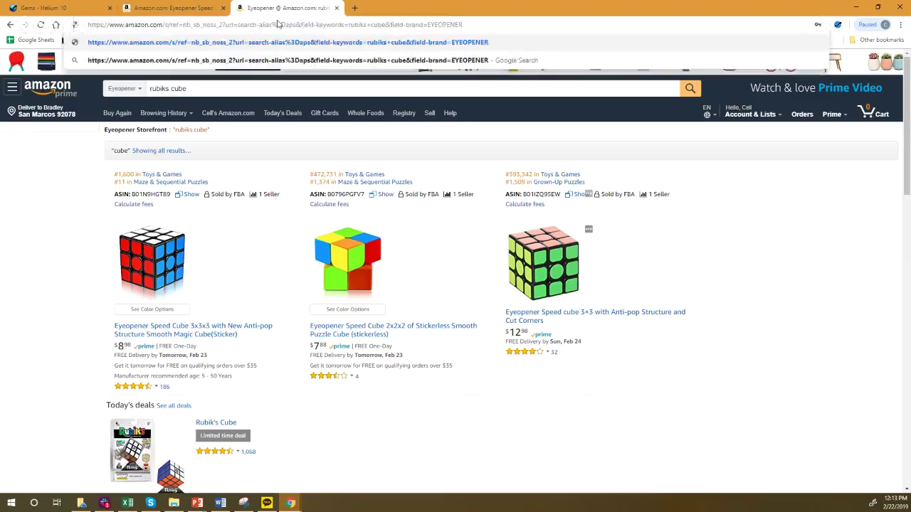
key(Return)
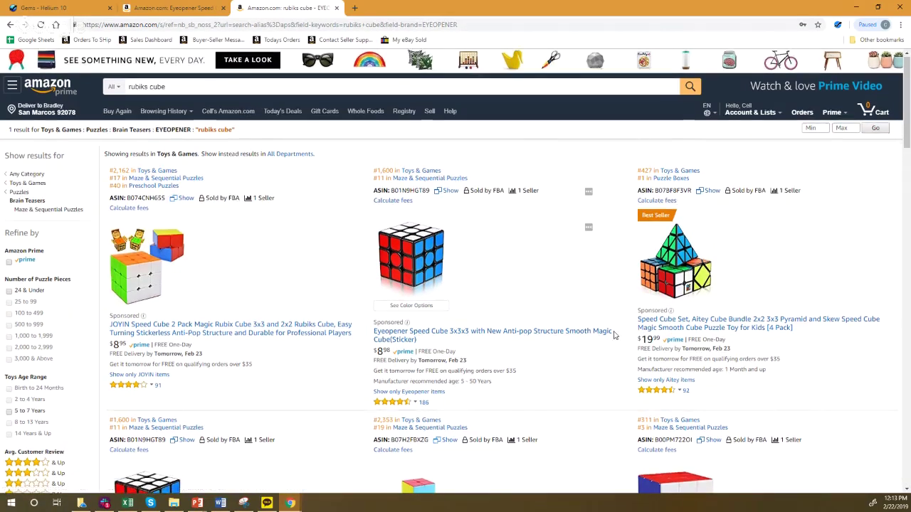
- Examine the brand URL's Amazon search results, and the Hidden Keyword and Field-ASIN sections of the Gems page
scroll(613, 335, down, 3)
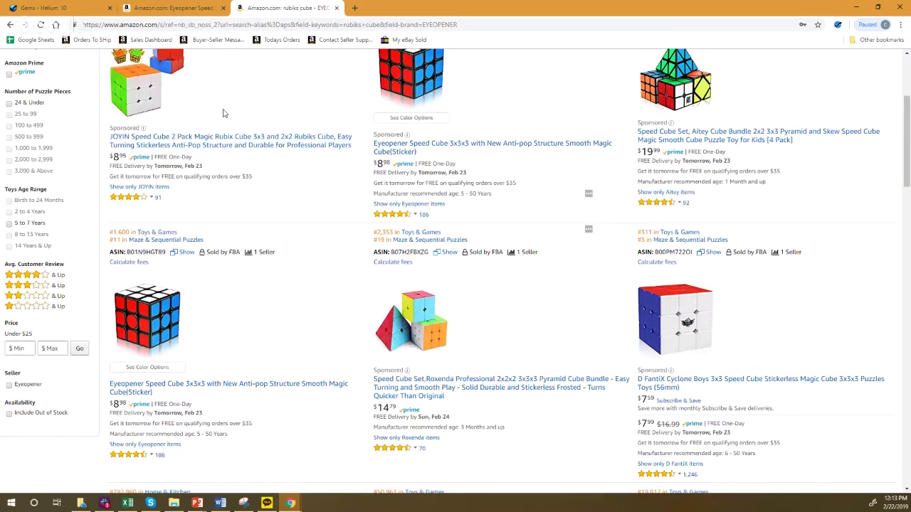
scroll(200, 124, up, 1)
scroll(199, 128, down, 1)
scroll(160, 302, up, 3)
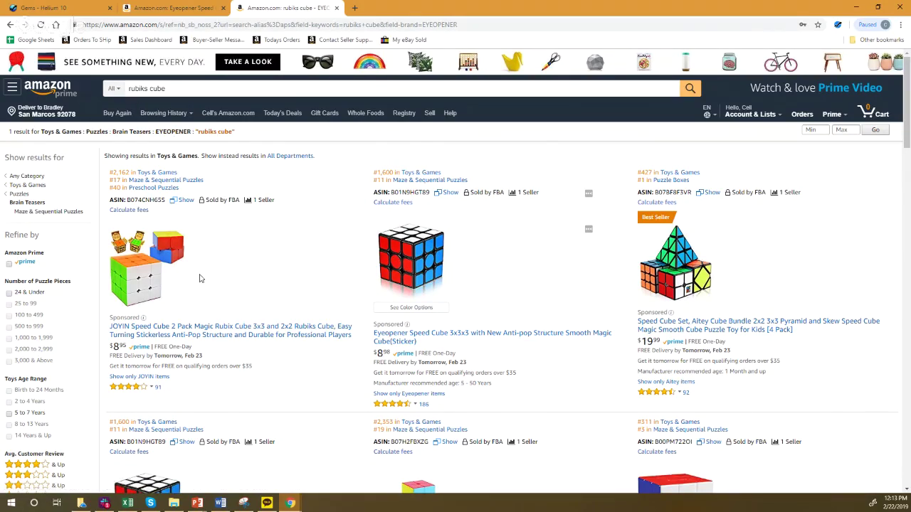
scroll(199, 285, down, 3)
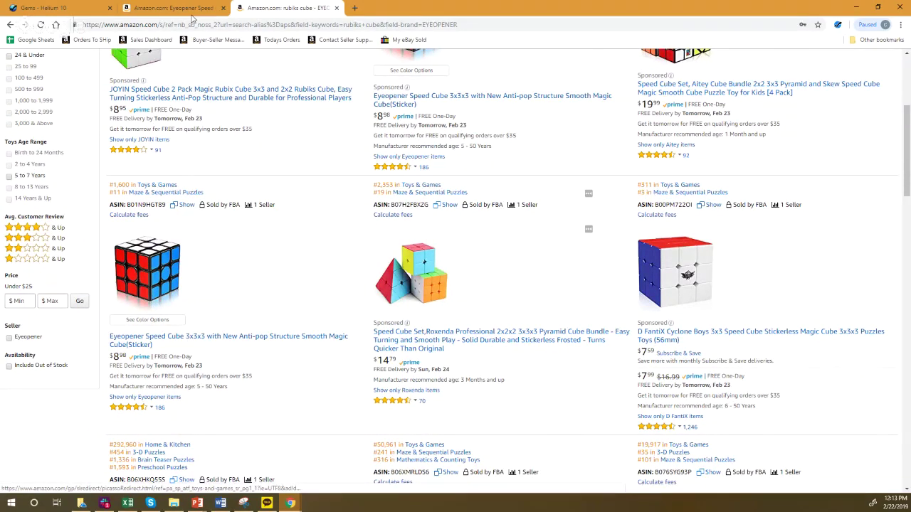
click(43, 8)
scroll(200, 256, down, 5)
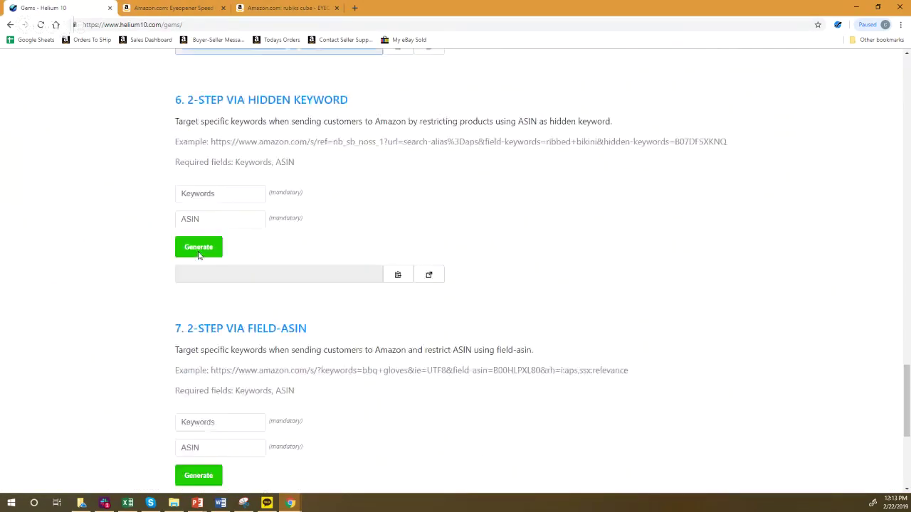
scroll(199, 255, down, 1)
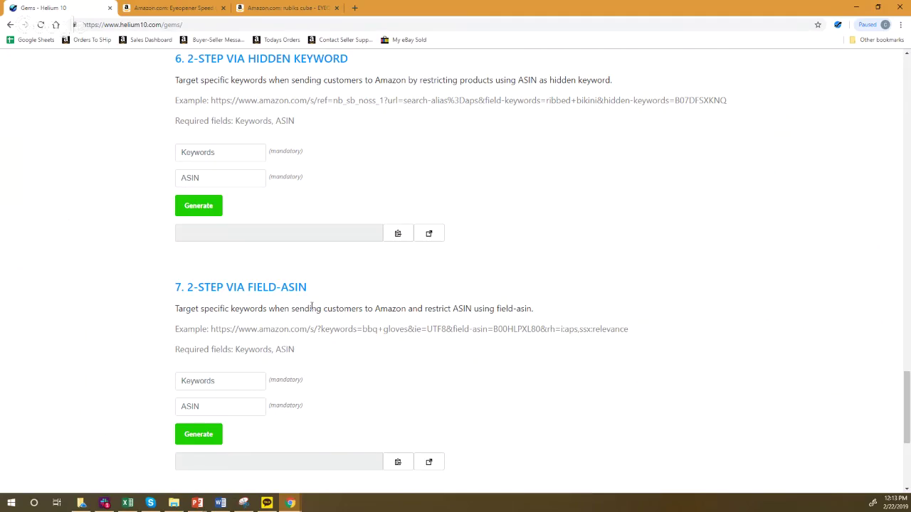
scroll(278, 200, up, 6)
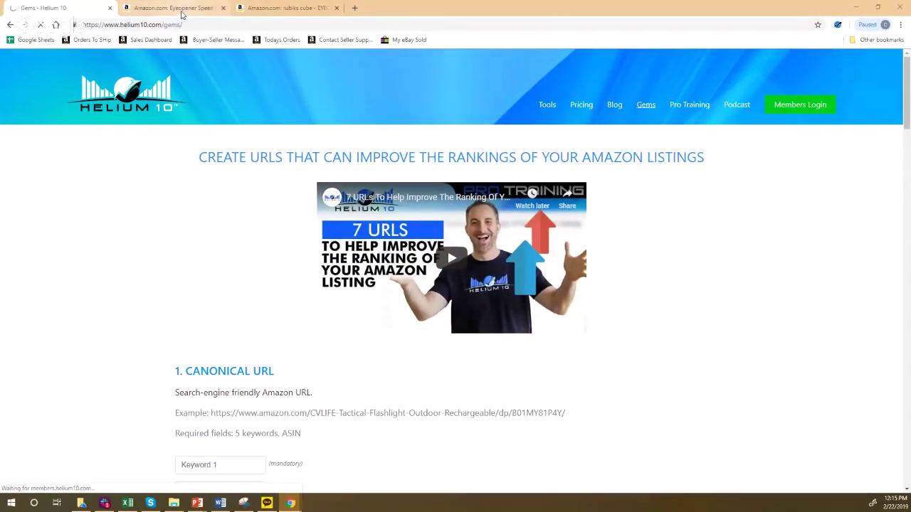
click(246, 9)
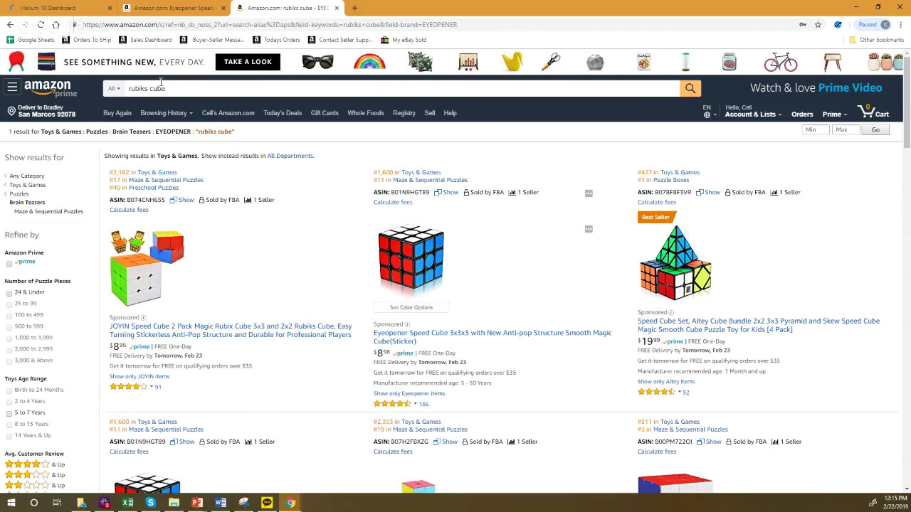
click(83, 12)
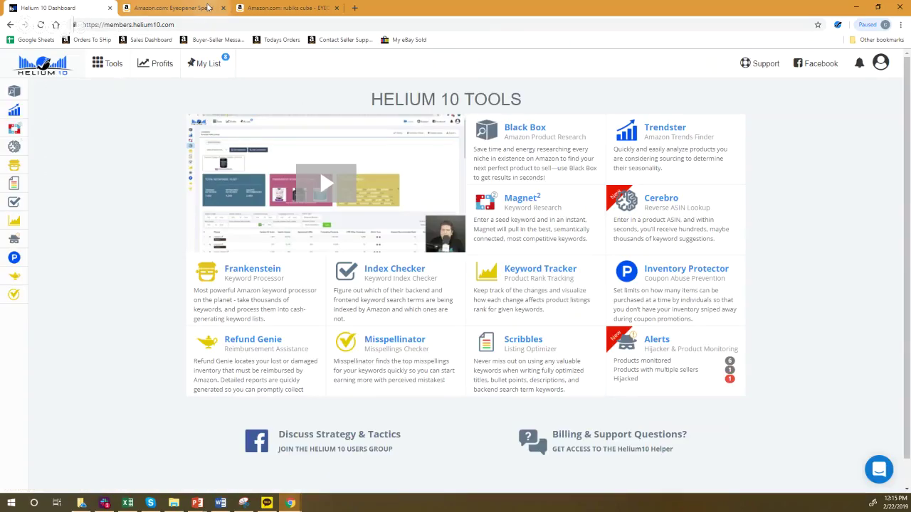
click(208, 7)
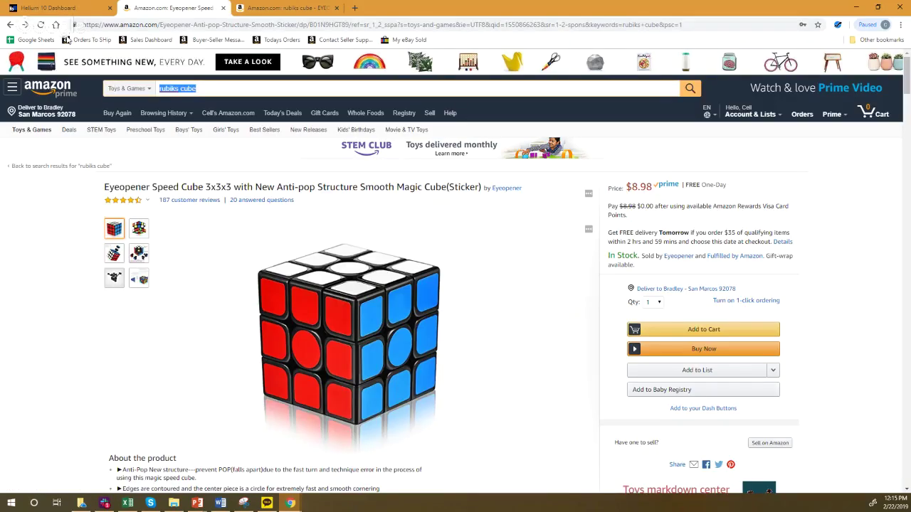
click(60, 9)
click(58, 129)
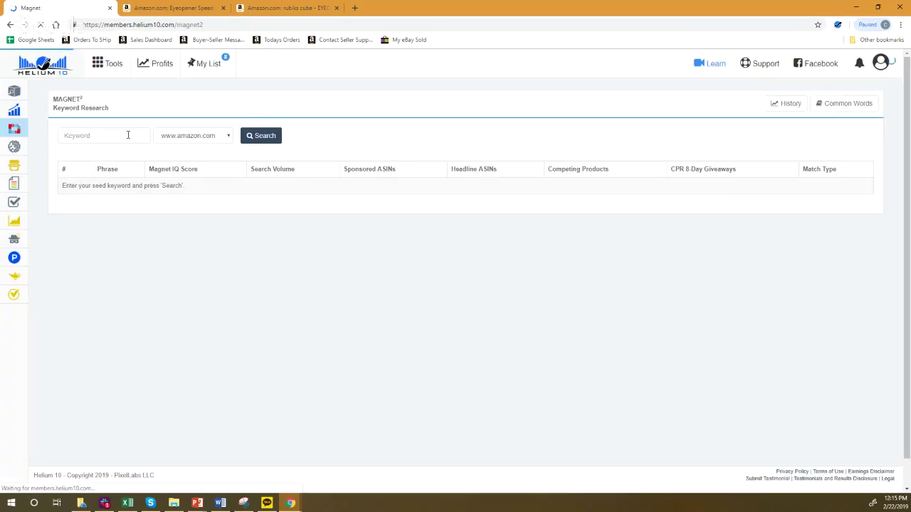
click(126, 135)
key(ctrl+v)
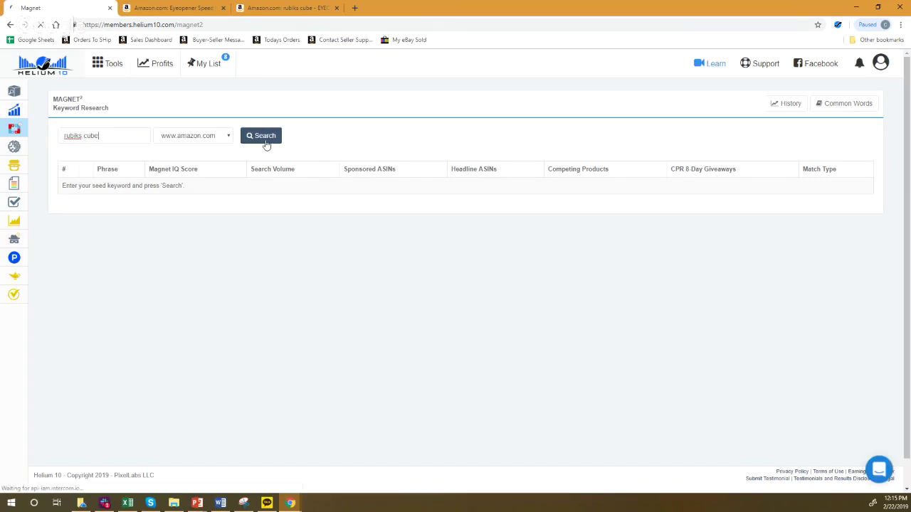
click(266, 145)
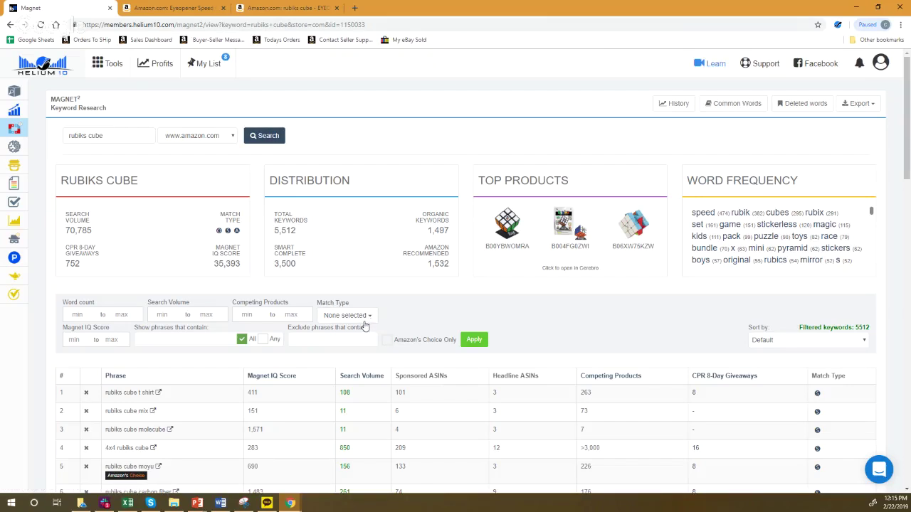
- Filter the Magnet keyword results to the Organic match type
click(368, 318)
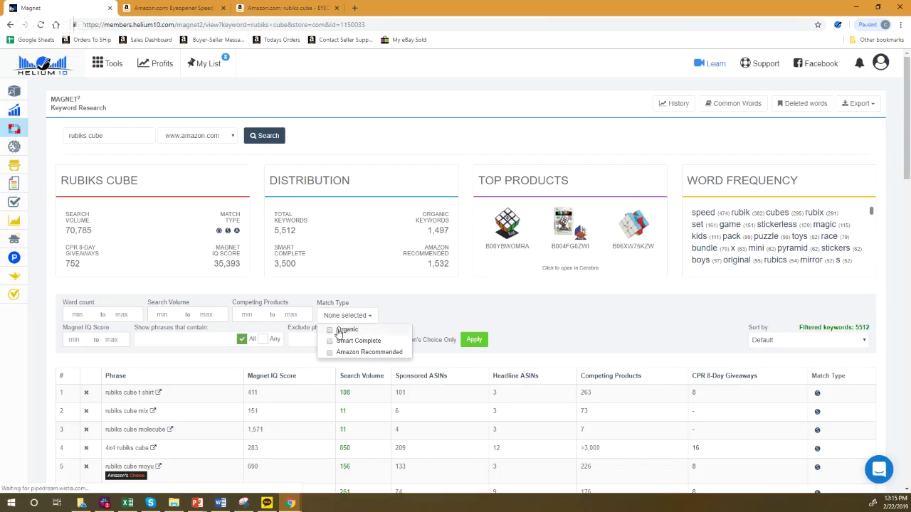
click(343, 330)
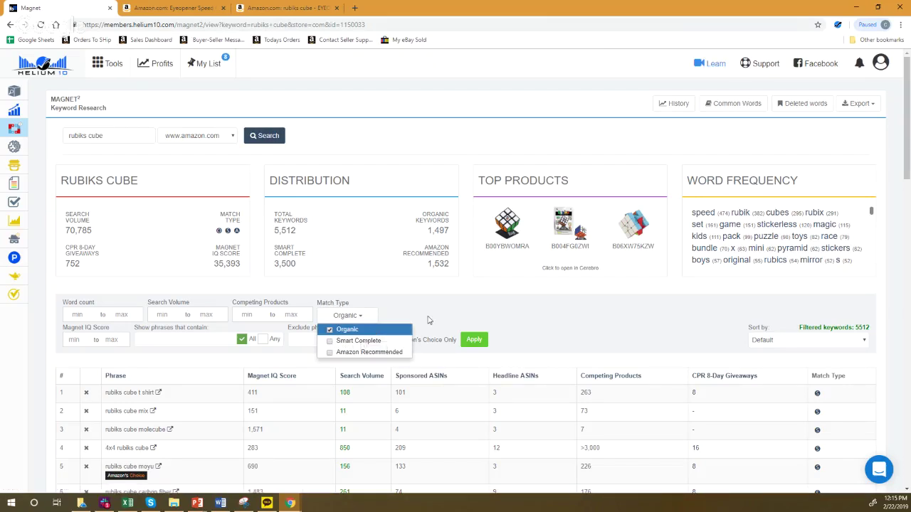
click(429, 320)
click(472, 340)
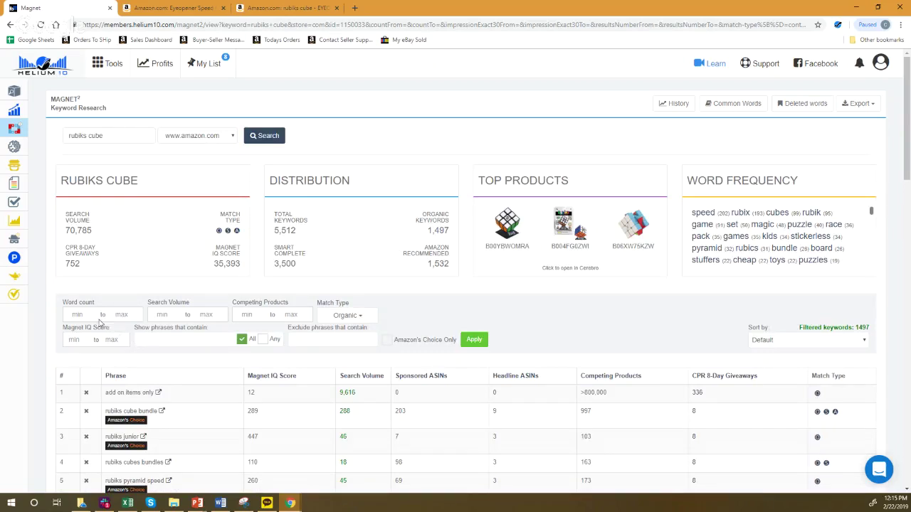
- Filter the keywords to a minimum word count of 2 and sort them by search volume from high to low
click(84, 316)
text(2)
click(476, 340)
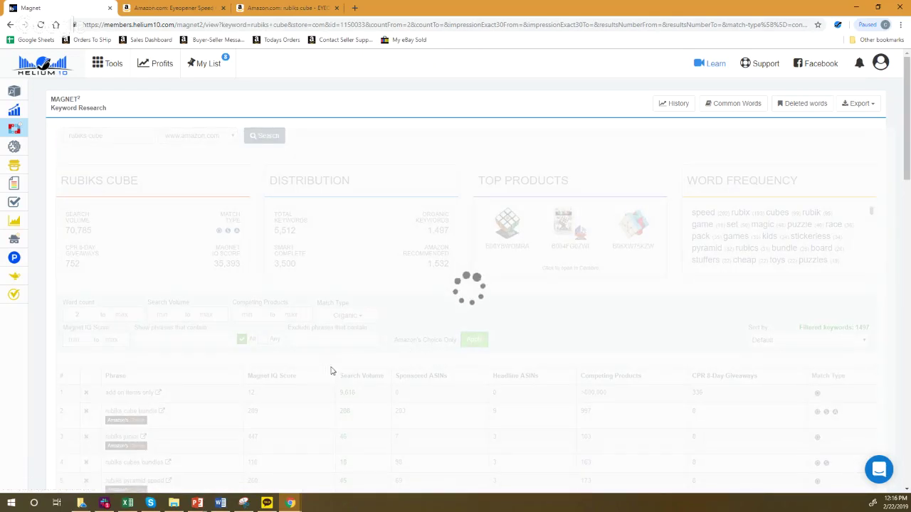
click(414, 381)
scroll(415, 385, down, 2)
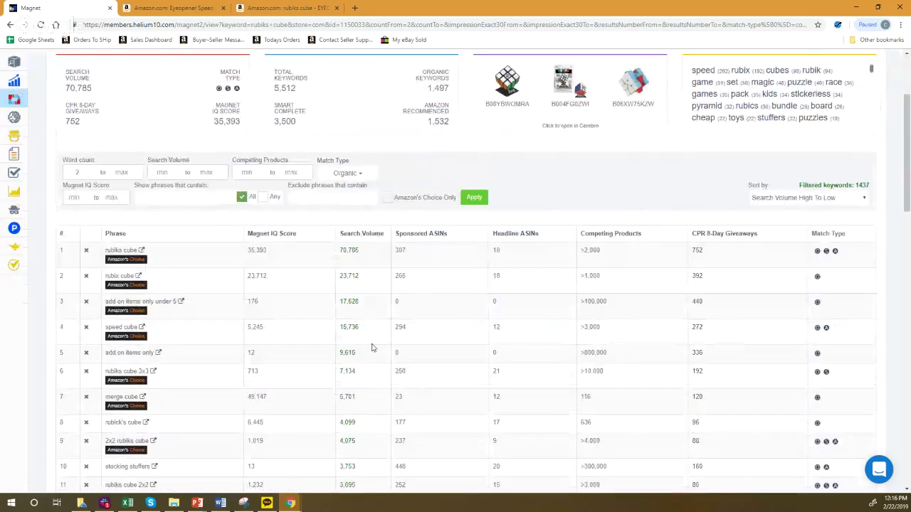
scroll(150, 267, up, 2)
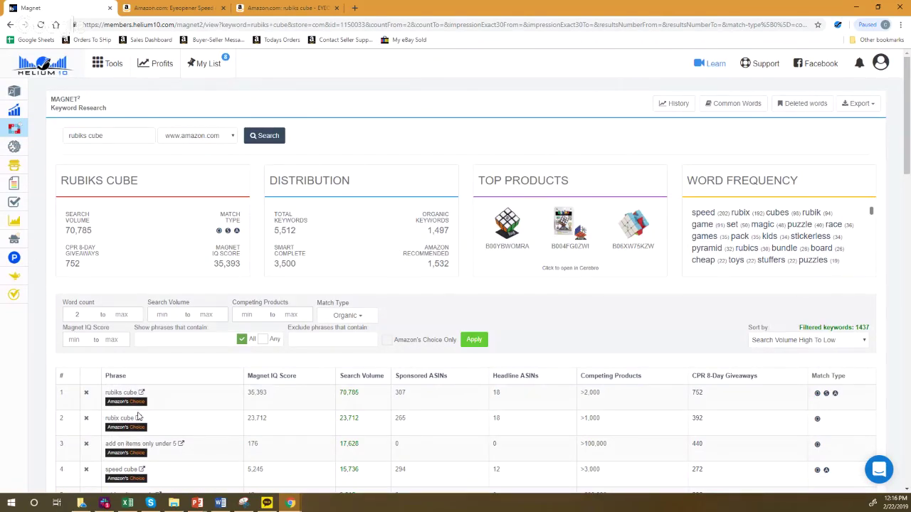
- Copy the phrase "rubiks cube" from the first result and filter the keywords to phrases that contain it
drag(112, 392, 130, 392)
click(119, 390)
mouse_move(299, 385)
drag(107, 392, 138, 392)
key(ctrl+c)
click(153, 339)
key(ctrl+v)
click(478, 340)
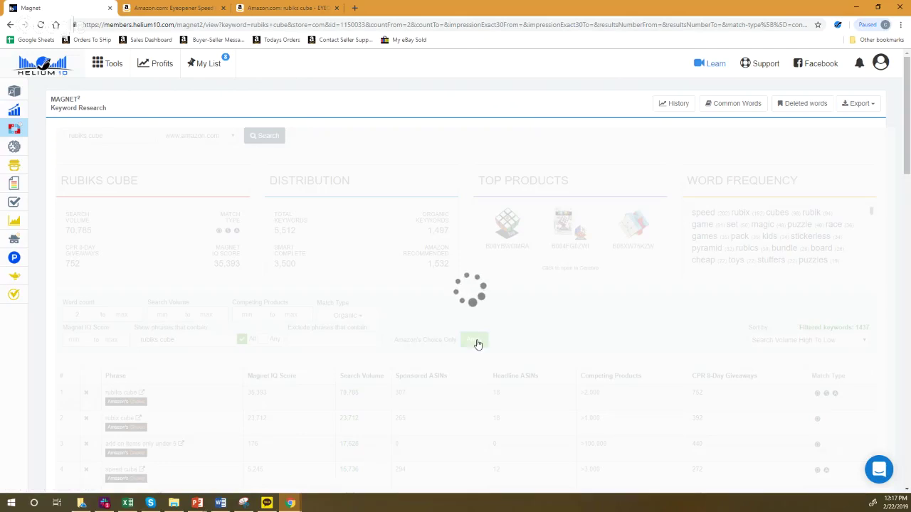
- Examine the filtered rubiks cube phrases by search volume and check them against the Eyeopener speed cube's Amazon listing
scroll(478, 344, down, 2)
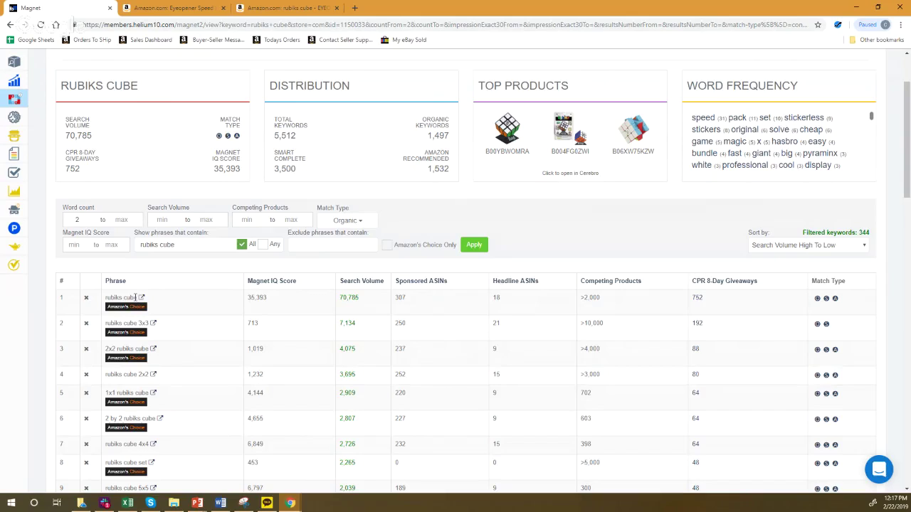
scroll(145, 322, down, 1)
scroll(146, 323, down, 2)
scroll(145, 322, up, 1)
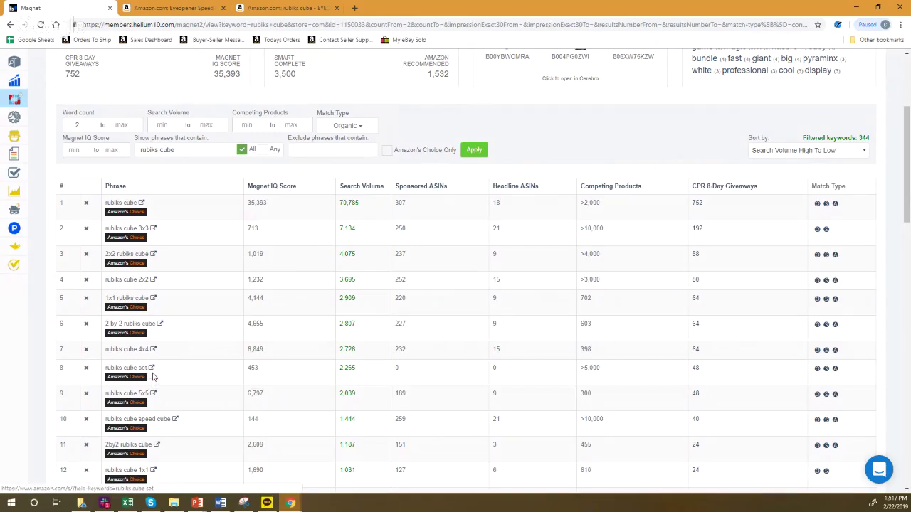
scroll(151, 377, down, 5)
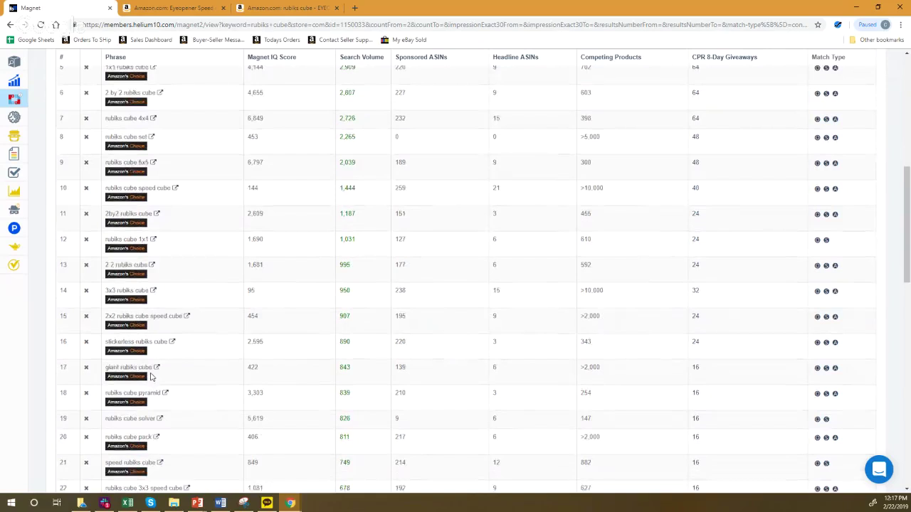
scroll(151, 378, down, 3)
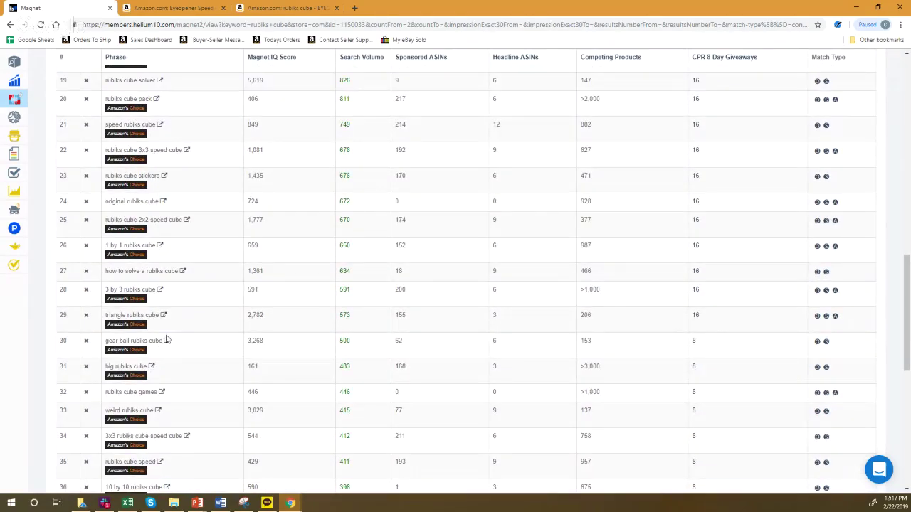
click(179, 7)
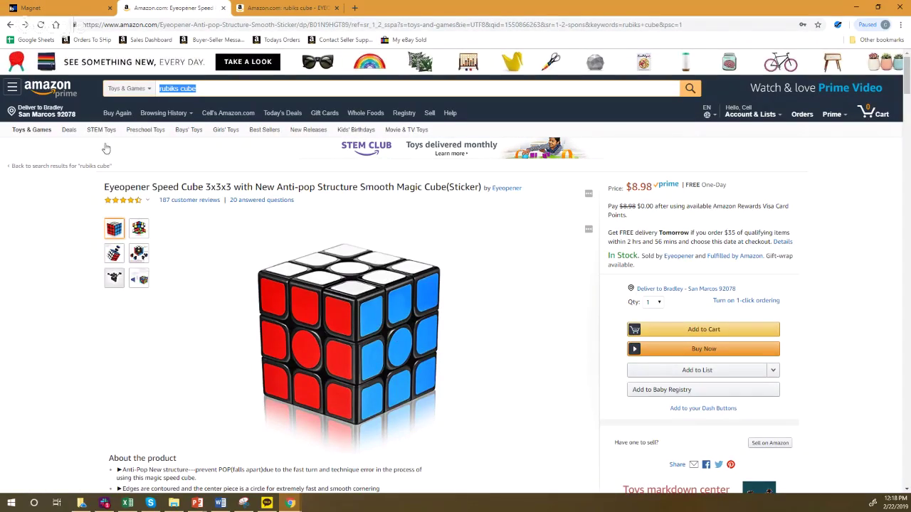
click(84, 5)
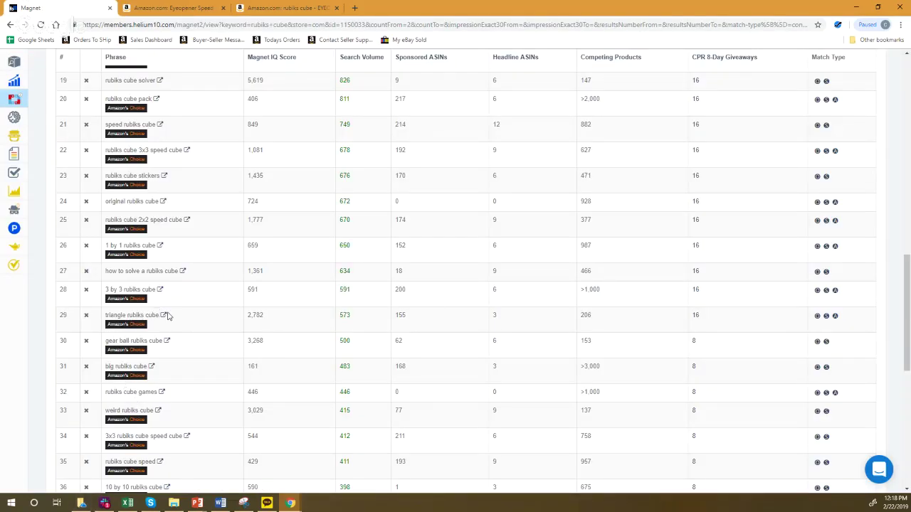
- Open the Amazon search results for "triangle rubiks cube" and compare the products with the Eyeopener speed cube listing
click(165, 315)
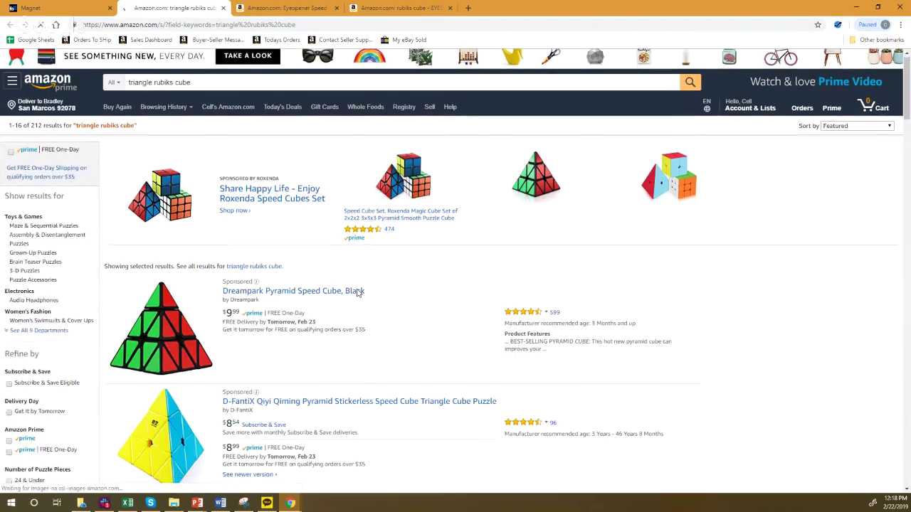
scroll(358, 294, down, 3)
scroll(358, 293, down, 1)
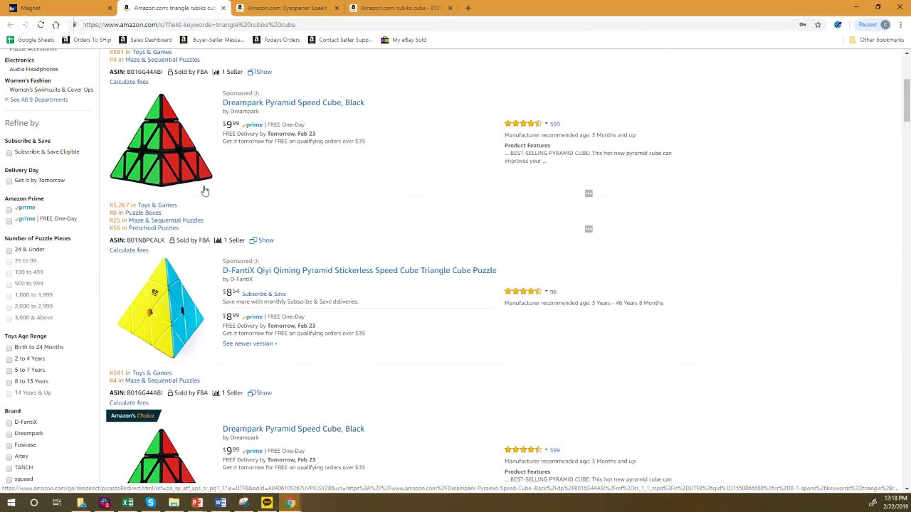
scroll(203, 192, down, 1)
scroll(203, 192, down, 9)
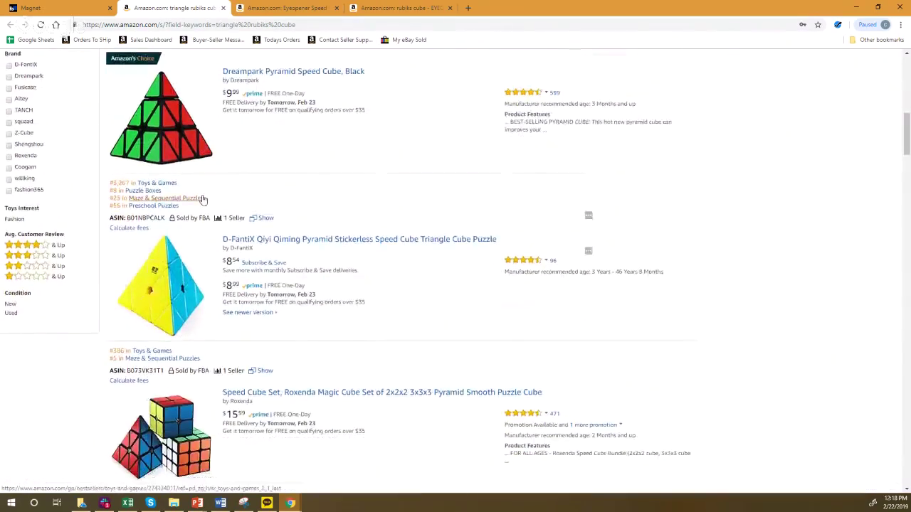
scroll(202, 197, down, 3)
scroll(203, 198, up, 5)
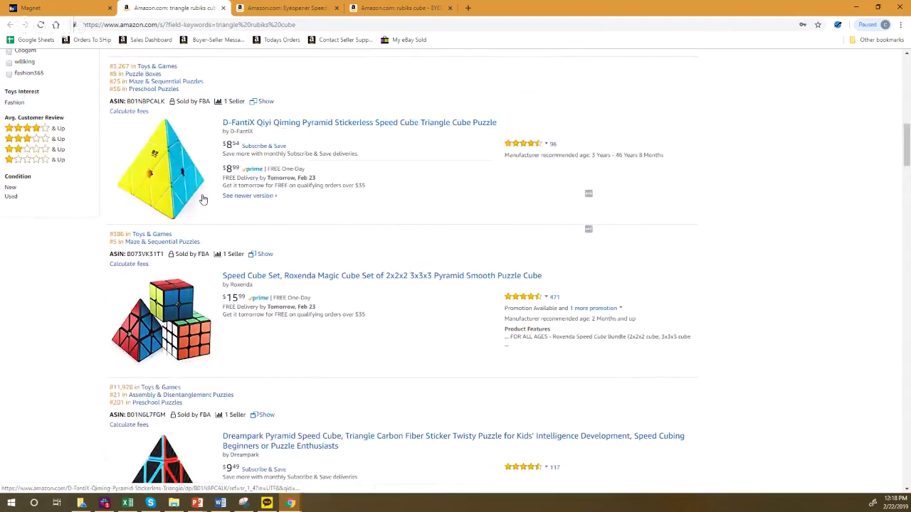
scroll(202, 199, up, 3)
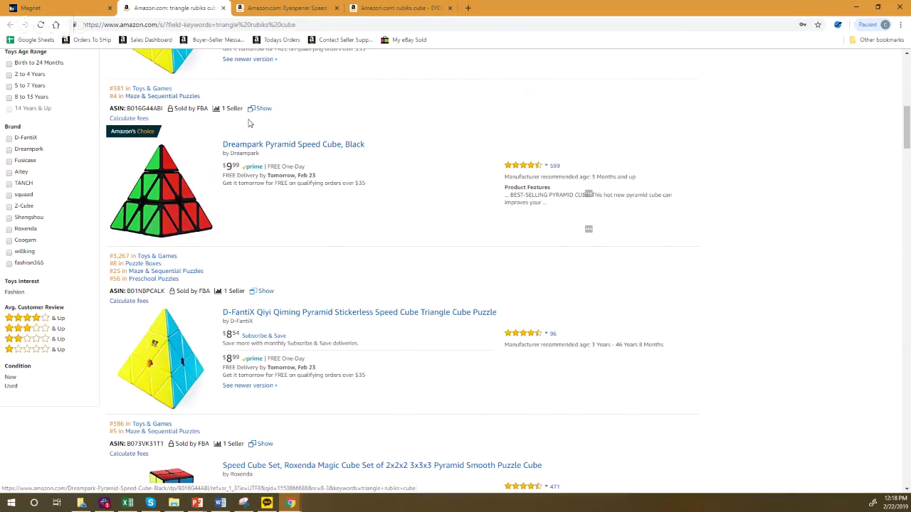
click(300, 5)
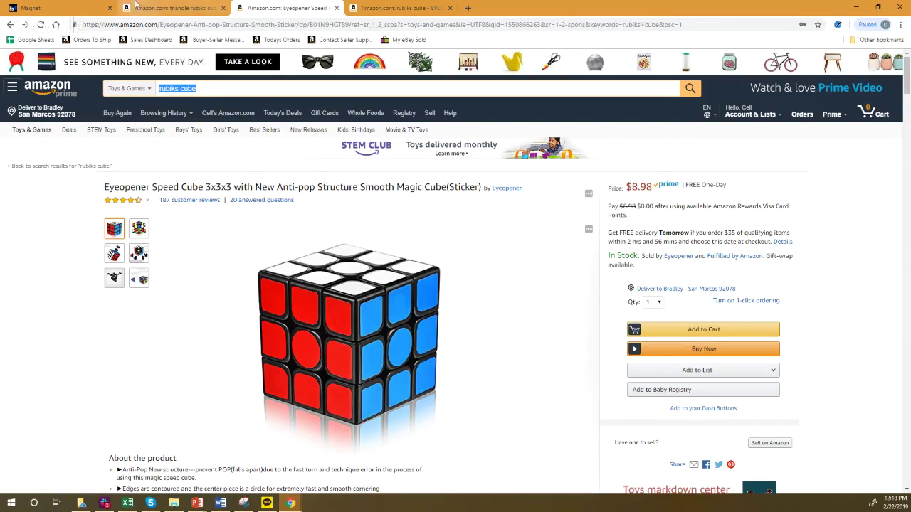
- Review the "triangle rubiks cube" search results again and compare them with the Magnet phrases and the Eyeopener speed cube listing
click(163, 7)
scroll(321, 329, up, 2)
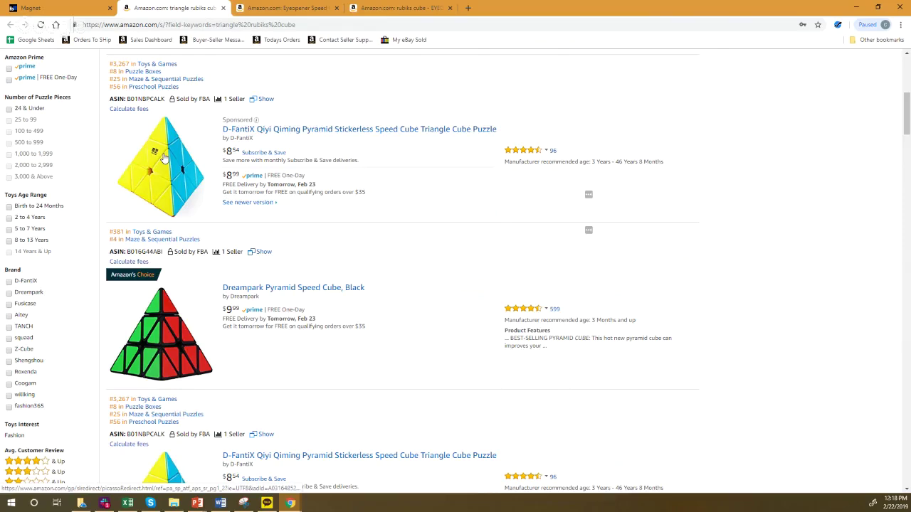
scroll(164, 158, up, 5)
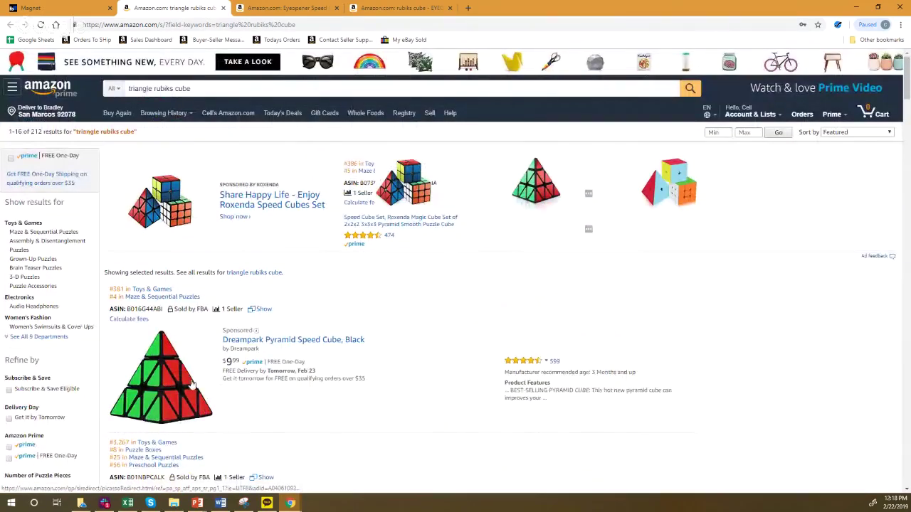
click(16, 6)
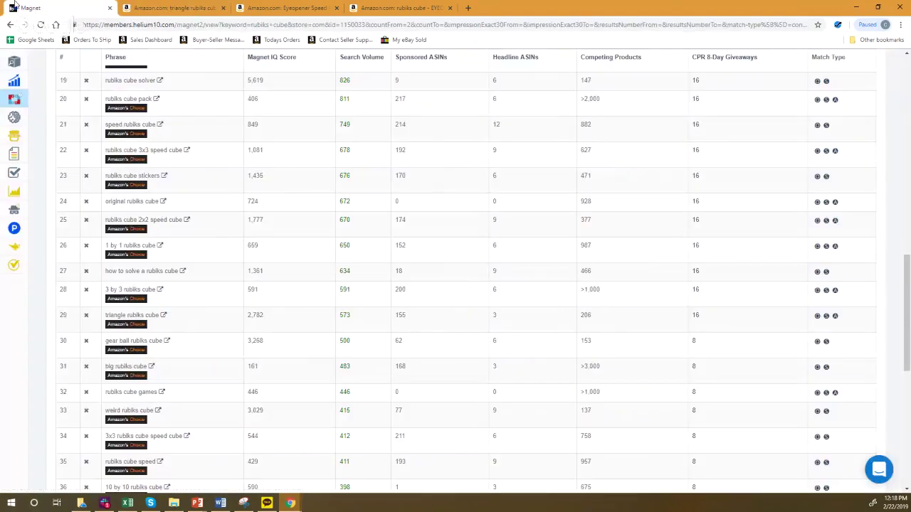
scroll(173, 384, up, 3)
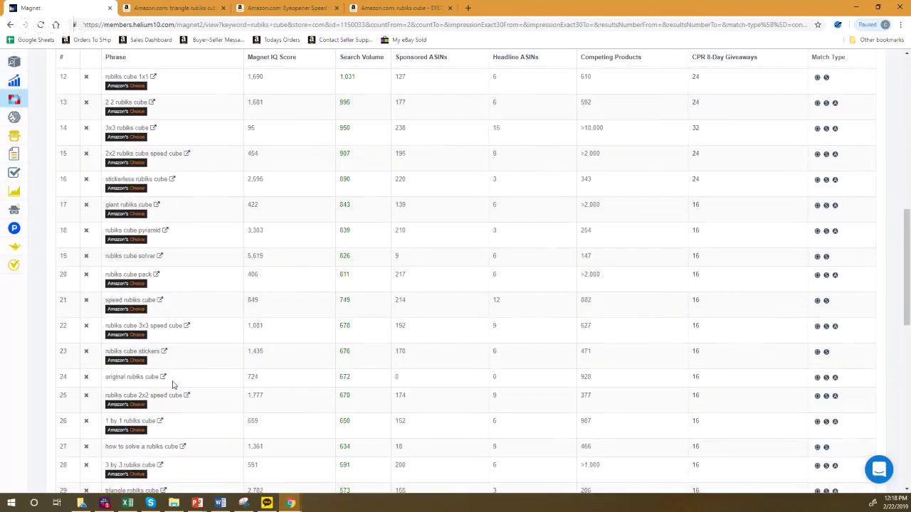
click(168, 6)
click(285, 7)
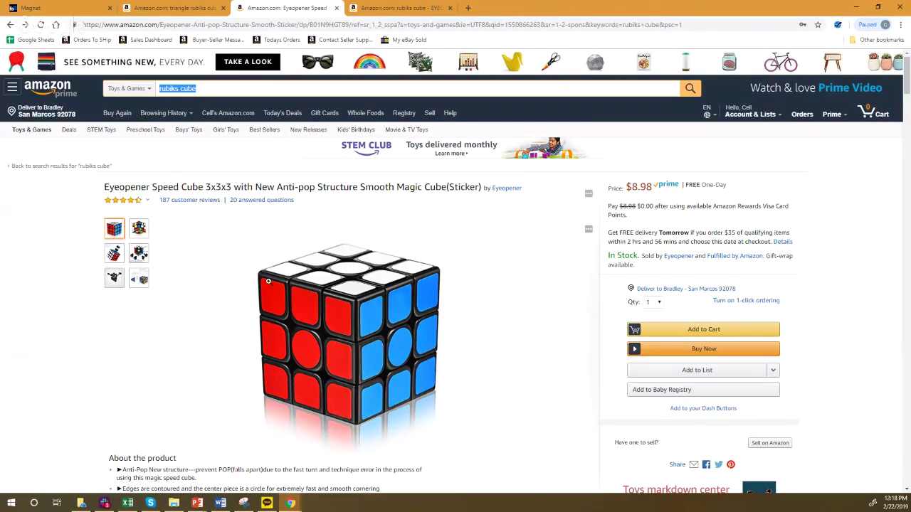
click(64, 10)
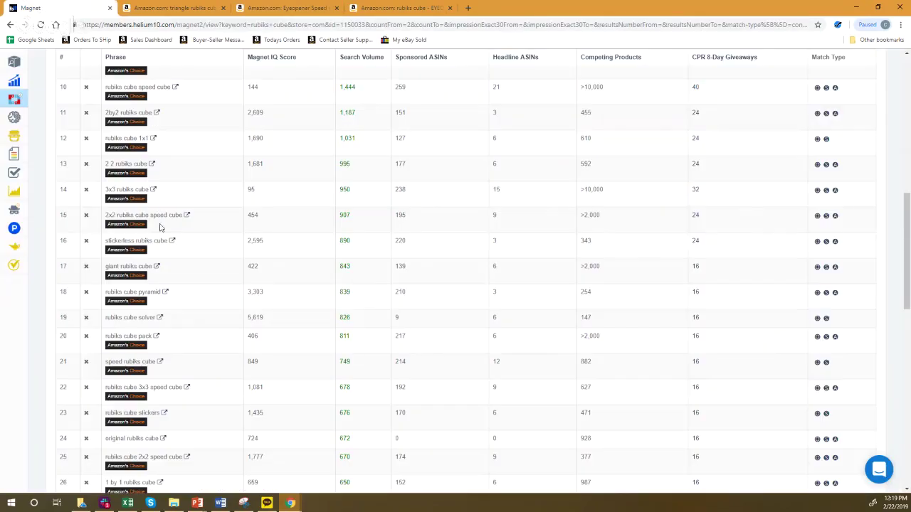
- Open the Amazon search results for the Magnet phrase "3x3 rubiks cube" and look through the listed products
scroll(159, 223, up, 2)
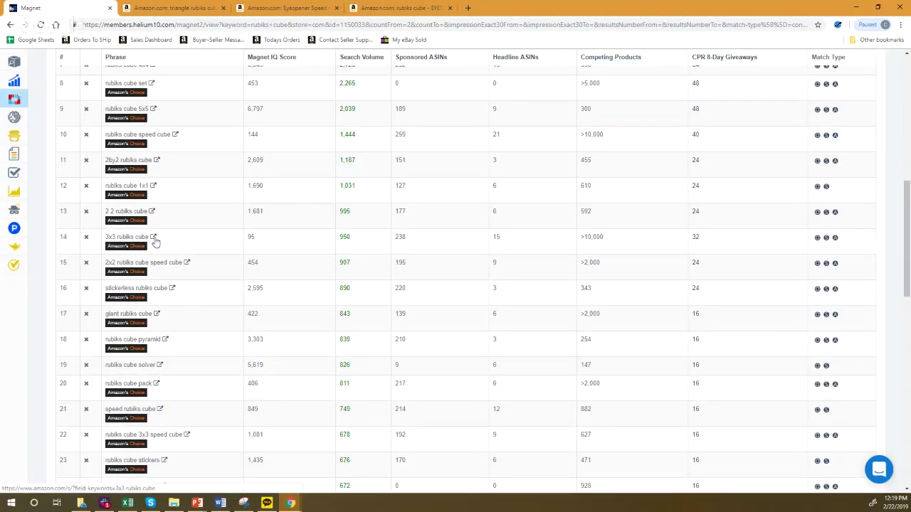
click(154, 238)
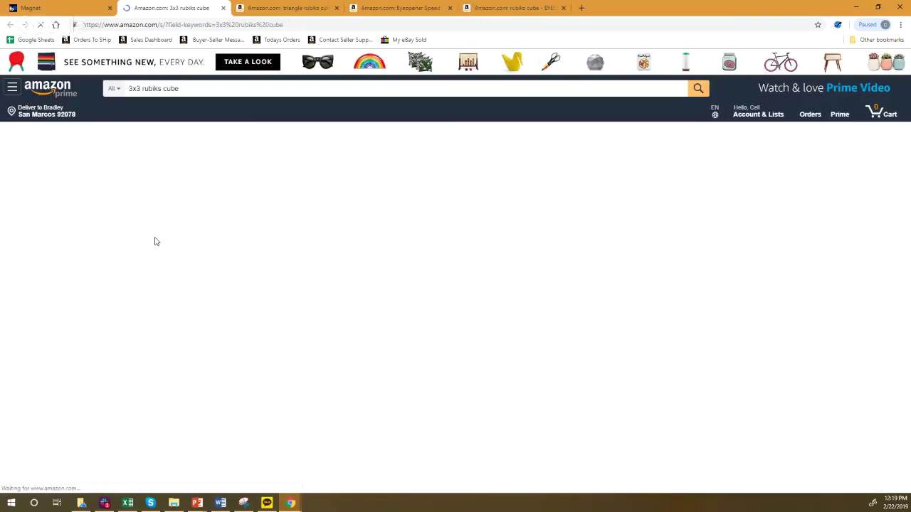
scroll(157, 247, down, 5)
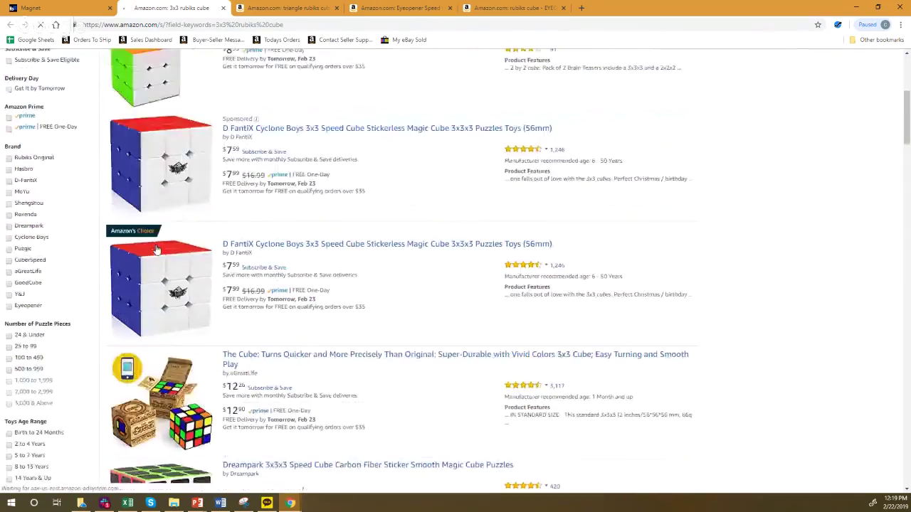
scroll(156, 247, down, 4)
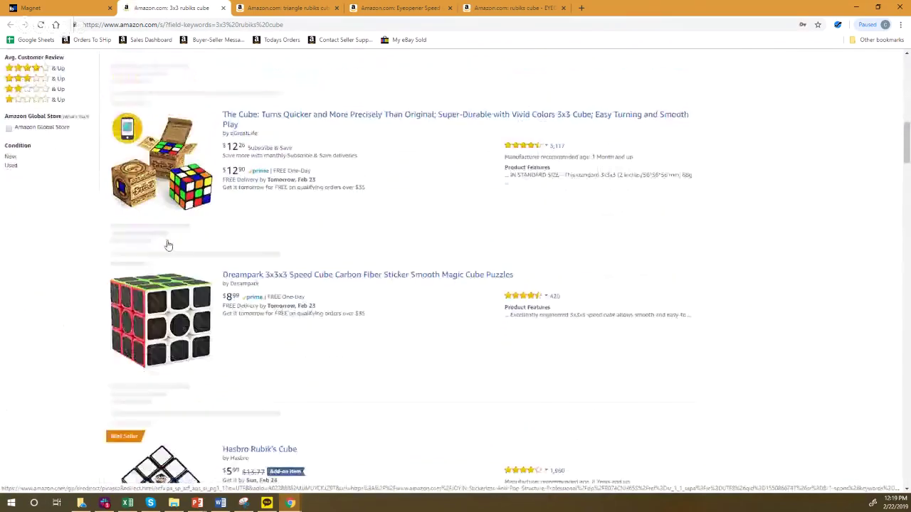
scroll(183, 280, down, 4)
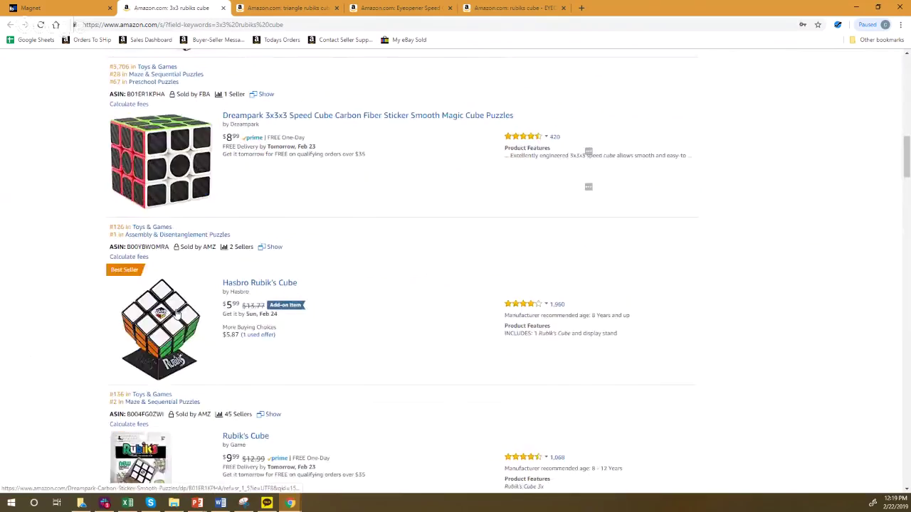
scroll(190, 306, down, 3)
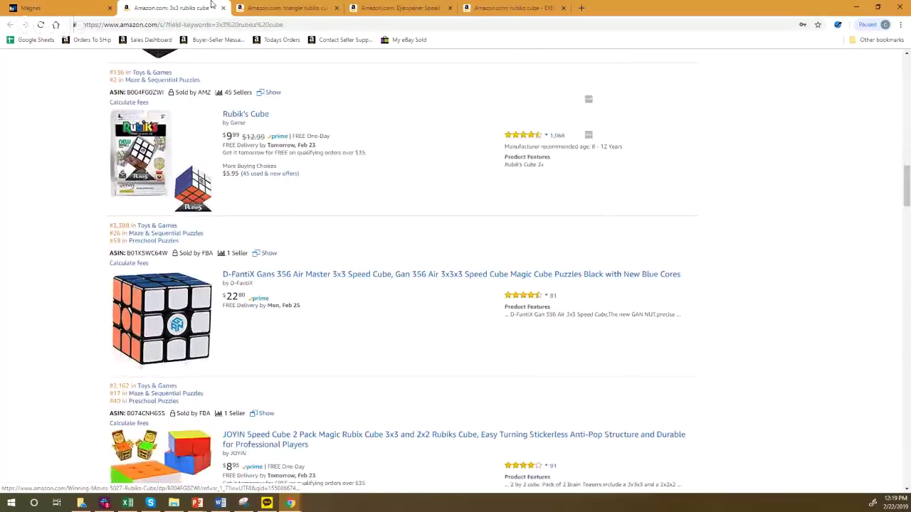
- Check the Eyeopener speed cube listing, find that product in the "3x3 rubiks cube" results and compare it with the surrounding products
click(299, 7)
drag(362, 4, 288, 8)
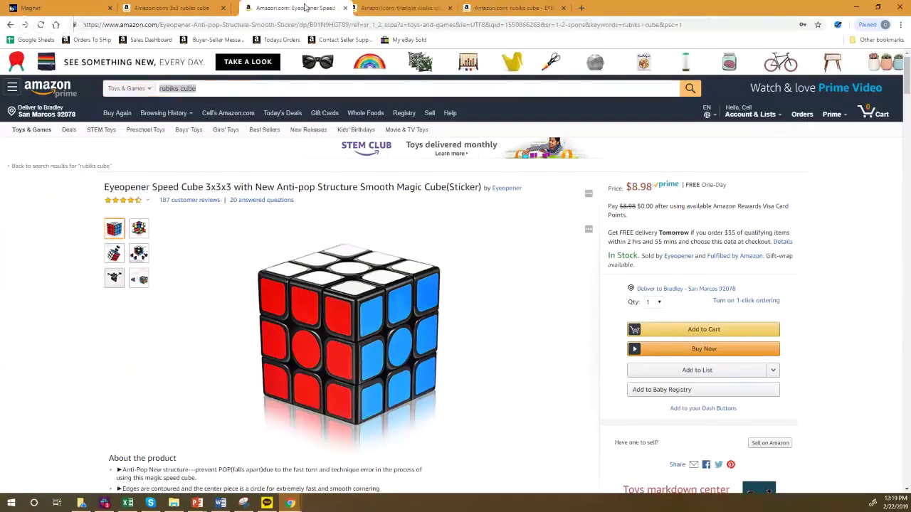
key(ctrl+shift+Tab)
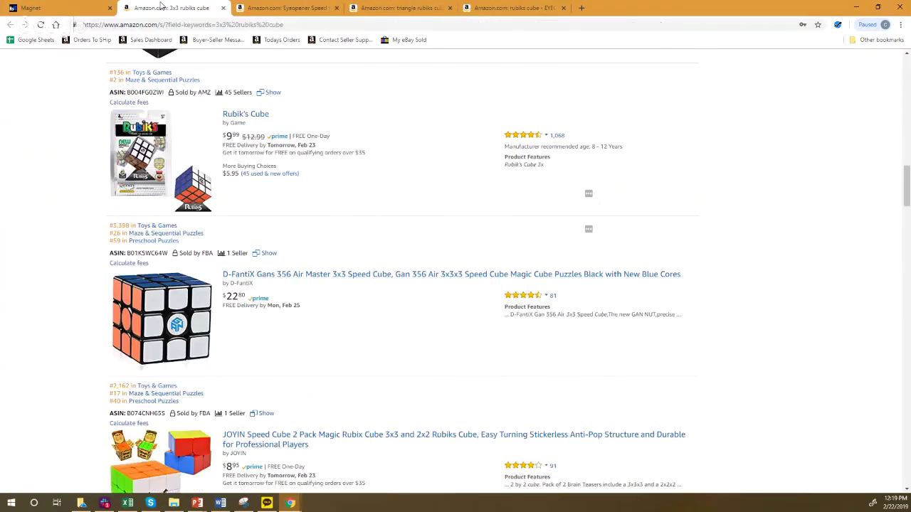
scroll(263, 327, down, 4)
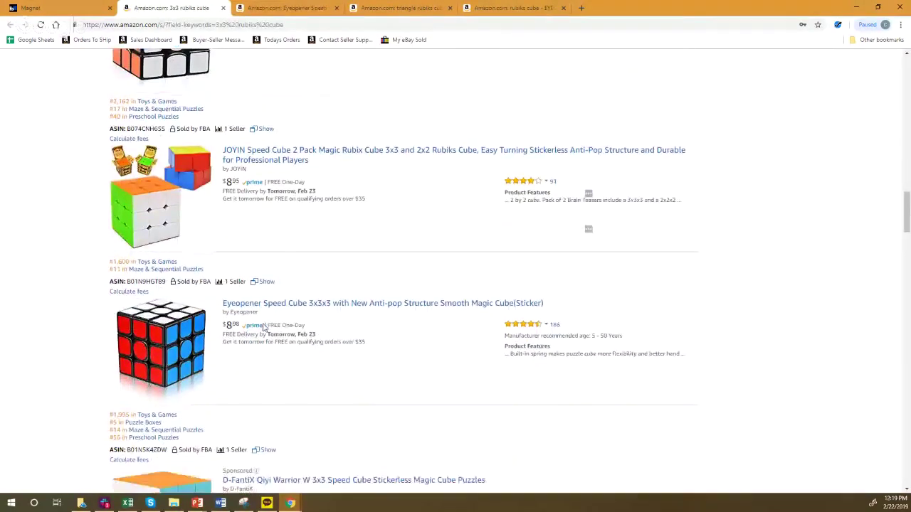
scroll(181, 338, up, 1)
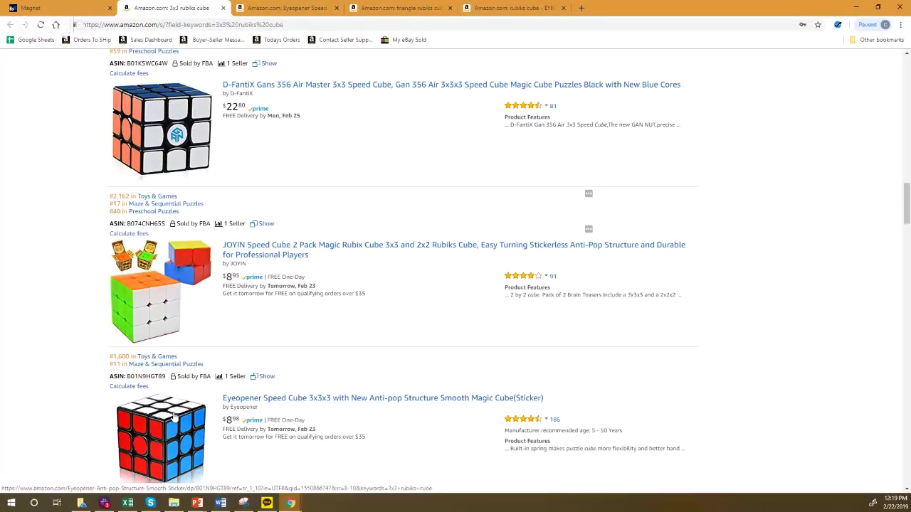
scroll(235, 391, up, 4)
scroll(298, 363, down, 3)
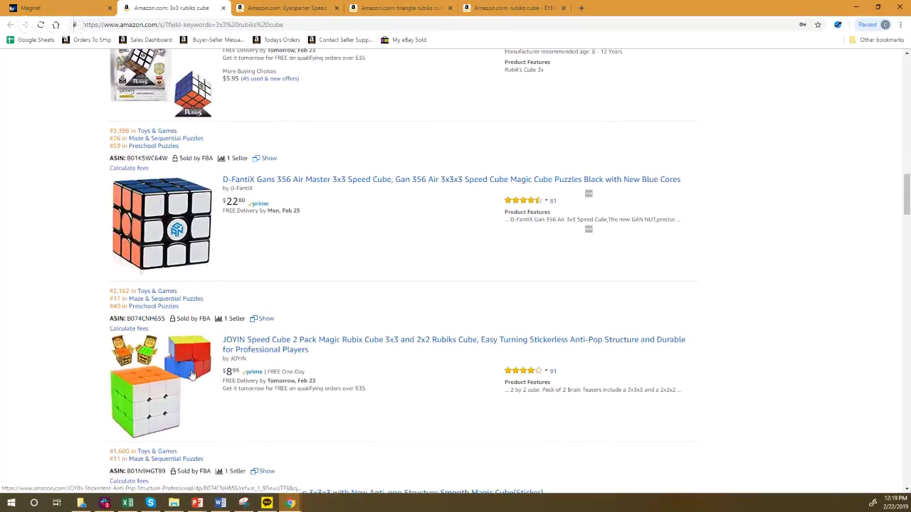
scroll(214, 412, up, 3)
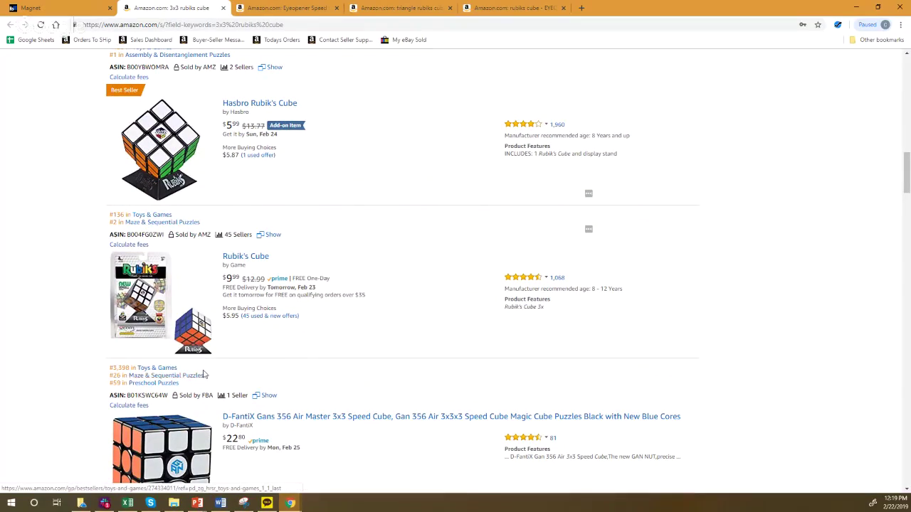
scroll(181, 193, up, 2)
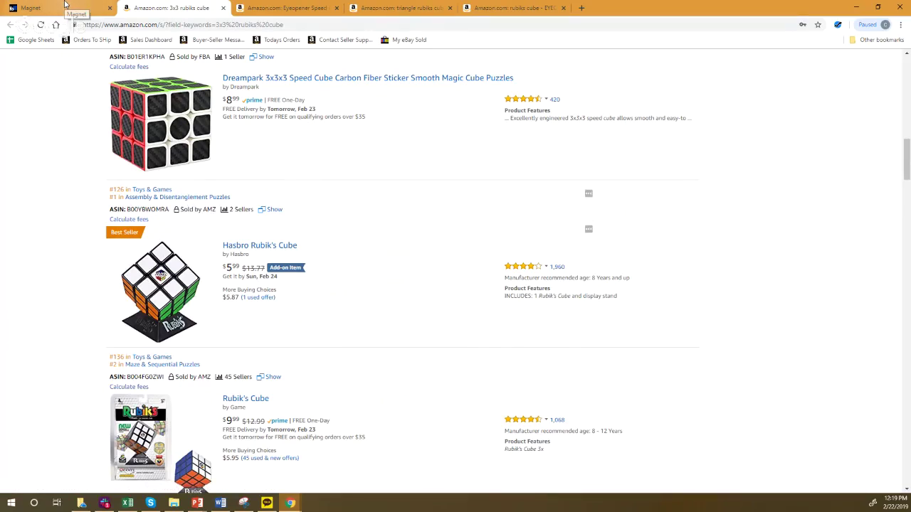
- Return to Magnet and examine the phrase "3x3 rubiks cube" against the higher-volume phrases
click(64, 5)
drag(107, 236, 148, 237)
scroll(212, 272, up, 2)
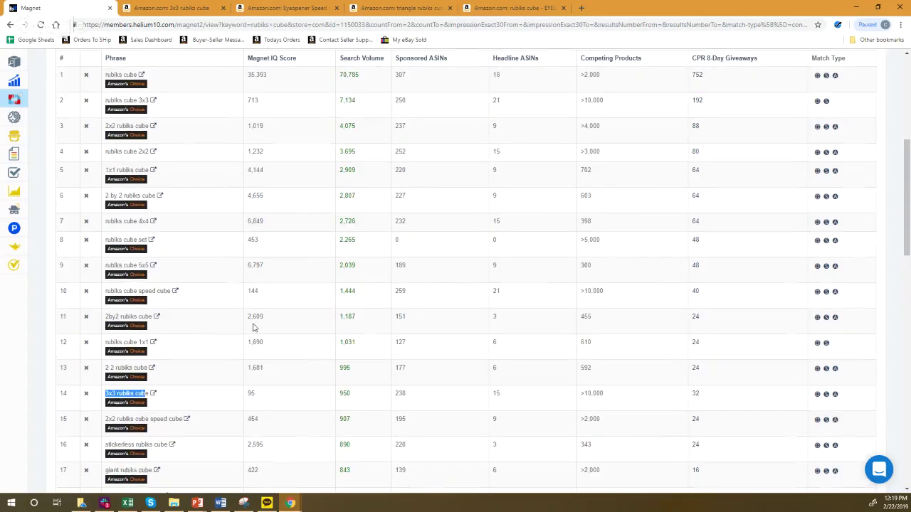
scroll(253, 328, up, 1)
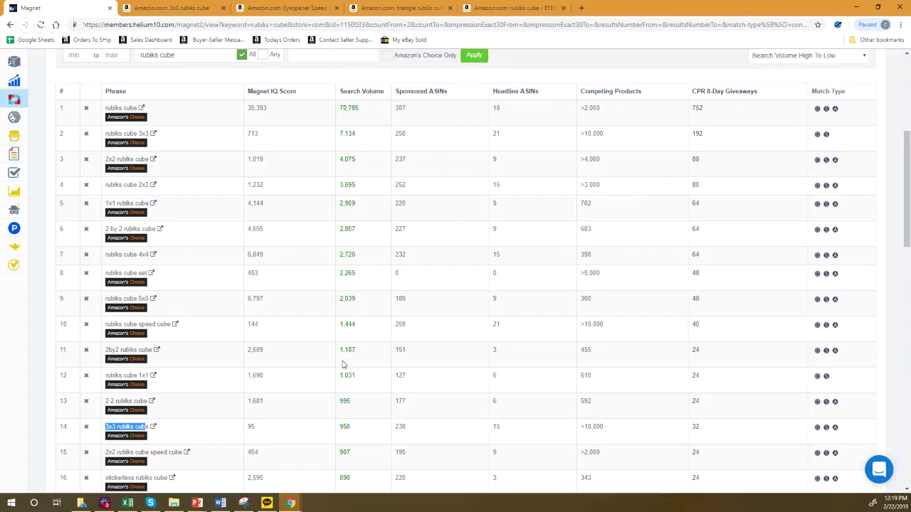
click(118, 427)
drag(106, 428, 147, 420)
- Open the Amazon search results for "rubiks cube speed cube" and look through the products
click(175, 324)
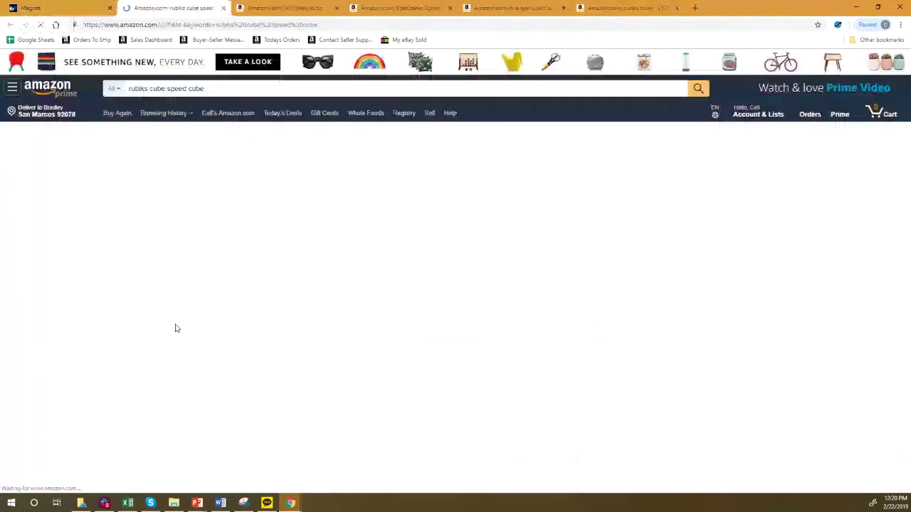
scroll(176, 328, down, 1)
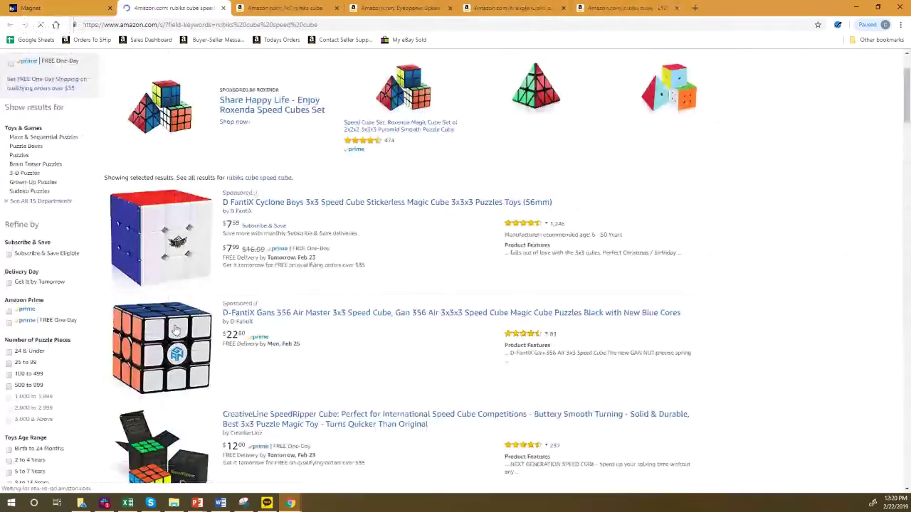
scroll(176, 329, down, 3)
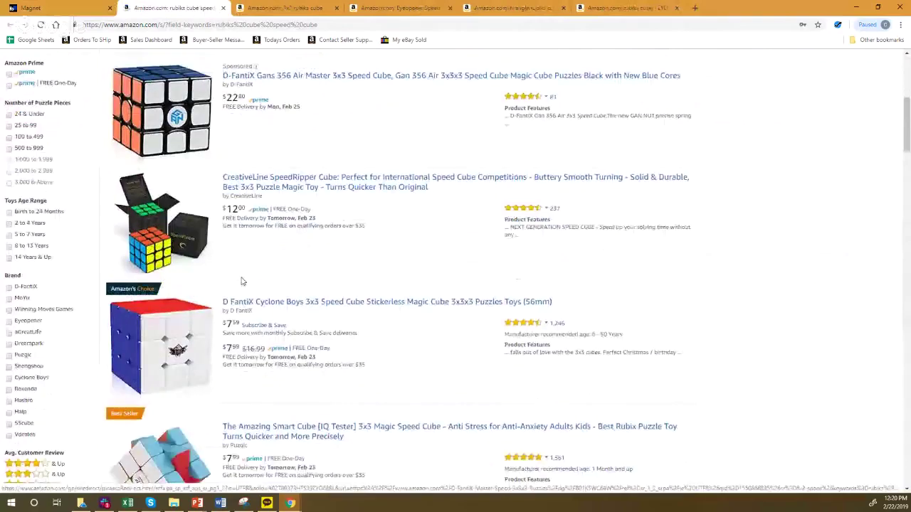
- Compare the wording of "rubiks cube speed cube", "3x3 rubiks cube" and "rubiks cube" in the Magnet keyword list
key(ctrl+1)
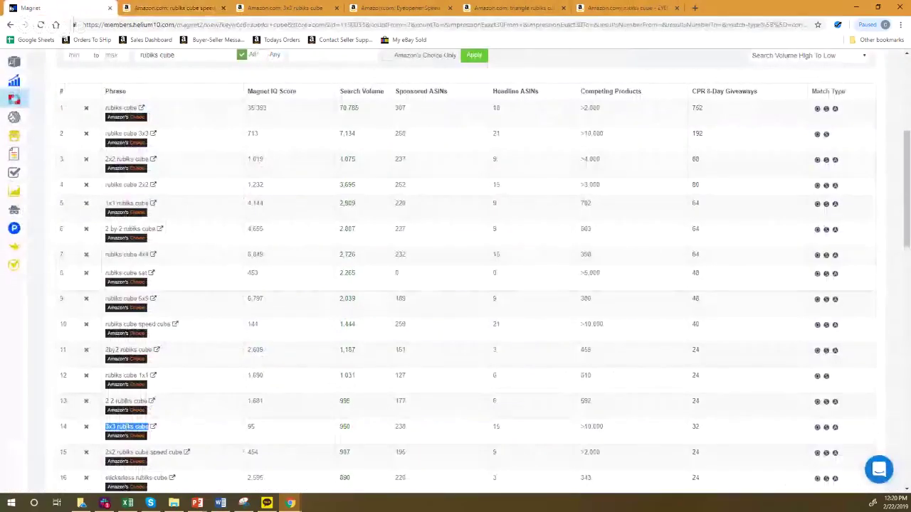
drag(106, 325, 137, 327)
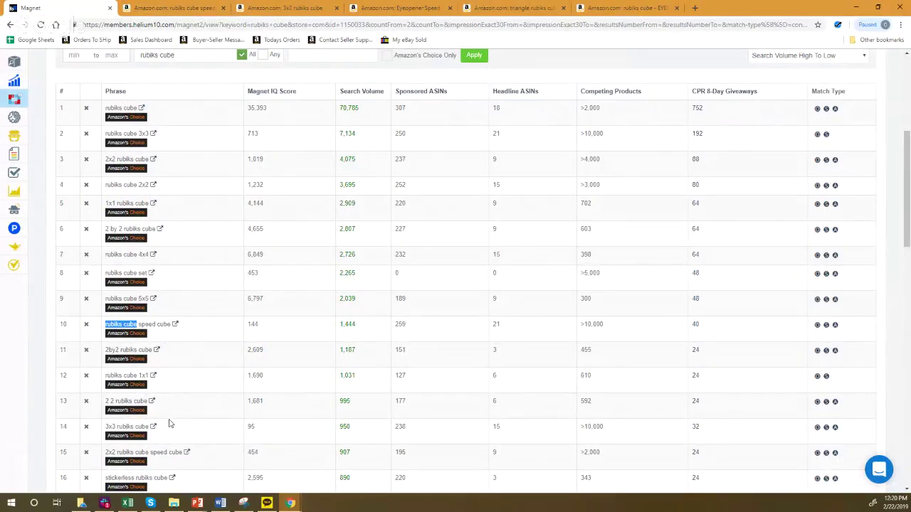
drag(111, 427, 144, 427)
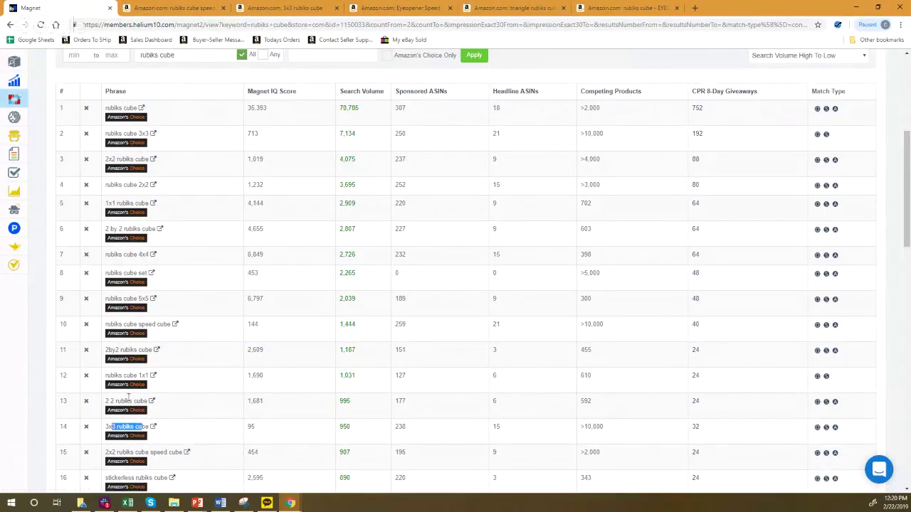
drag(110, 324, 161, 325)
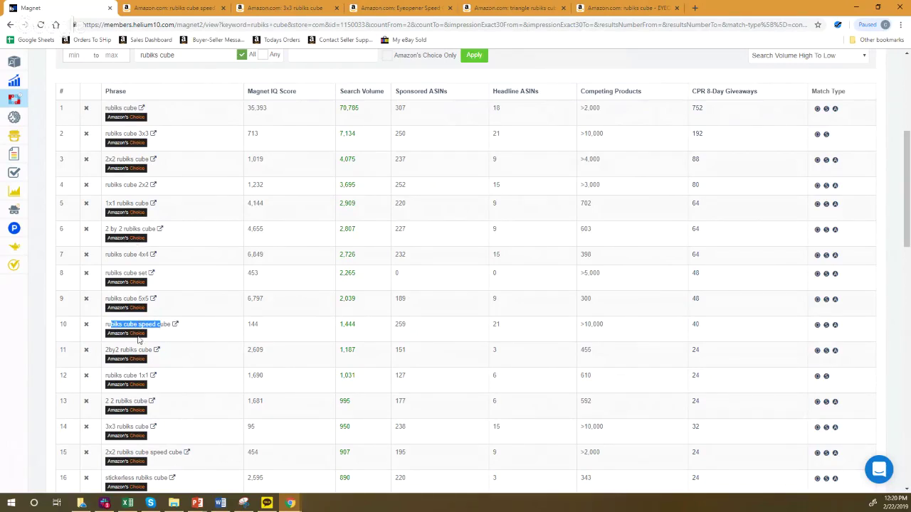
triple_click(110, 324)
click(140, 324)
drag(107, 108, 131, 107)
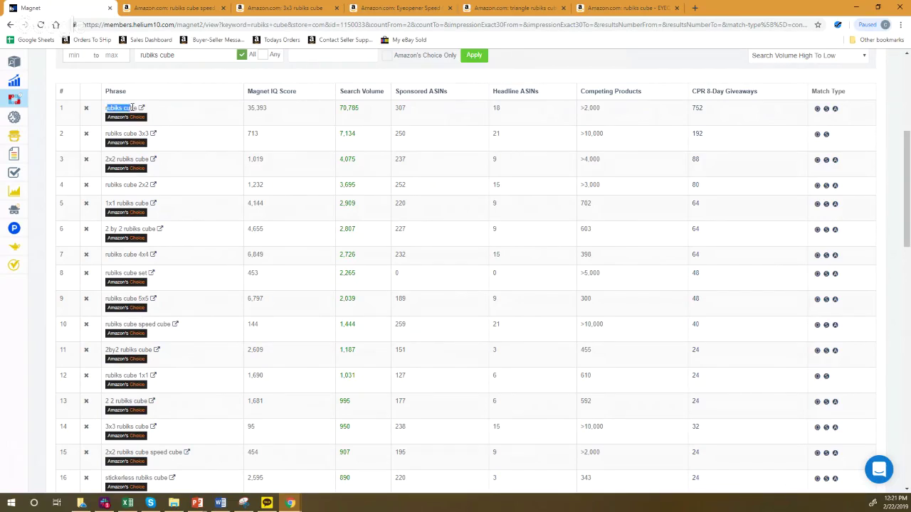
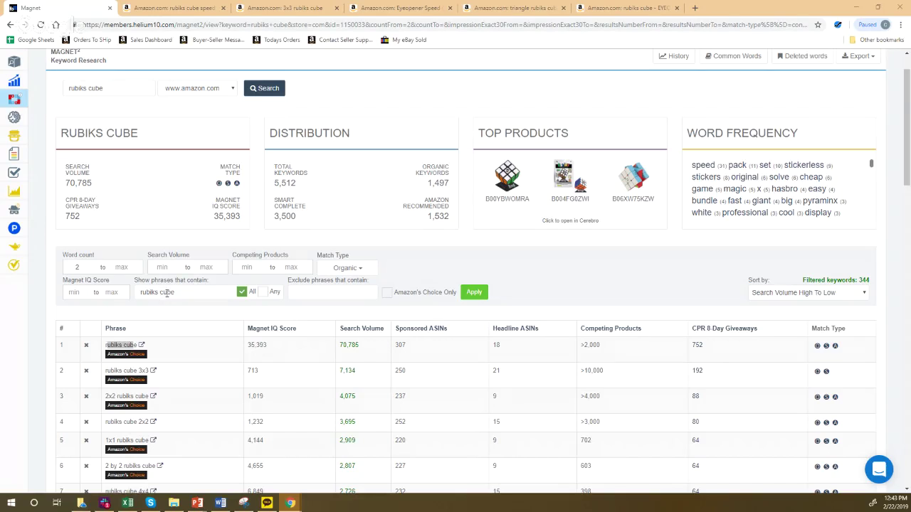
- Clear the contained-phrase filter and filter the keywords to a minimum search volume of 500
key(BackSpace)
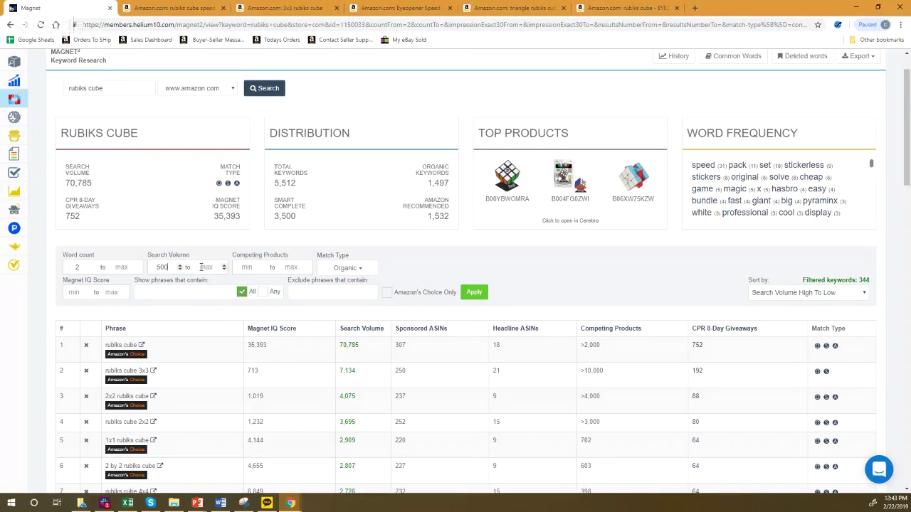
click(474, 292)
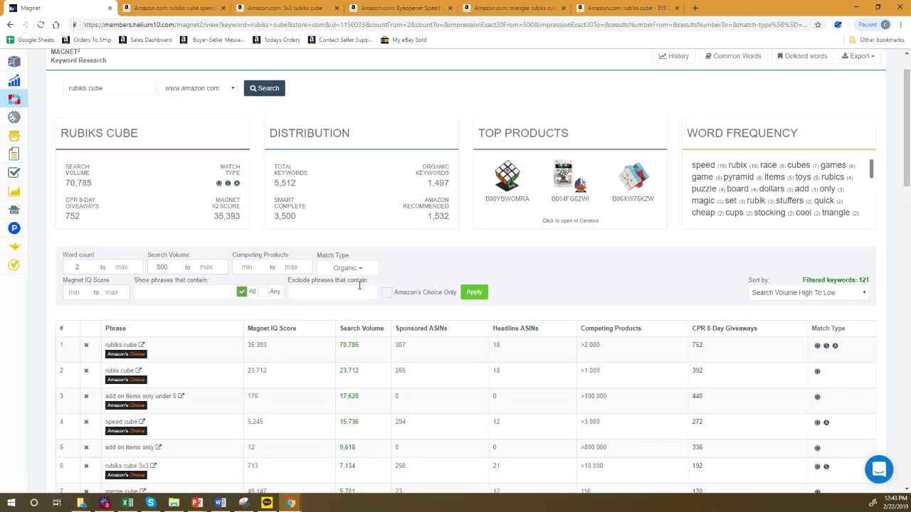
- Delete the irrelevant keyword "add on items only under 5" and look through the remaining phrases on the first page
click(86, 397)
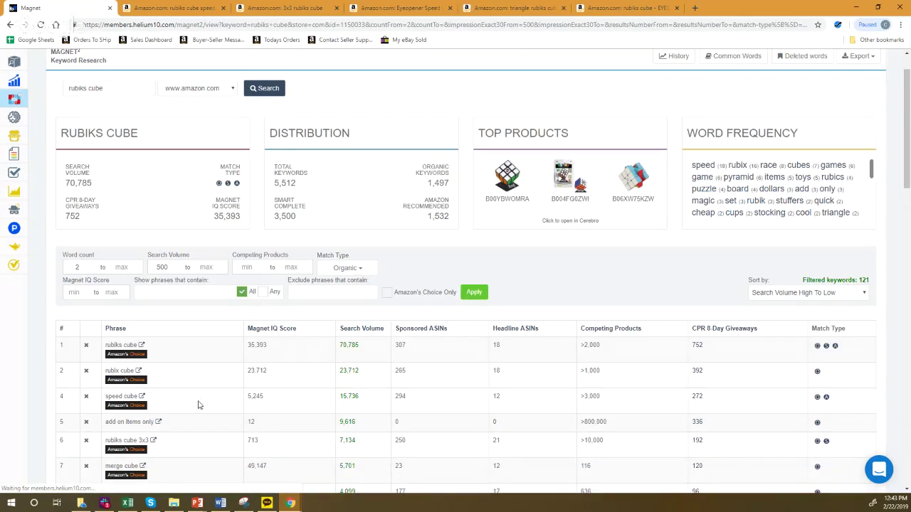
scroll(198, 405, down, 5)
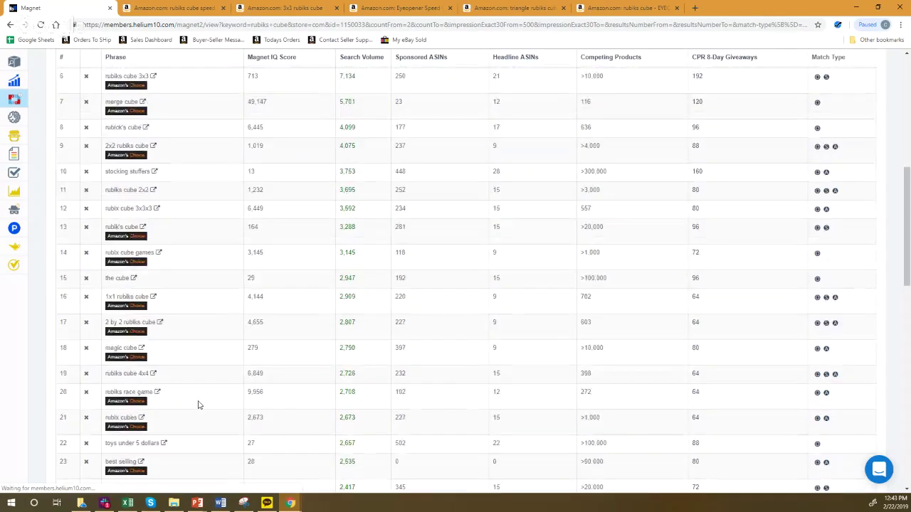
scroll(199, 405, down, 10)
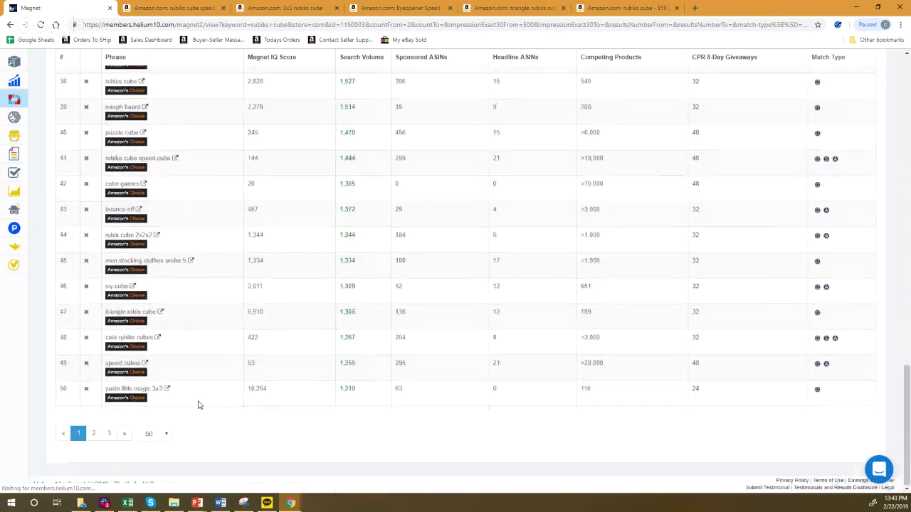
- Find the Dreampark 3x3x3 Speed Cube in the "rubiks cube speed cube" Amazon results and copy its ASIN, B01ER1KPHA
scroll(198, 405, up, 13)
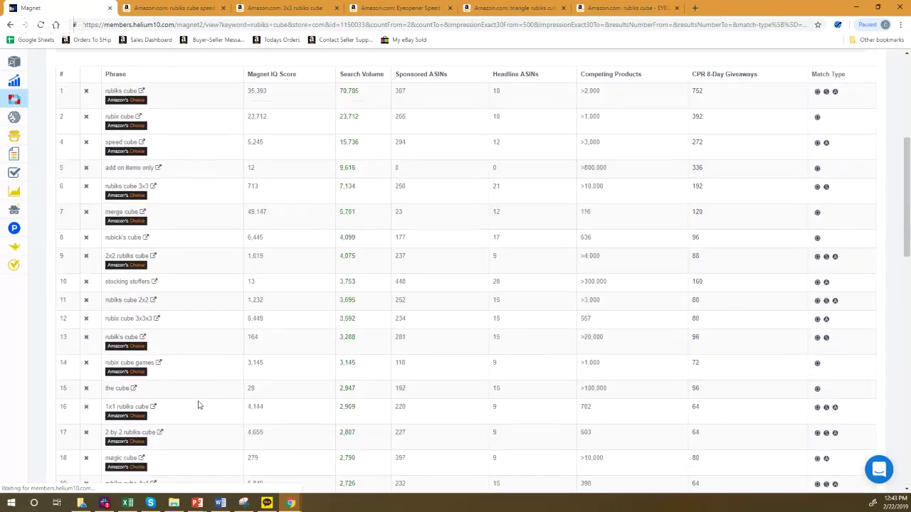
scroll(199, 405, up, 5)
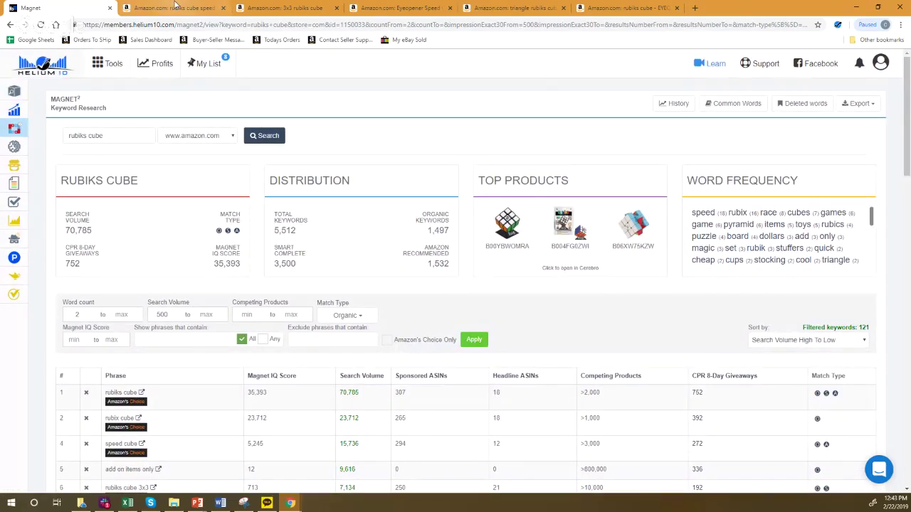
click(176, 7)
scroll(264, 263, down, 10)
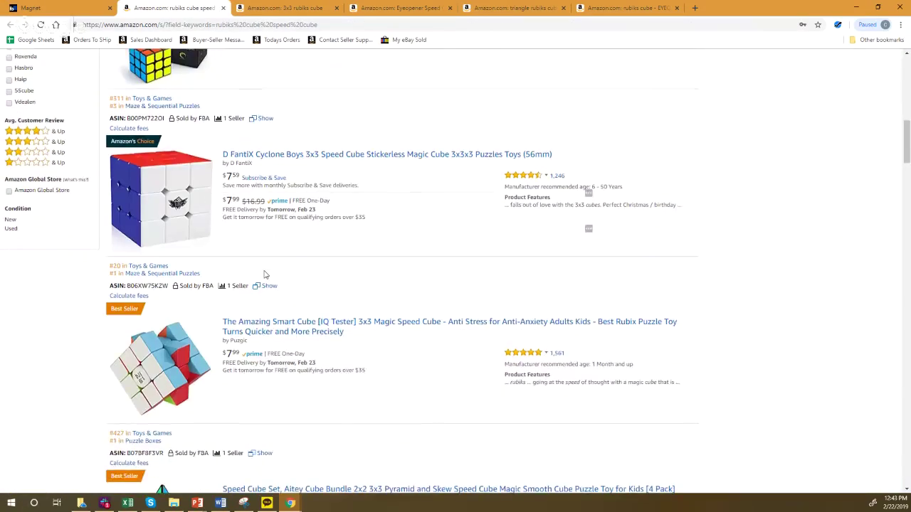
scroll(264, 275, down, 4)
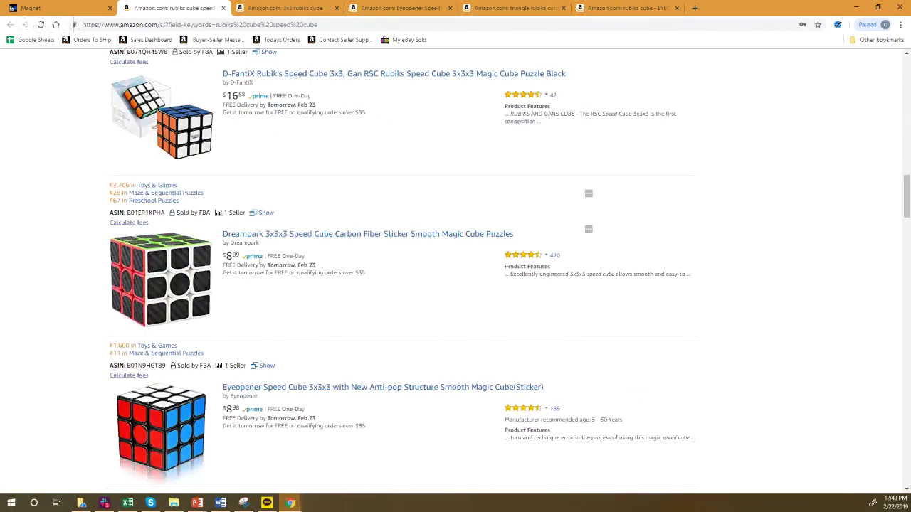
double_click(154, 213)
key(ctrl+c)
- Open Index Checker in a new tab from Magnet and place that tab directly after the Magnet tab
click(57, 8)
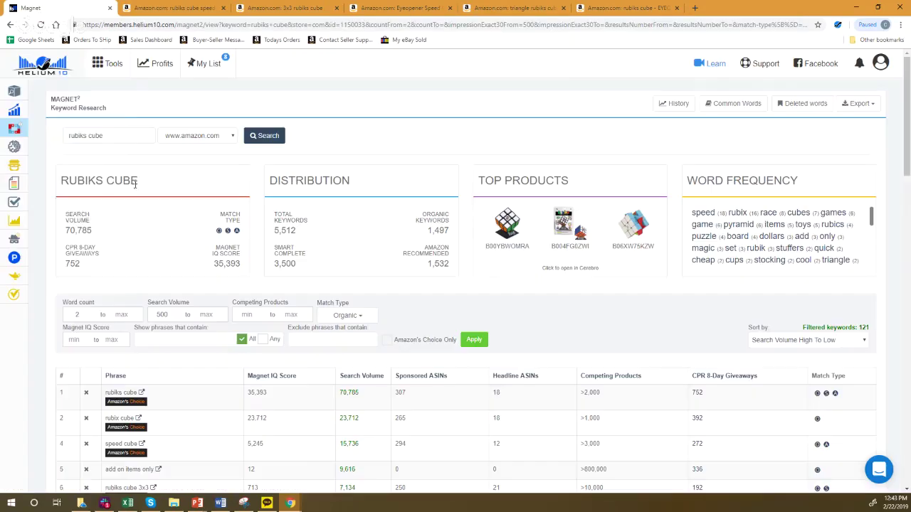
right_click(35, 199)
click(72, 207)
click(284, 13)
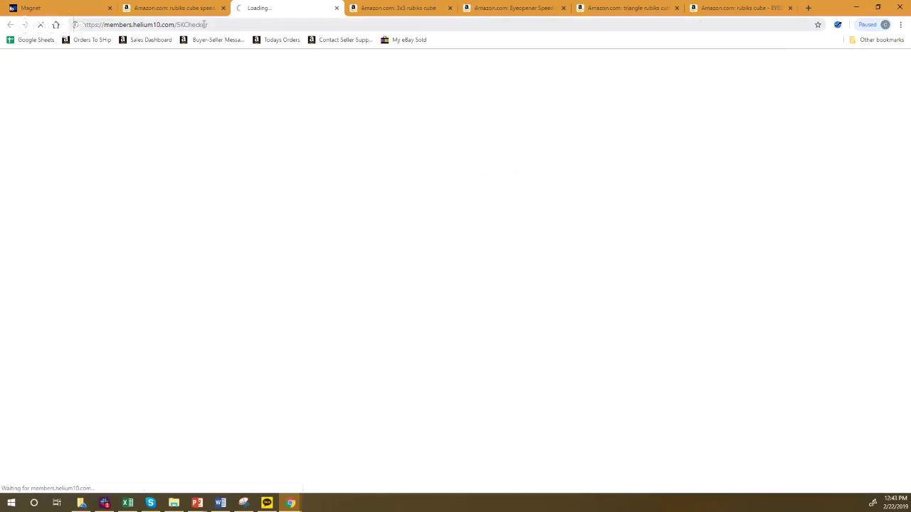
drag(285, 13, 189, 16)
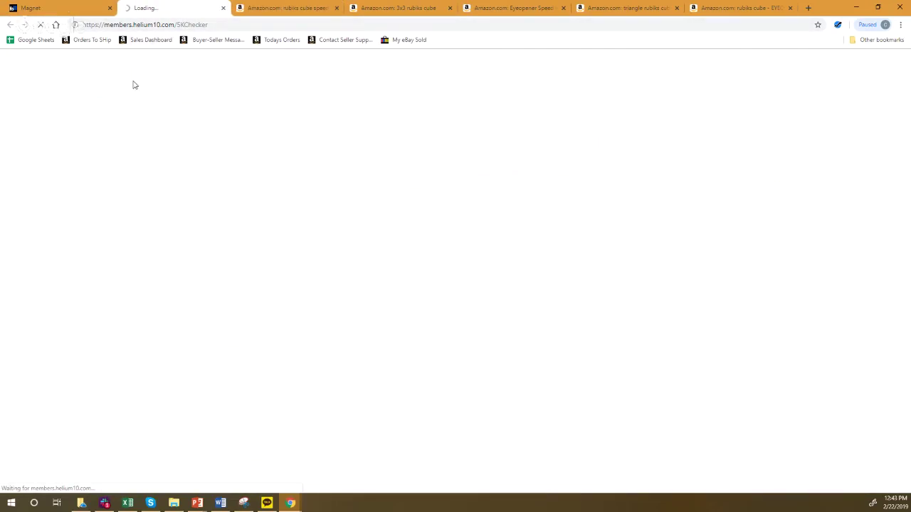
- Open the product page of the Dreampark 3x3x3 Speed Cube on Amazon and go to its seller's profile
click(295, 10)
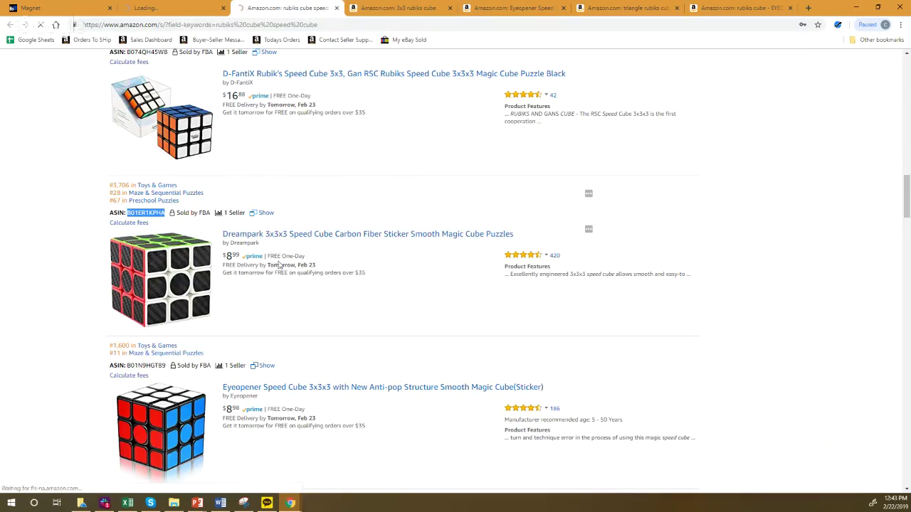
click(173, 10)
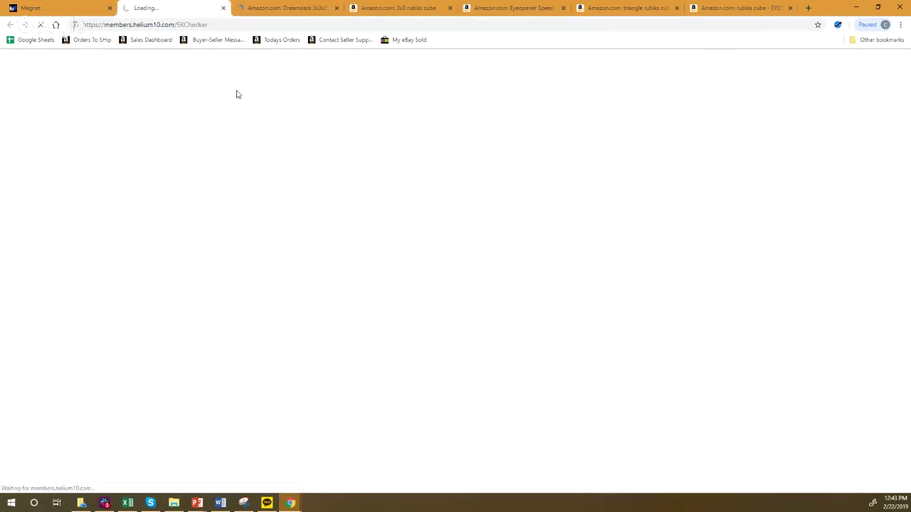
click(272, 12)
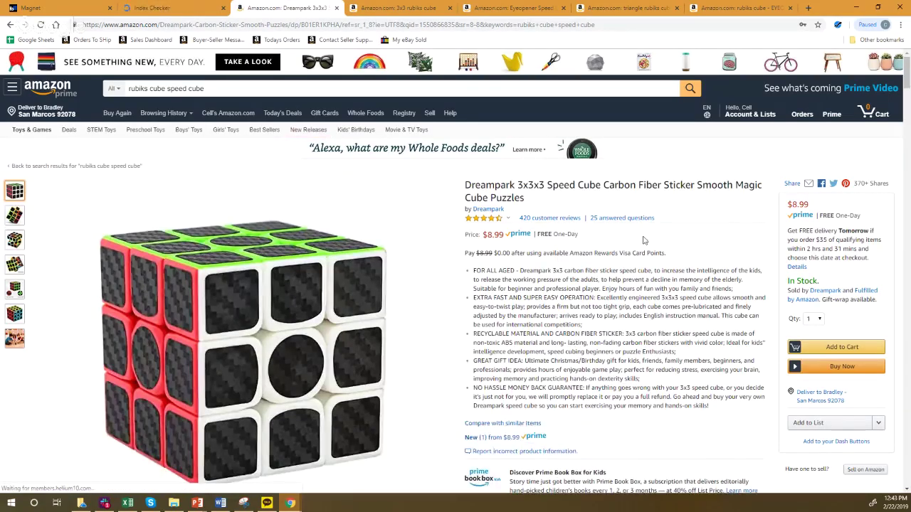
click(827, 294)
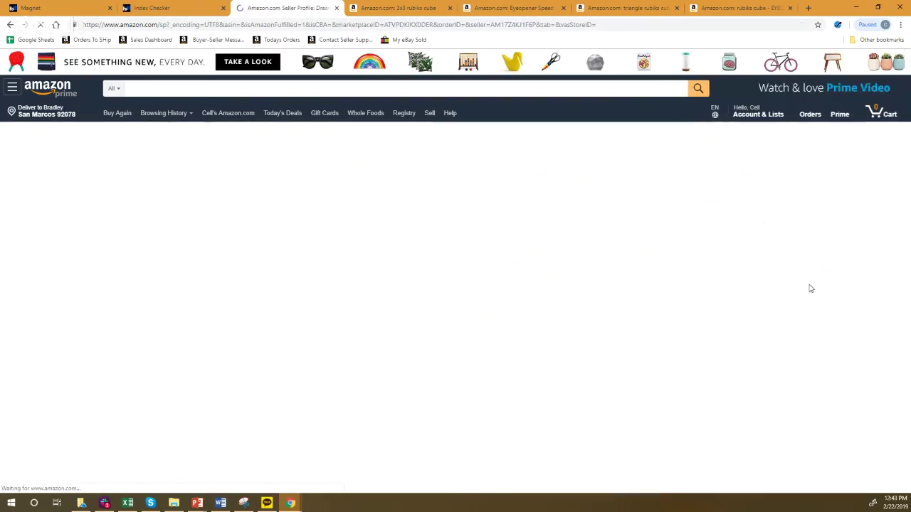
- Fill in Index Checker with the ASIN B01ER1KPHA and the seller ID copied from the Dreampark profile's URL
click(188, 9)
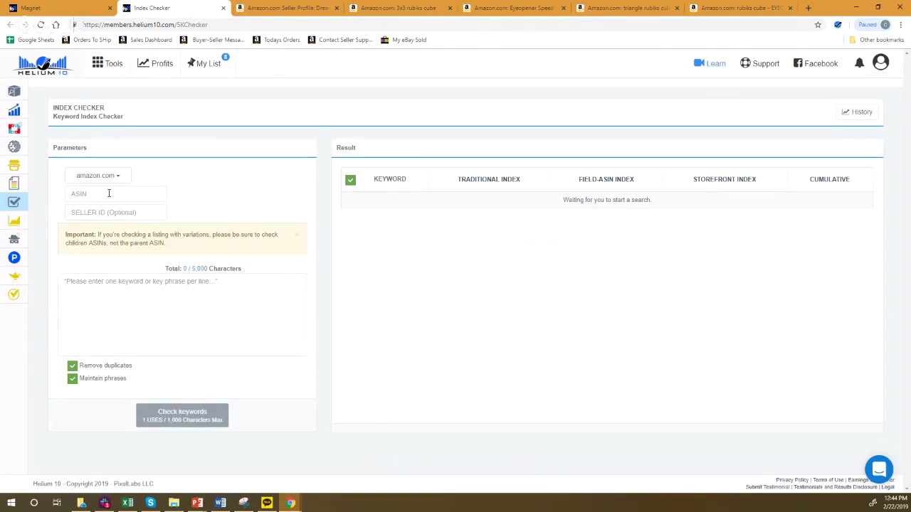
key(ctrl+v)
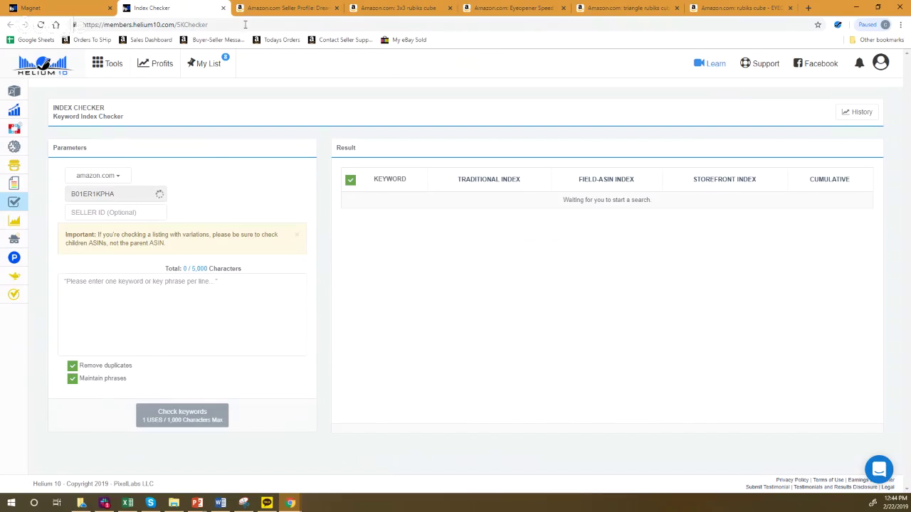
click(267, 8)
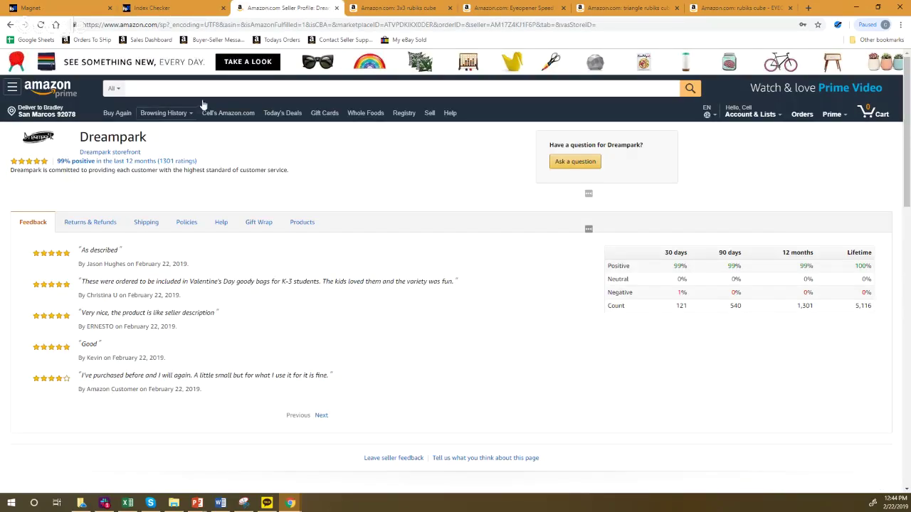
double_click(514, 25)
key(ctrl+c)
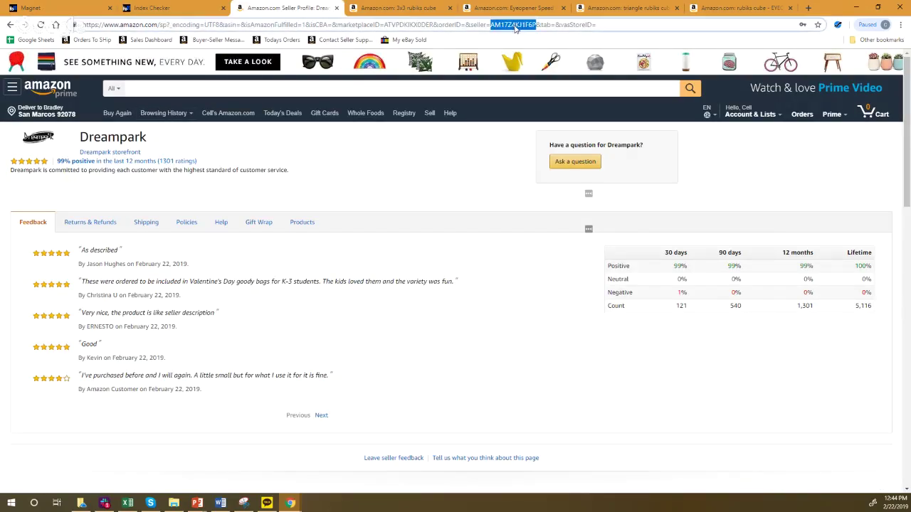
click(146, 8)
click(140, 210)
key(ctrl+v)
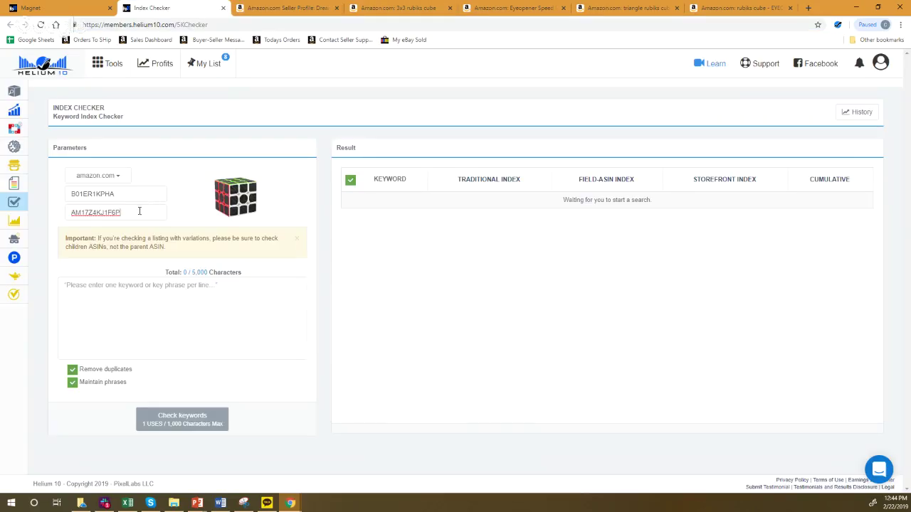
- Delete the keyword "add on items only" from the Magnet list and look through the following phrases for irrelevant ones
click(72, 6)
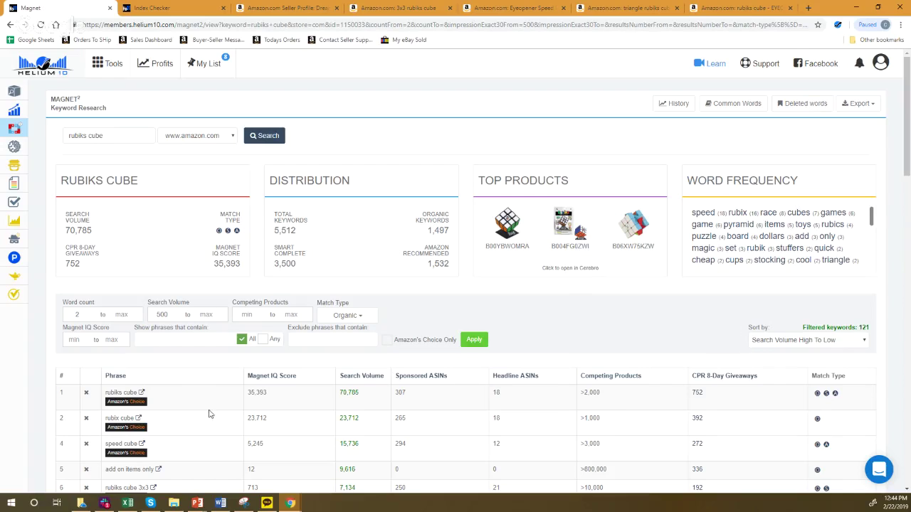
click(86, 470)
scroll(120, 299, down, 3)
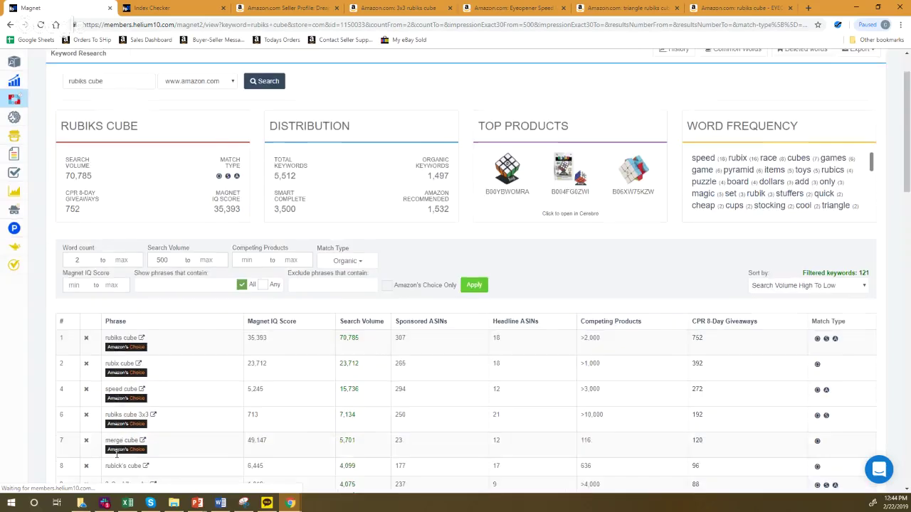
scroll(120, 299, down, 4)
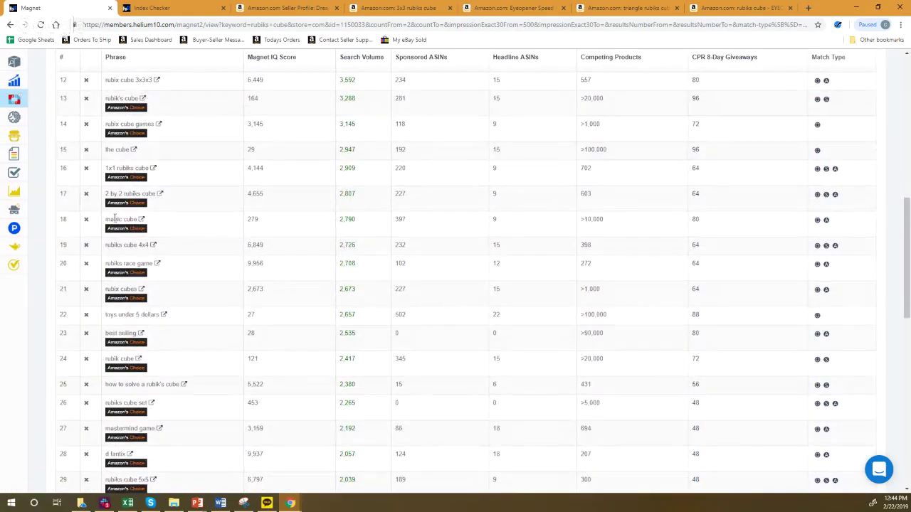
scroll(105, 220, down, 1)
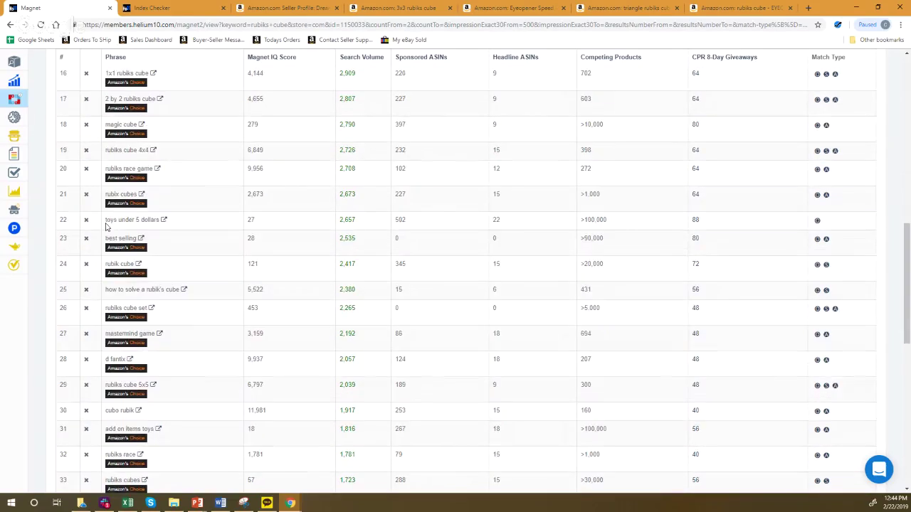
scroll(103, 286, down, 1)
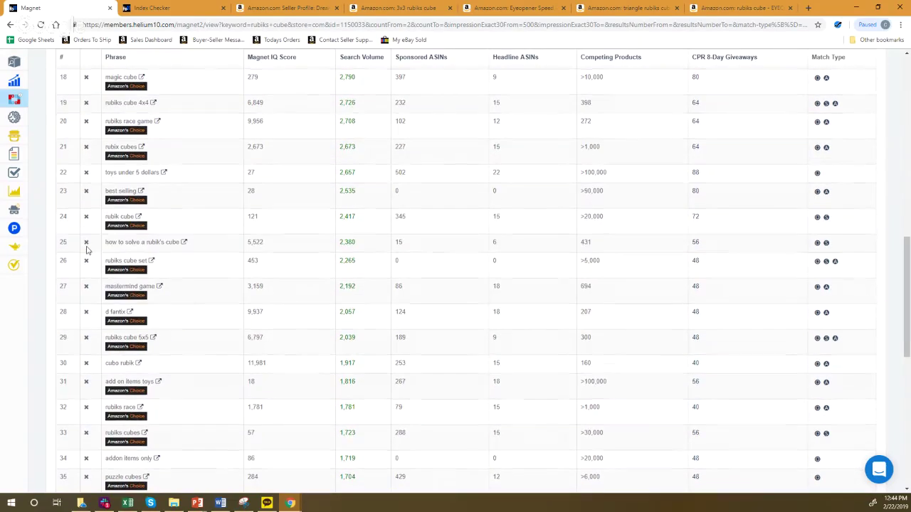
- Delete the keywords "how to solve a rubik's cube", "d fantix", "add on items toys", "addon items only" and "bounce off"
click(85, 244)
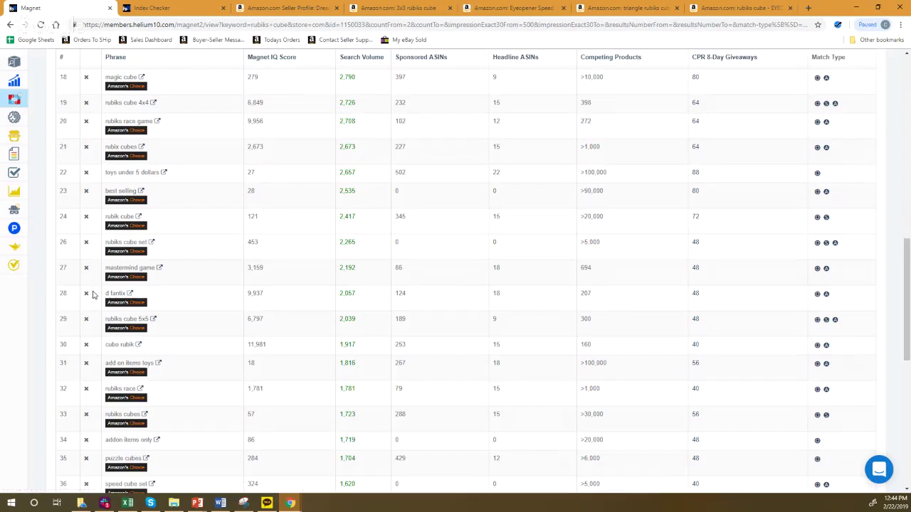
click(85, 293)
scroll(102, 204, down, 2)
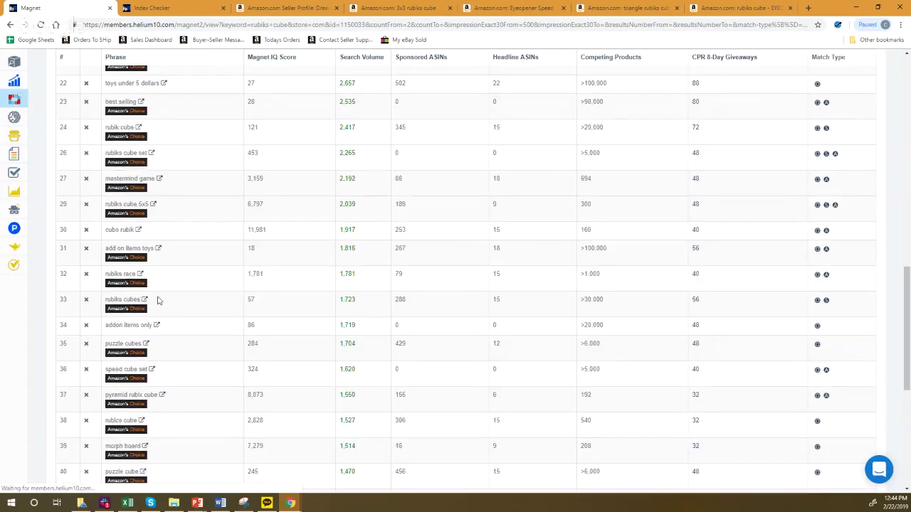
click(86, 195)
scroll(109, 197, down, 2)
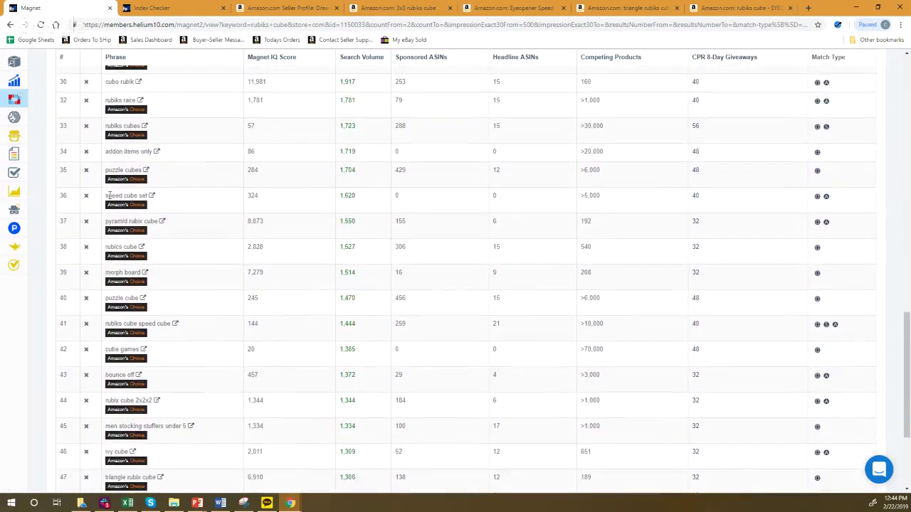
click(86, 152)
scroll(140, 248, down, 3)
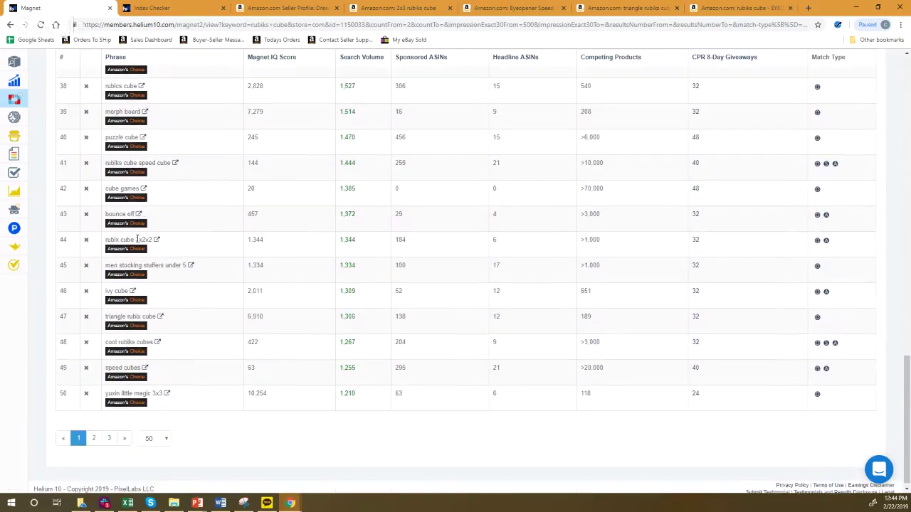
click(86, 214)
- Export the filtered Magnet keywords to Frankenstein and copy the complete list of original keywords there
scroll(175, 248, up, 10)
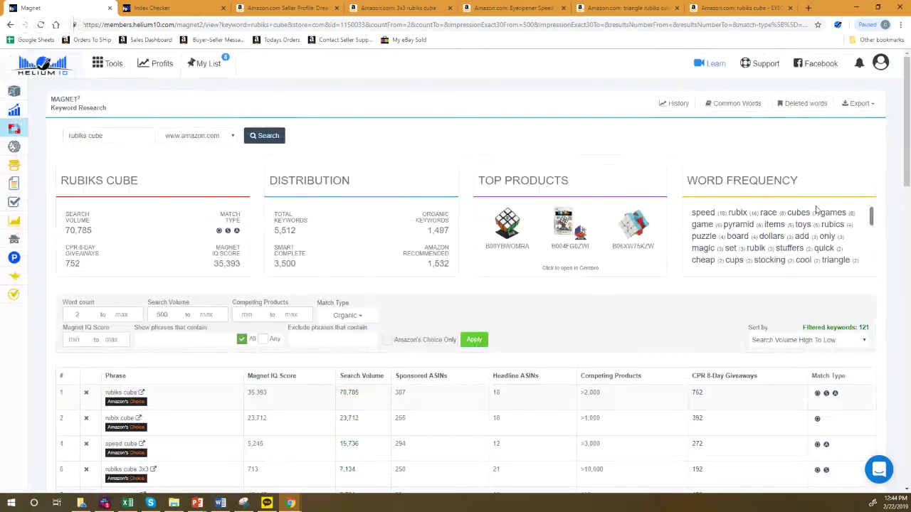
click(872, 107)
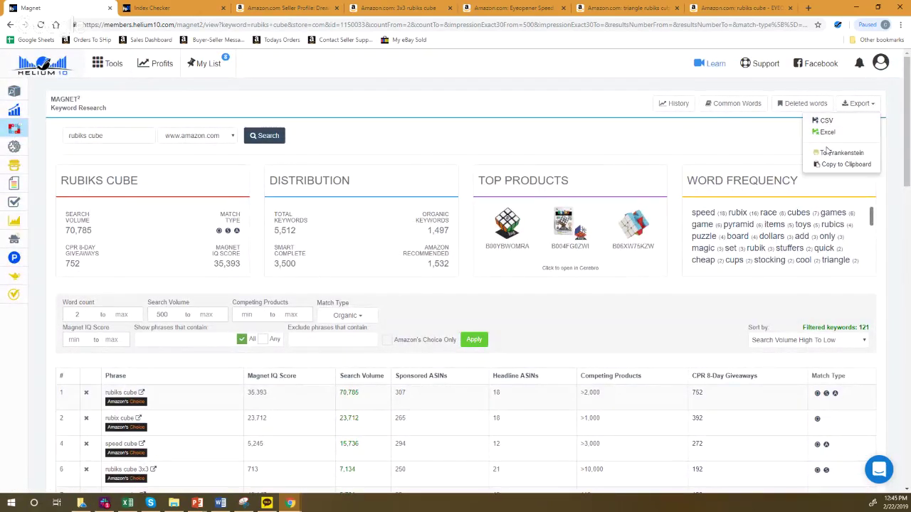
click(829, 152)
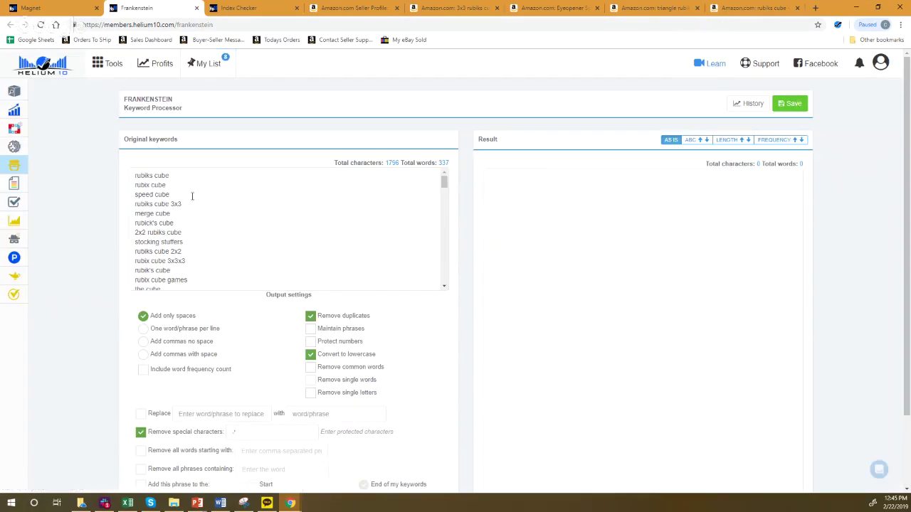
scroll(192, 196, down, 5)
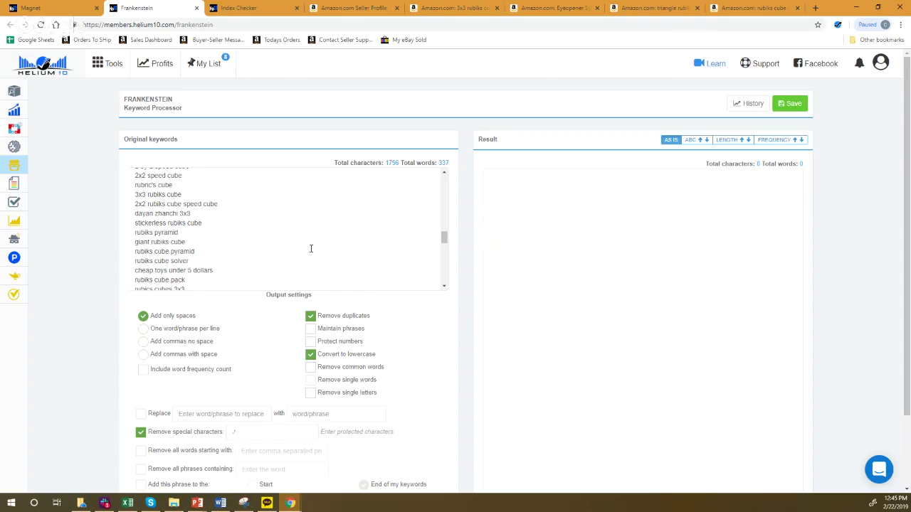
right_click(311, 249)
click(280, 244)
right_click(280, 244)
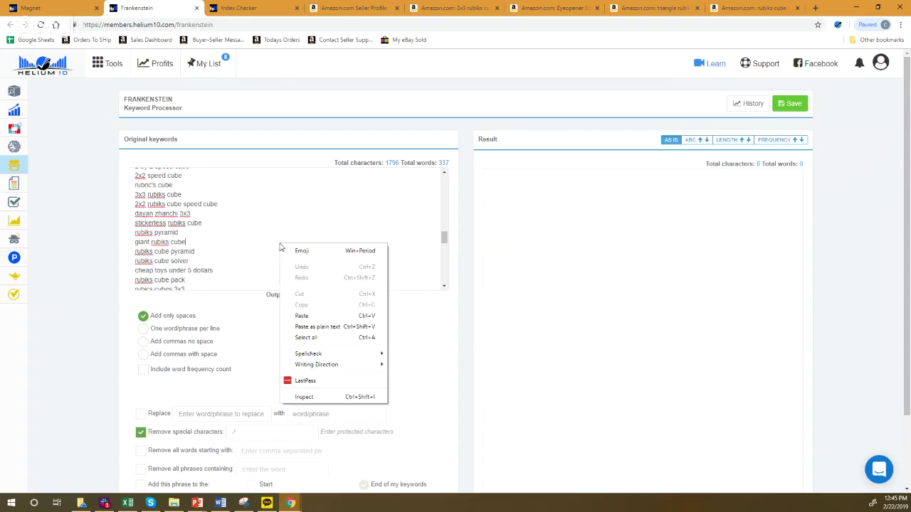
click(311, 338)
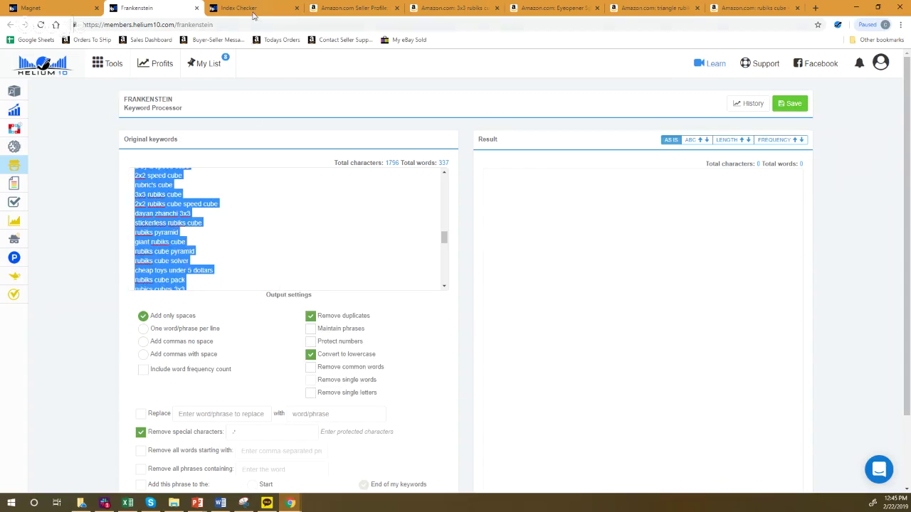
- Paste the copied keyword list into Index Checker and start the keyword check for the Dreampark cube
click(242, 8)
key(ctrl+v)
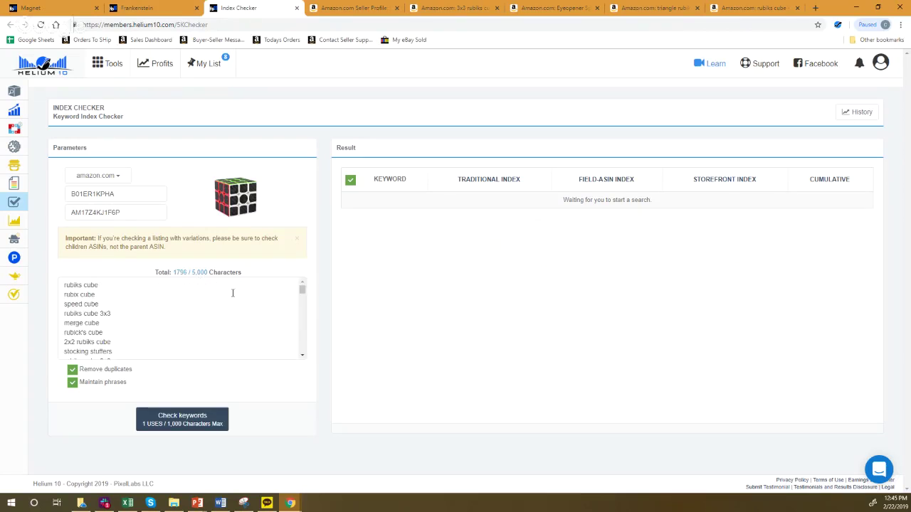
click(199, 422)
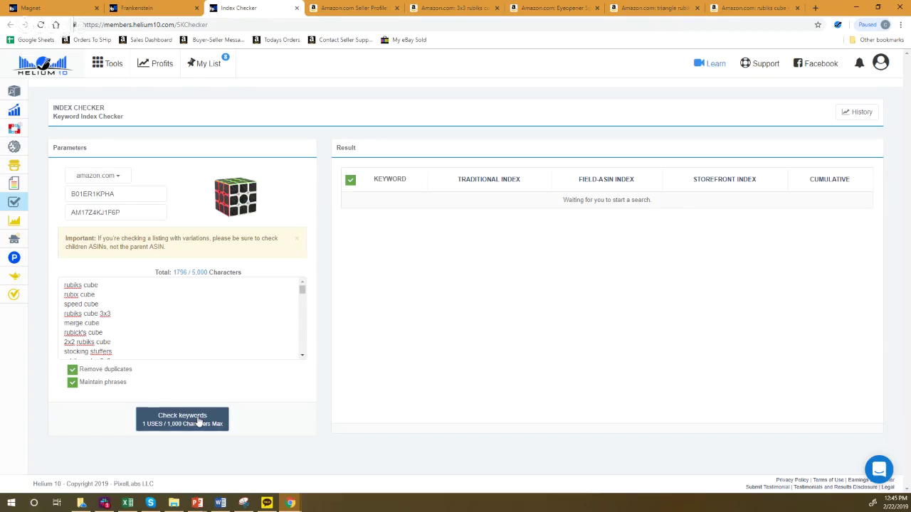
- Open the Amazon search behind the traditional index result for "rubiks cube"
click(483, 341)
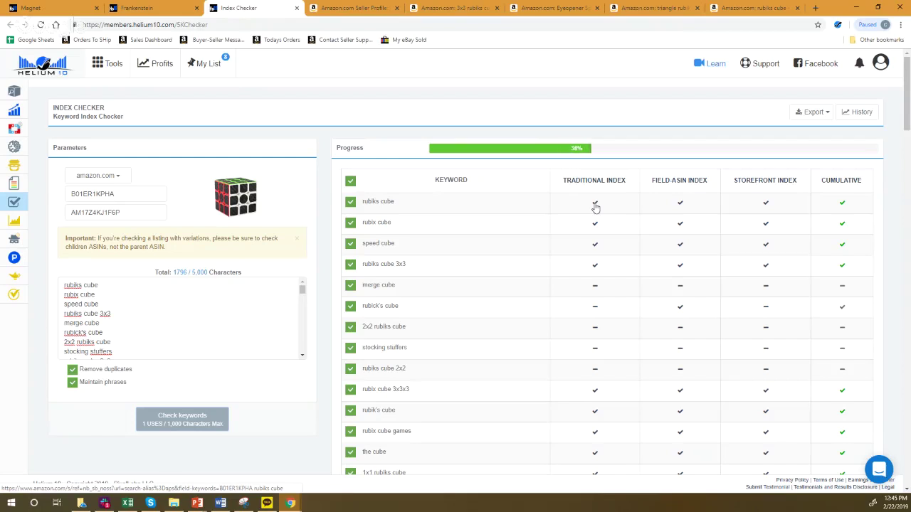
click(594, 207)
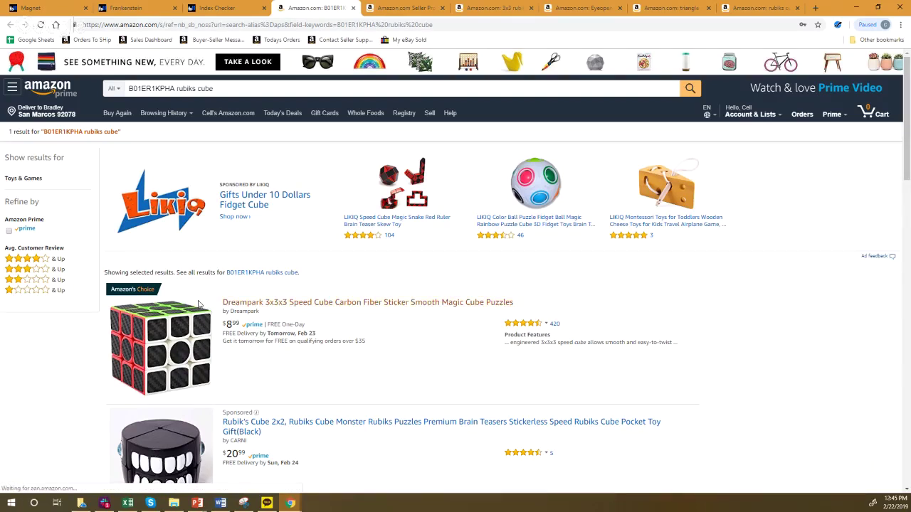
- Open the Amazon search behind the traditional index result for "merge cube" and examine whether the Dreampark cube matches
click(243, 8)
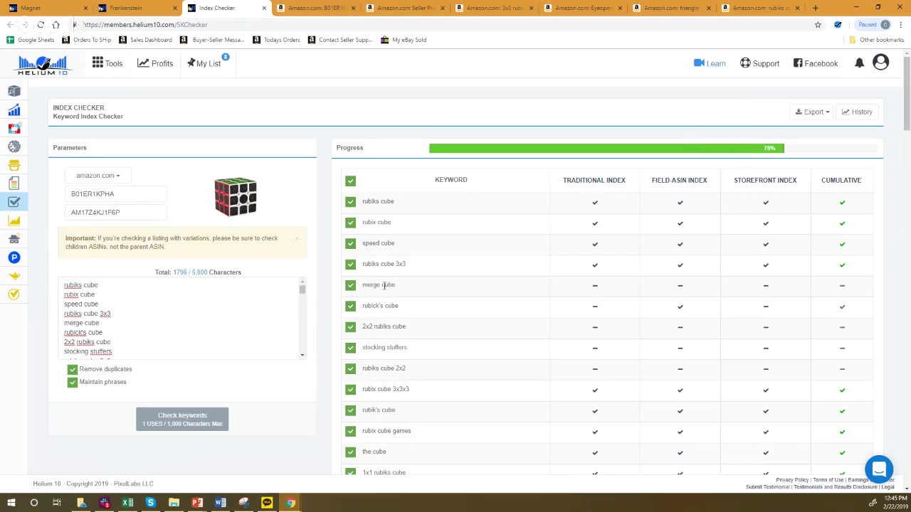
click(595, 288)
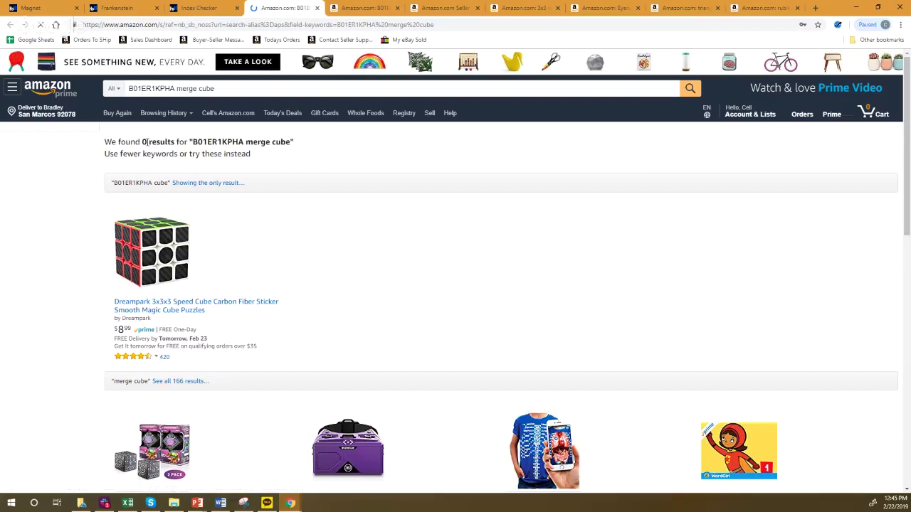
drag(142, 141, 265, 142)
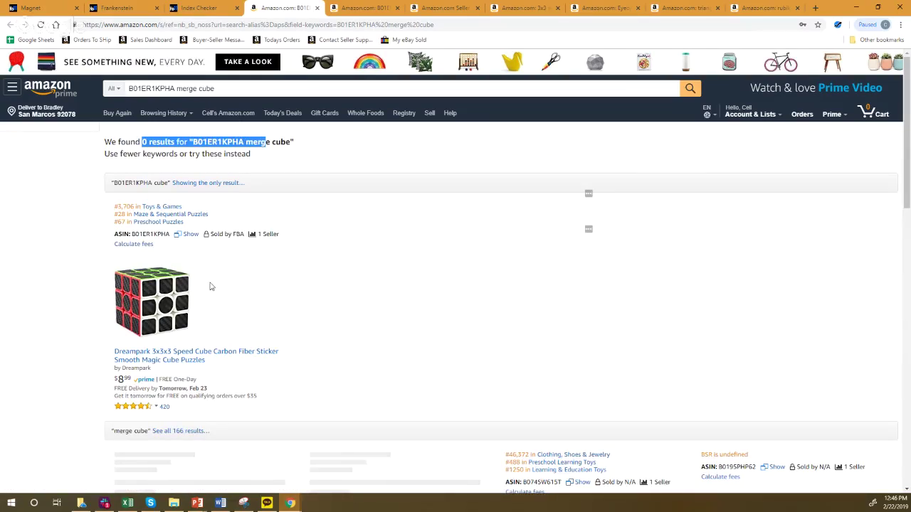
click(203, 8)
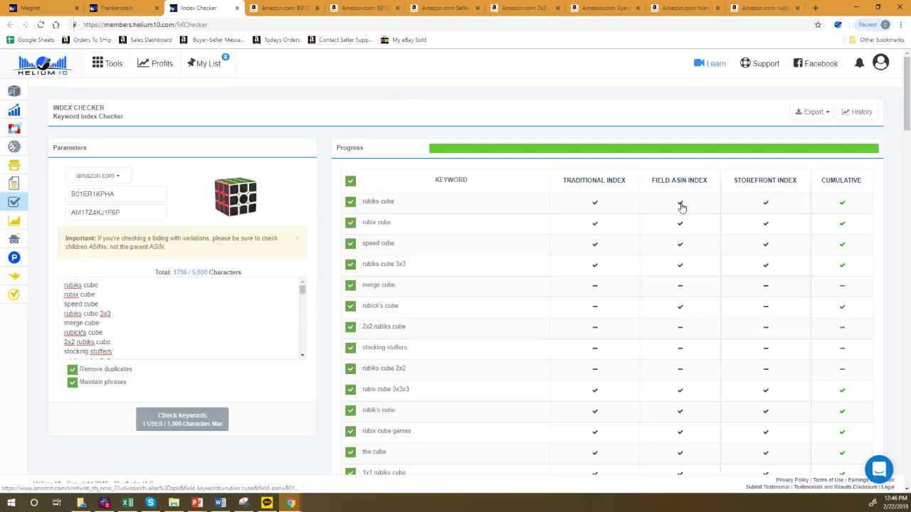
- Check the Amazon searches behind the field-ASIN and storefront index results for "rubiks cube", dismissing the notice on the completed keyword check
click(681, 206)
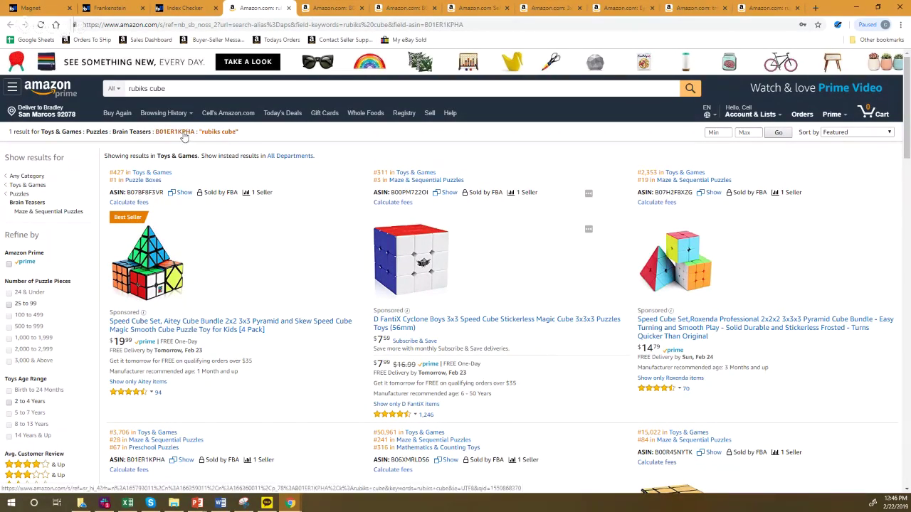
click(184, 8)
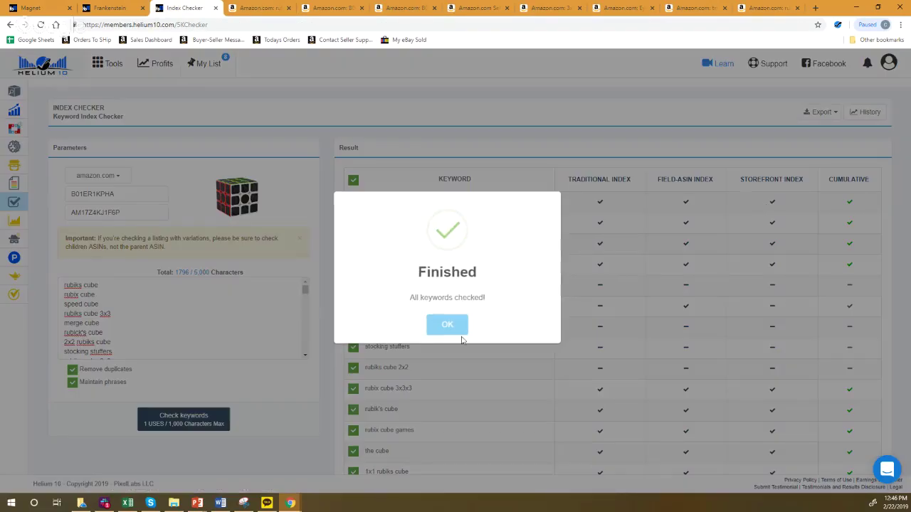
click(456, 329)
click(768, 206)
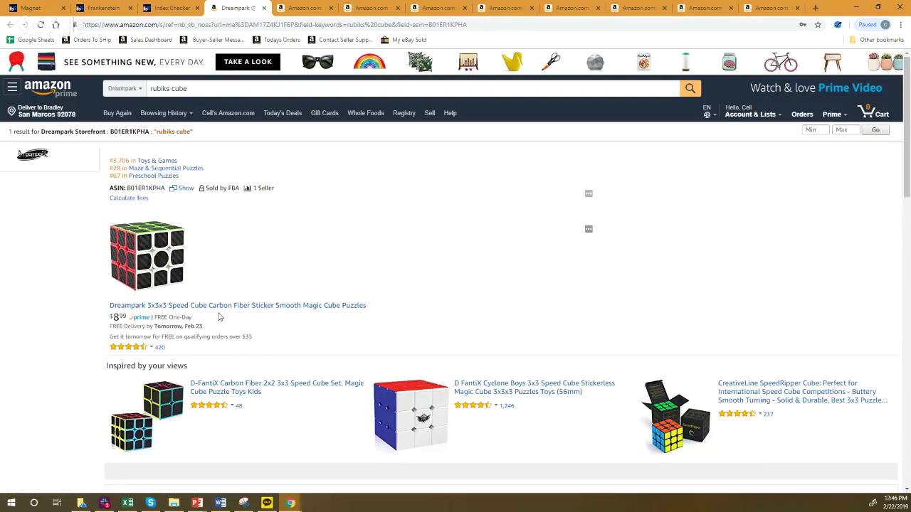
click(178, 5)
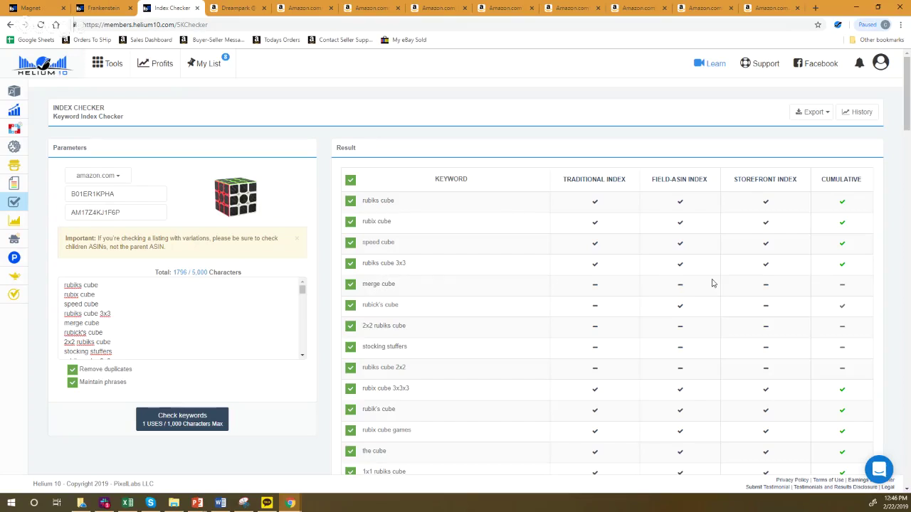
- Look through the index results and check the Amazon search behind the traditional index result for "rubiks cube 4x4"
scroll(744, 286, down, 4)
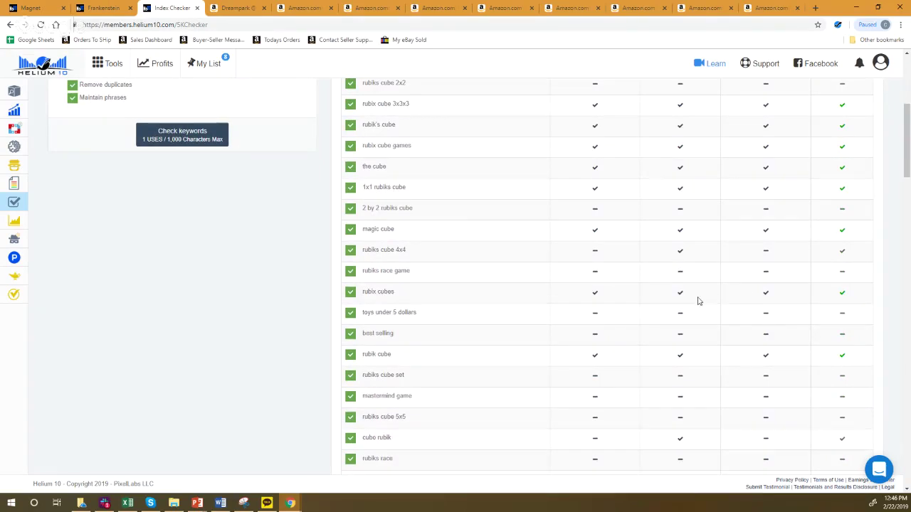
scroll(602, 324, up, 2)
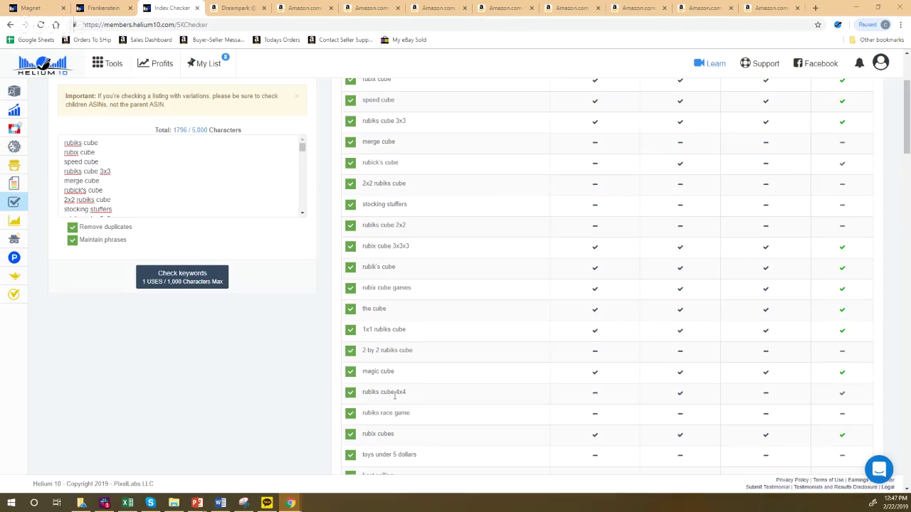
click(595, 397)
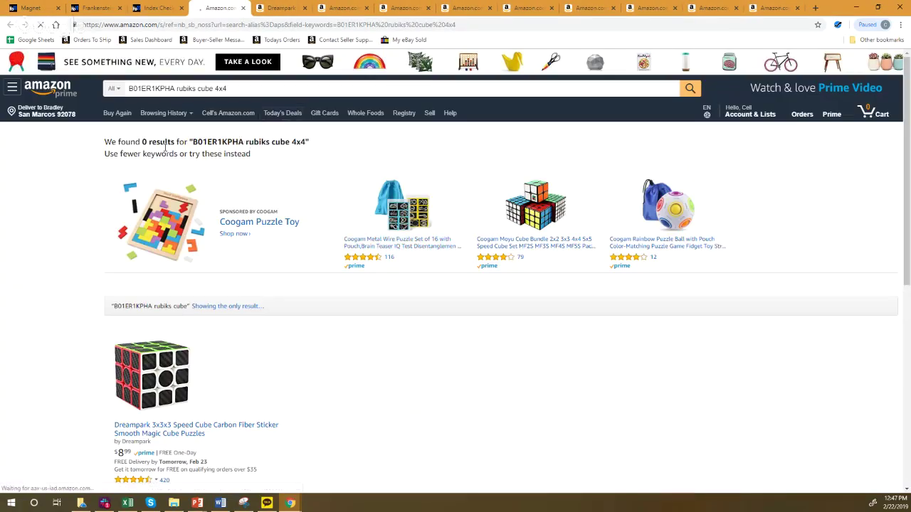
click(243, 8)
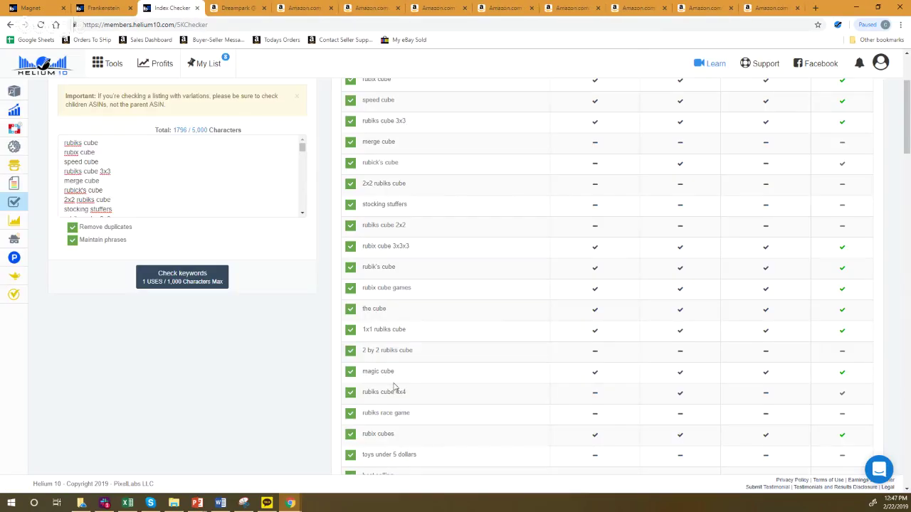
- Open the Amazon search behind the storefront index result for "rubiks cube 4x4" and examine which search words it matched
click(766, 397)
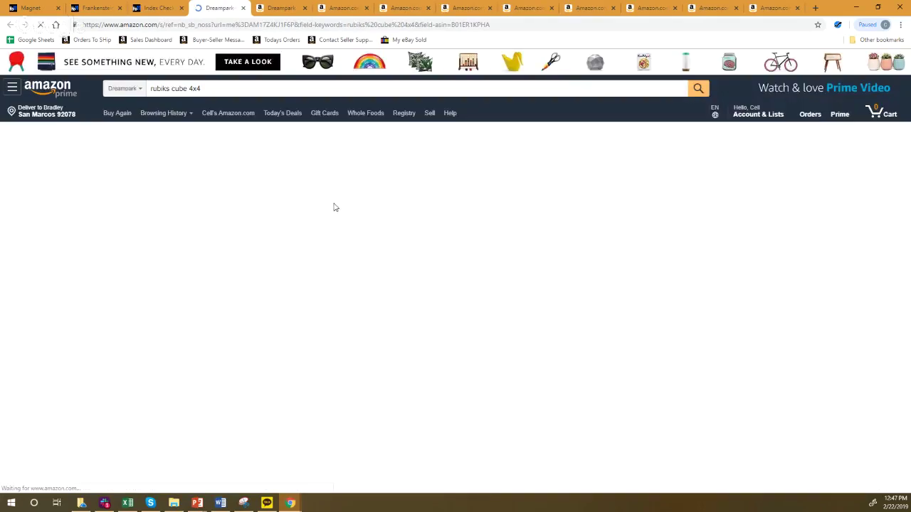
mouse_move(167, 126)
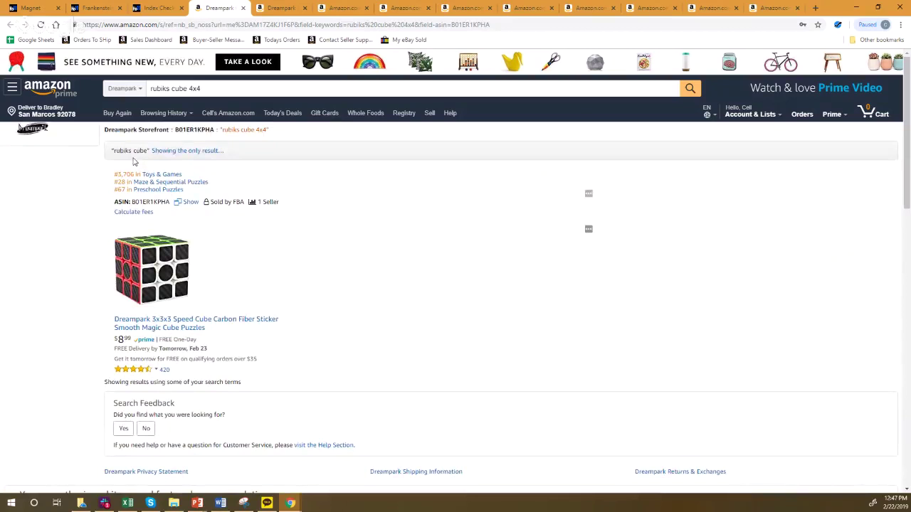
drag(118, 151, 147, 151)
drag(116, 151, 145, 151)
click(158, 8)
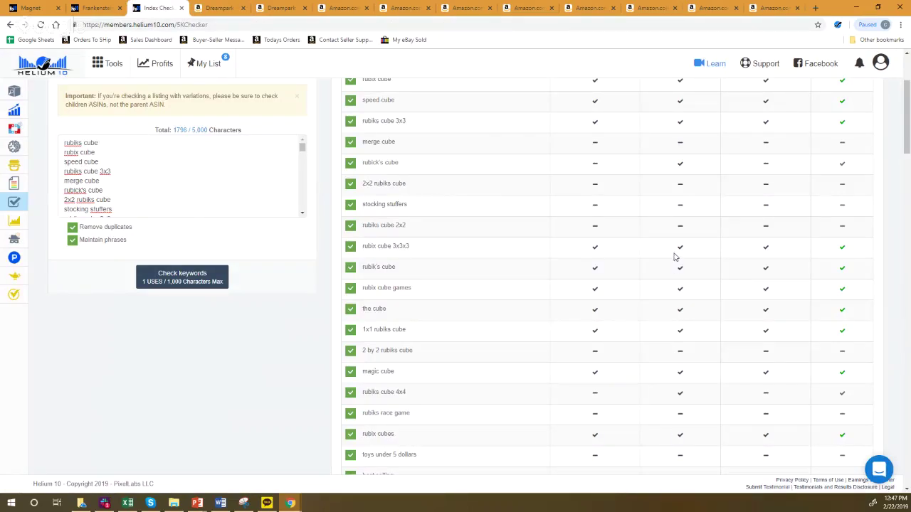
- Open the Amazon search behind the field-ASIN index result for "rubick's cube" and examine its result line
click(680, 163)
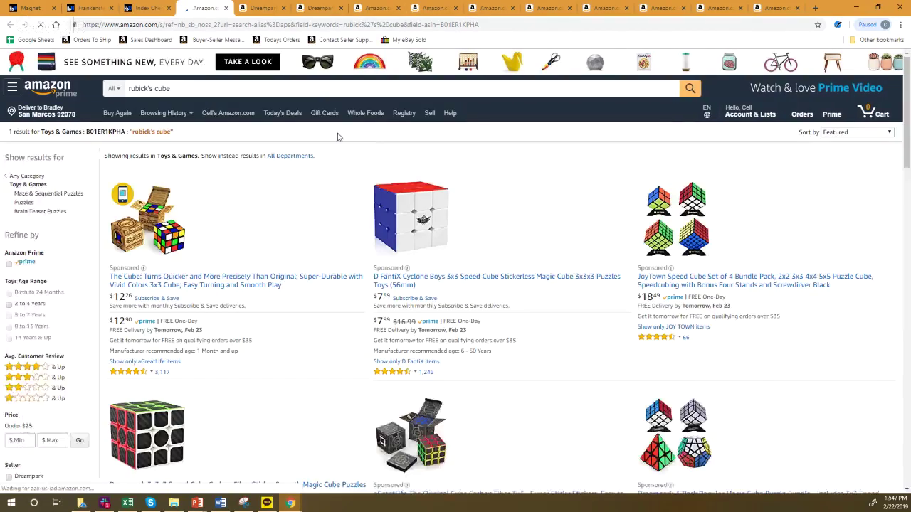
drag(19, 132, 83, 133)
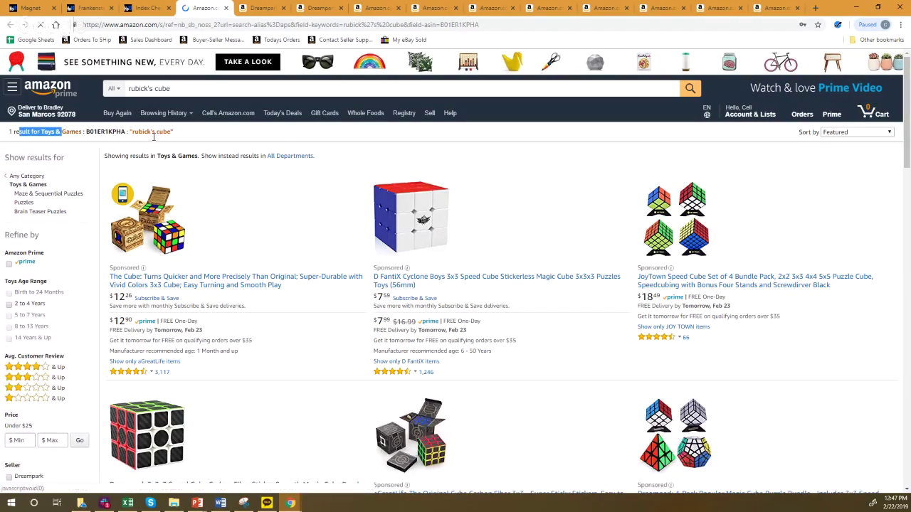
drag(153, 137, 182, 136)
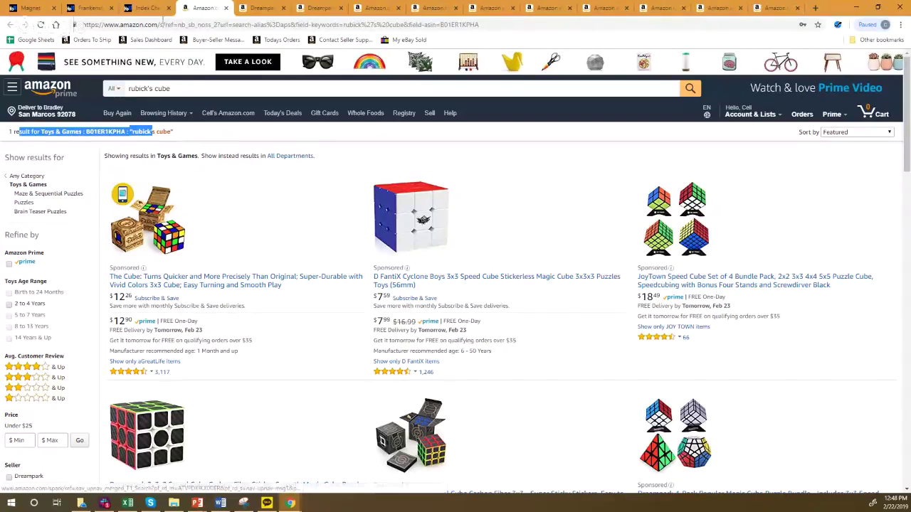
click(151, 7)
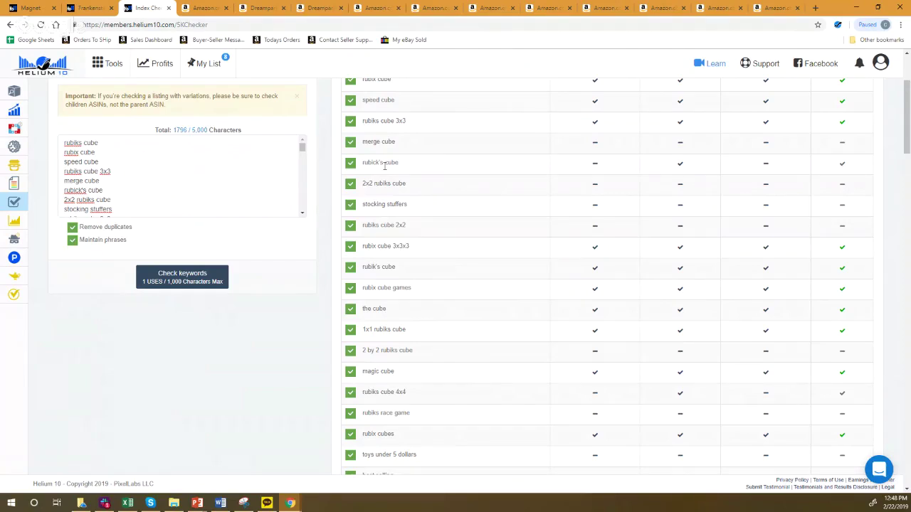
- Copy the keyword "rubiks cube 4x4" from the Index Checker results
scroll(385, 166, up, 1)
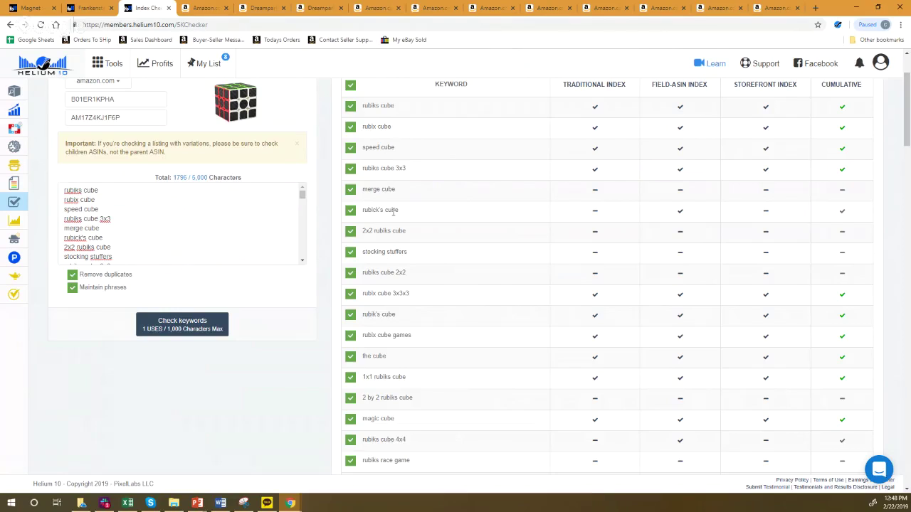
scroll(393, 212, down, 1)
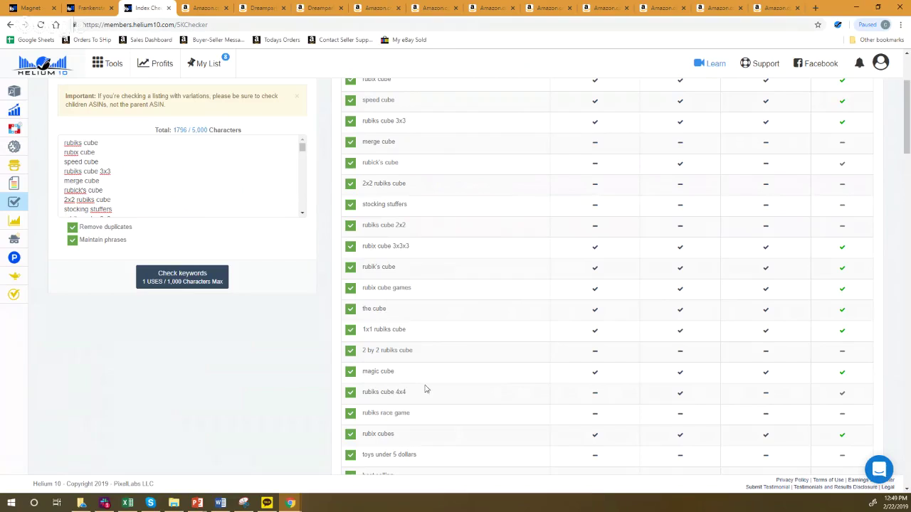
drag(405, 392, 365, 390)
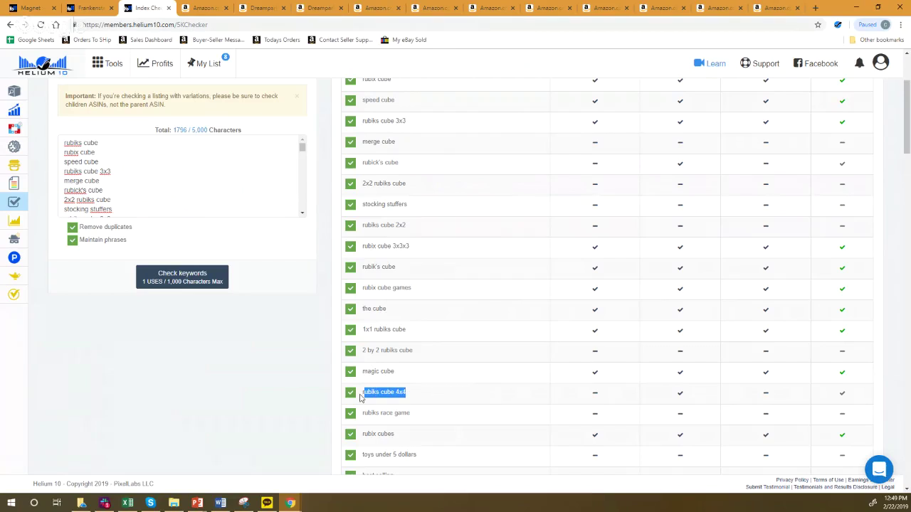
click(399, 395)
drag(406, 394, 361, 393)
right_click(369, 393)
click(389, 400)
- Open the Dreampark cube's Amazon listing, search the page for "rubiks cube 4x4", and return to Index Checker
click(267, 8)
click(214, 257)
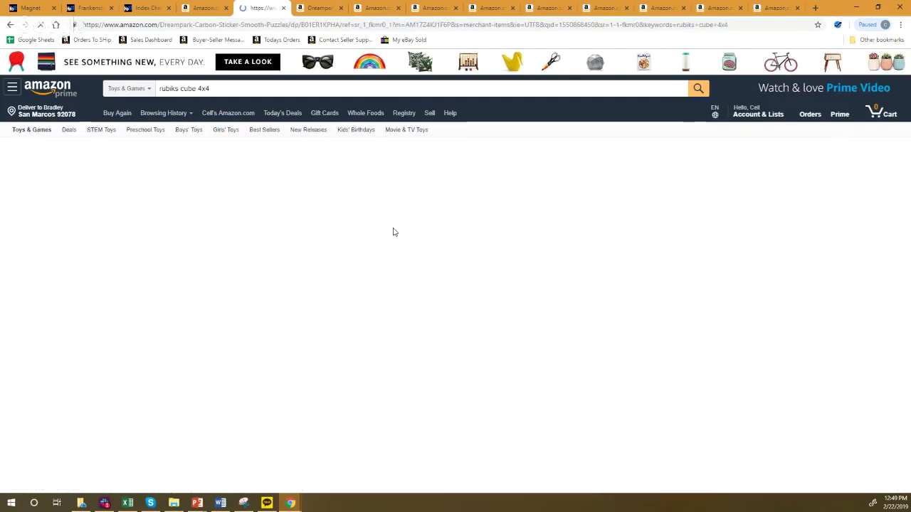
key(ctrl+f)
key(ctrl+v)
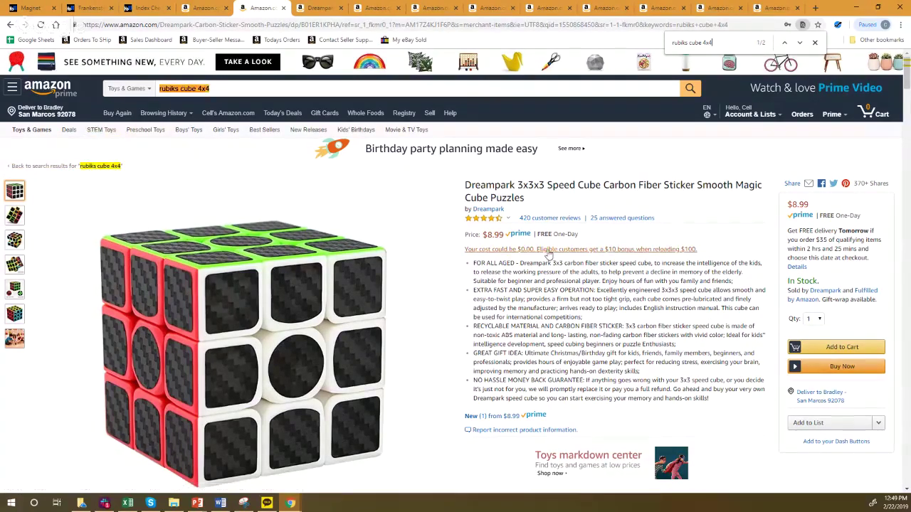
scroll(547, 254, down, 1)
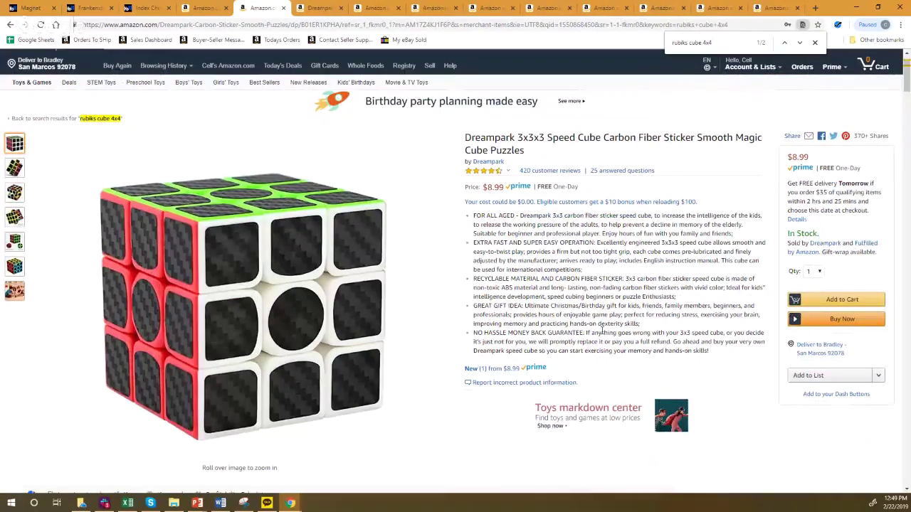
scroll(545, 291, down, 10)
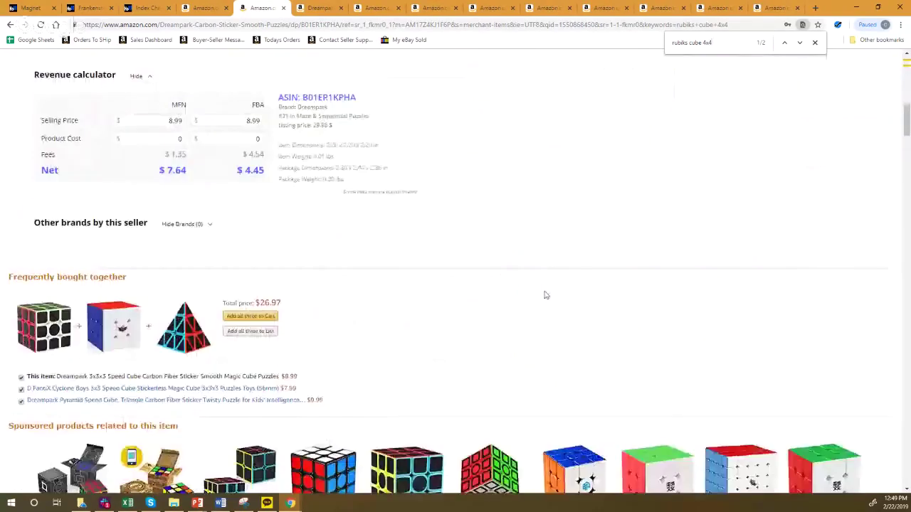
scroll(450, 180, up, 3)
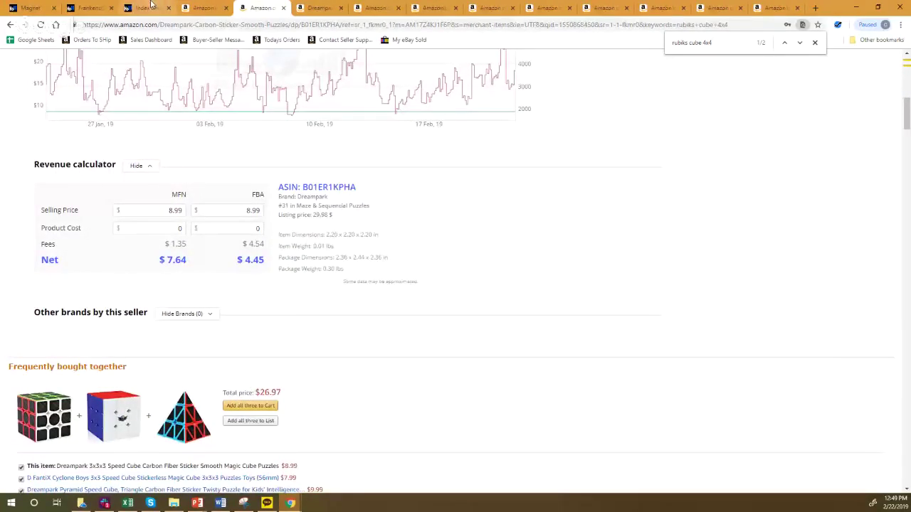
click(151, 7)
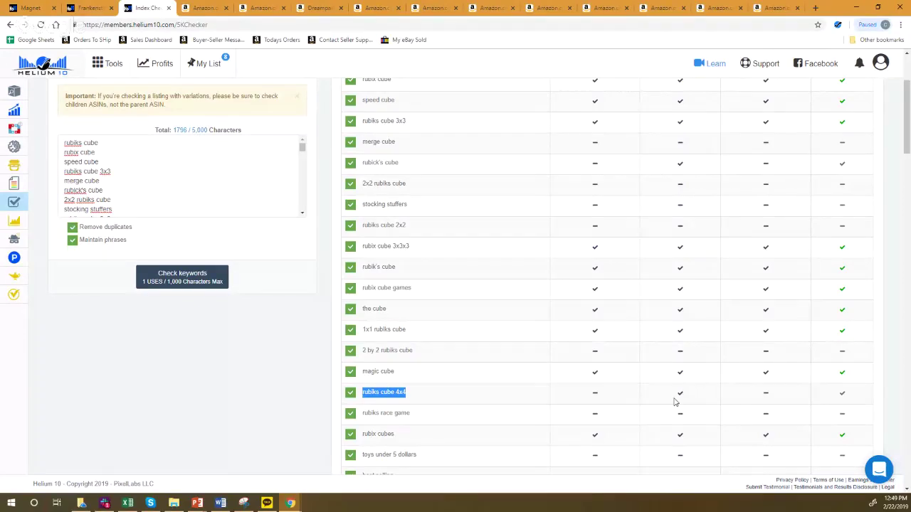
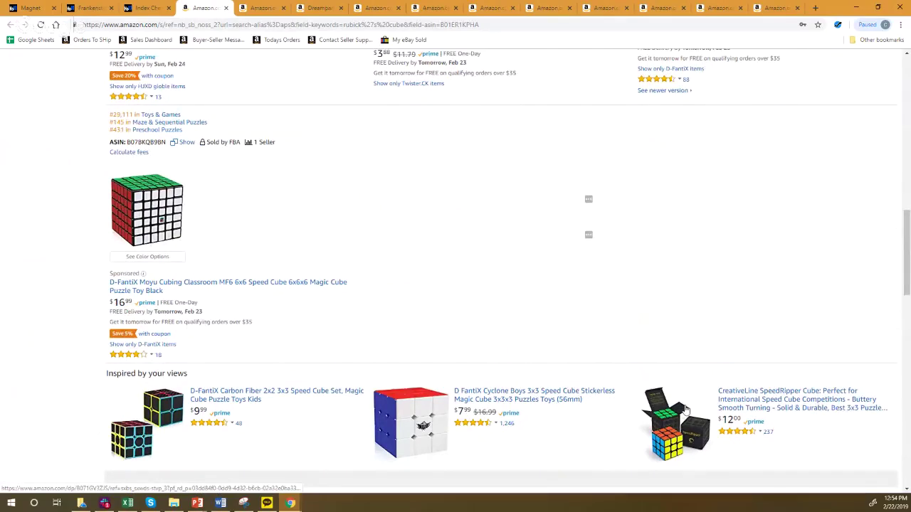
- Return from the Amazon results for "rubick's cube" to Index Checker and open Keyword Tracker in its place
scroll(685, 409, up, 5)
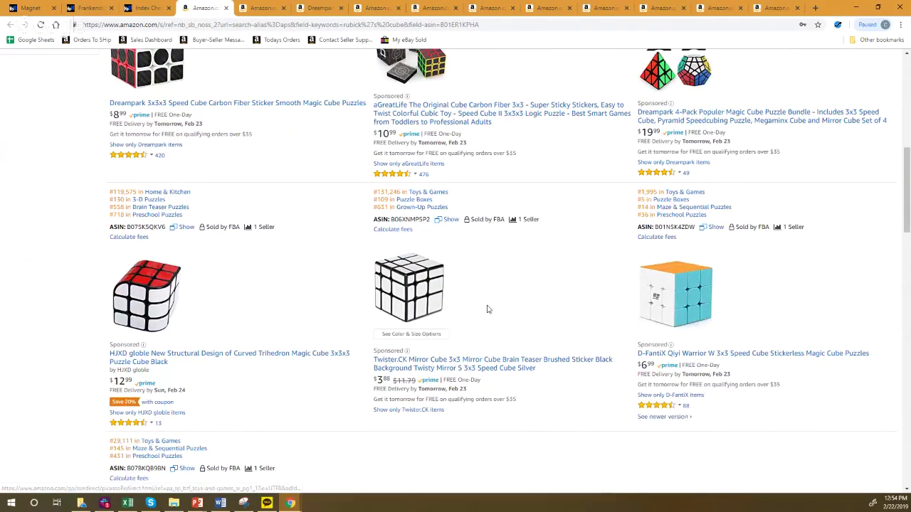
scroll(486, 309, up, 4)
click(149, 7)
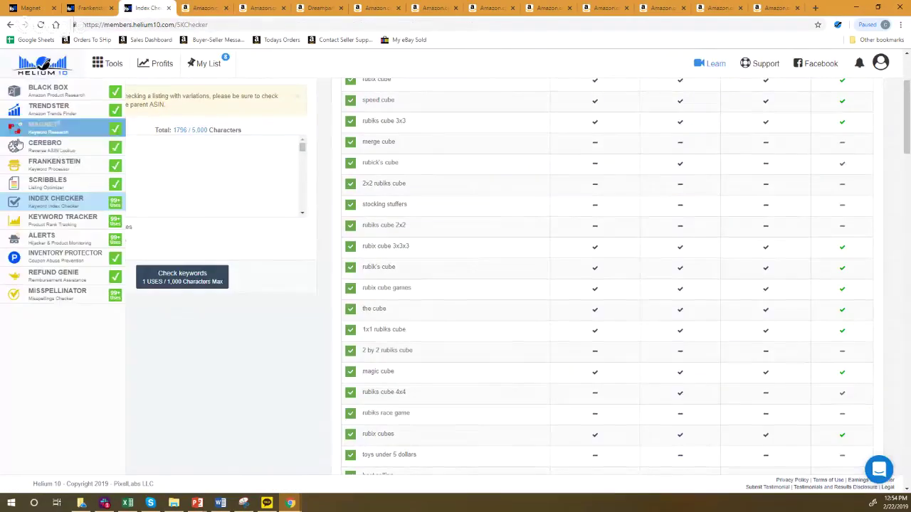
click(41, 224)
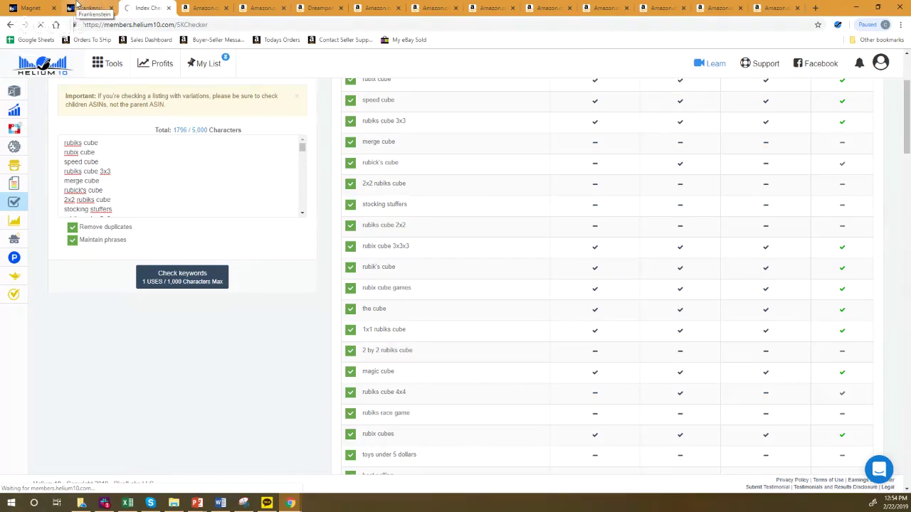
- Review the filtered Magnet keywords for "rubiks cube" and return to Keyword Tracker
click(31, 8)
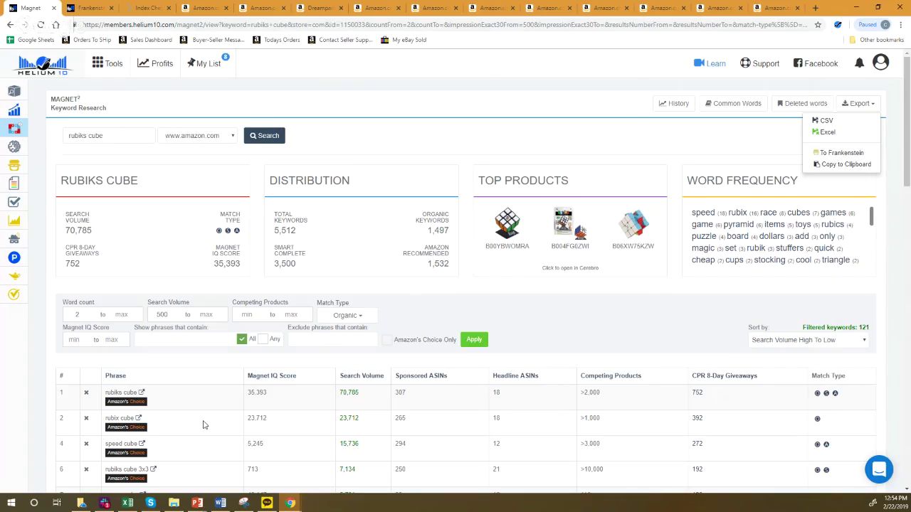
scroll(203, 425, down, 2)
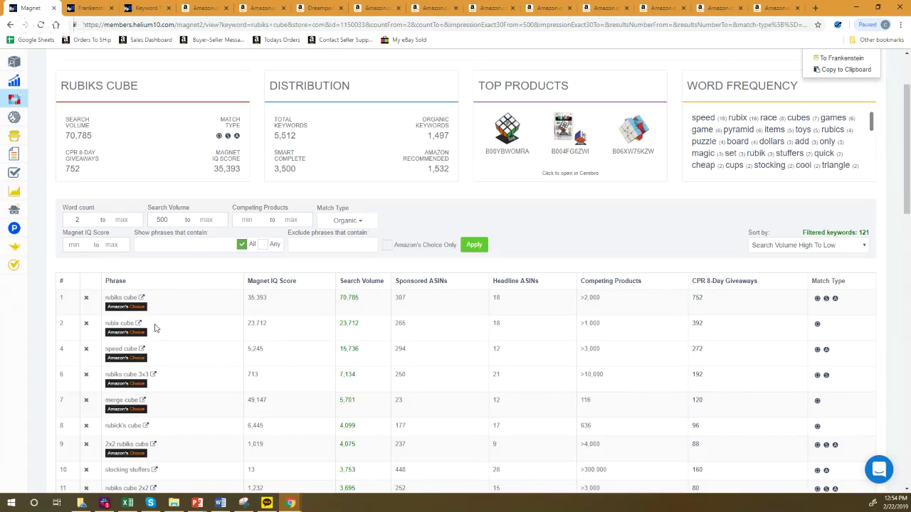
click(146, 8)
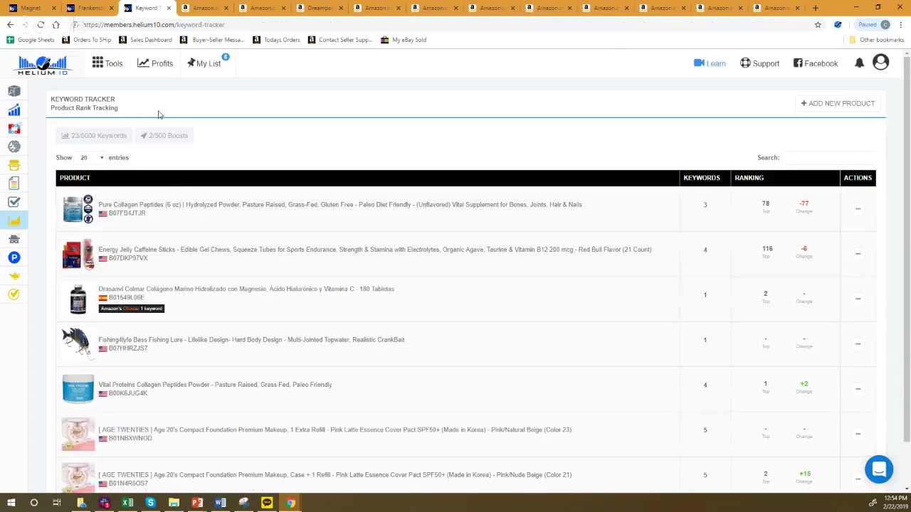
- Expand the tracked keywords of the Drasanvi Colmar collagen product and inspect the rank history points for "colageno"
scroll(171, 230, down, 1)
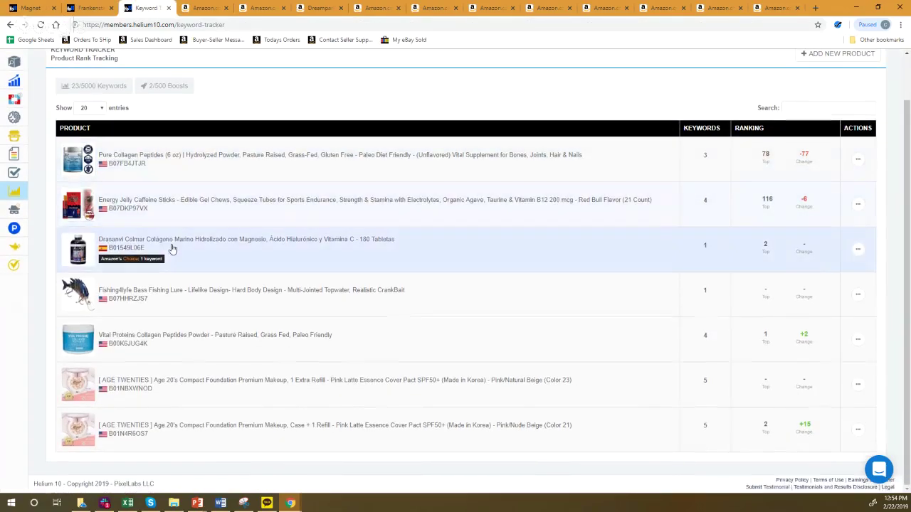
scroll(175, 248, up, 1)
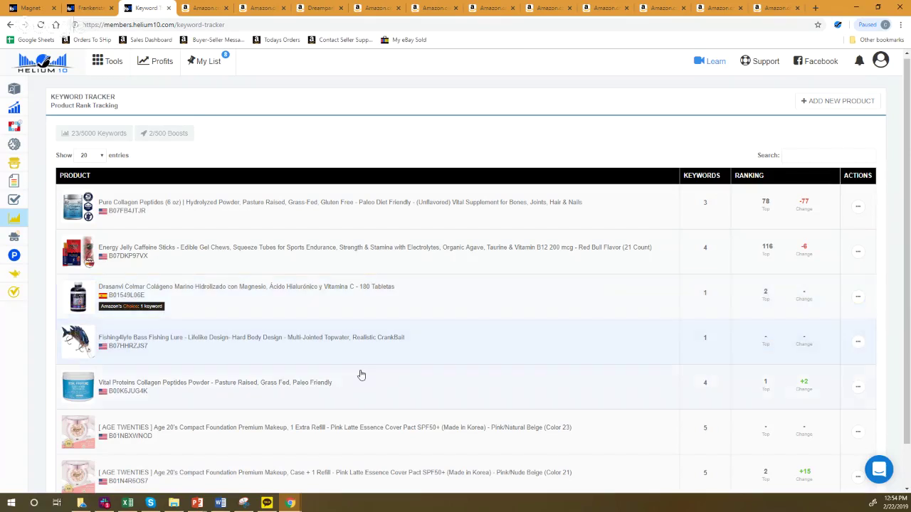
click(202, 305)
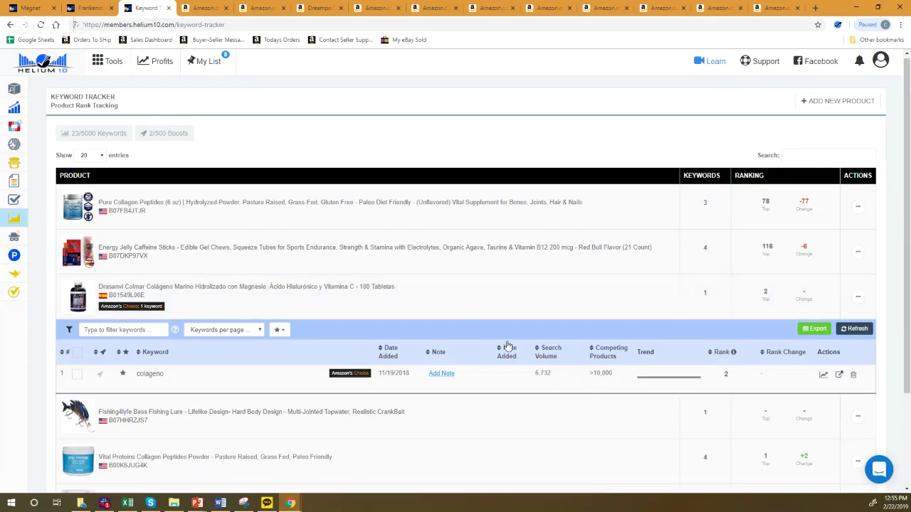
click(674, 383)
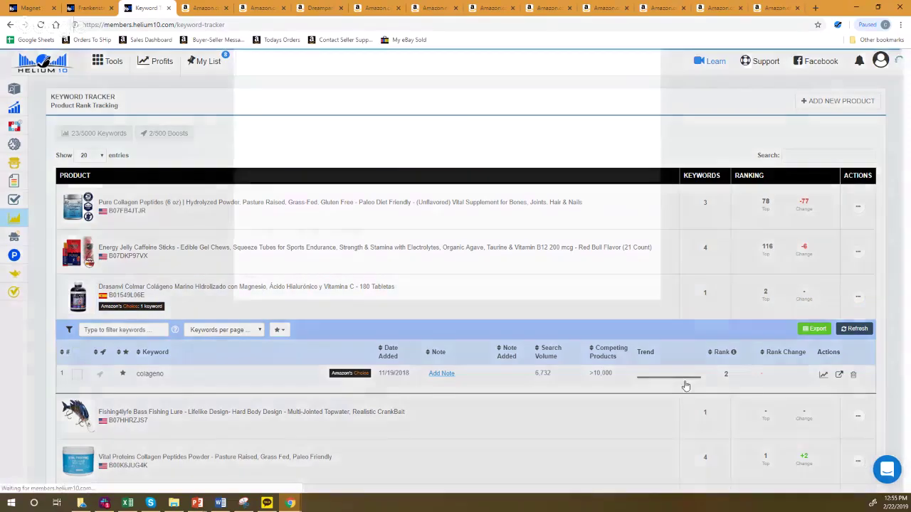
mouse_move(302, 125)
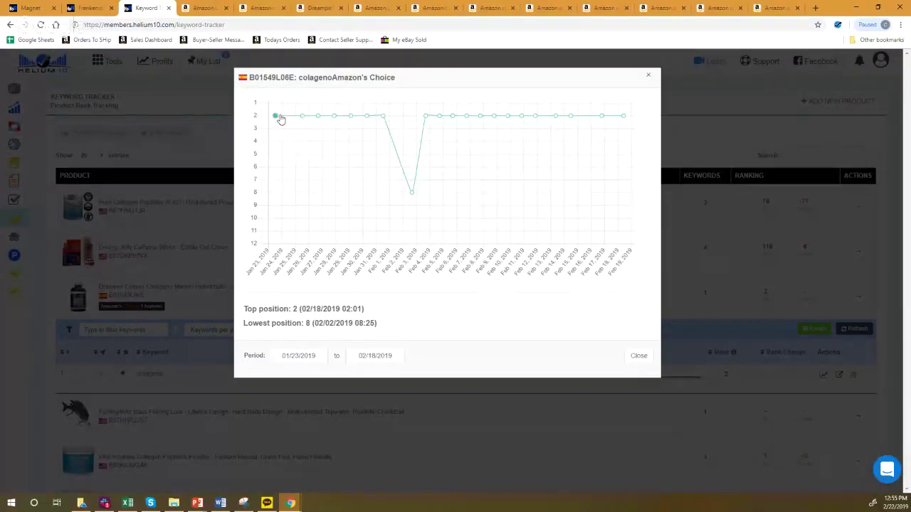
mouse_move(334, 123)
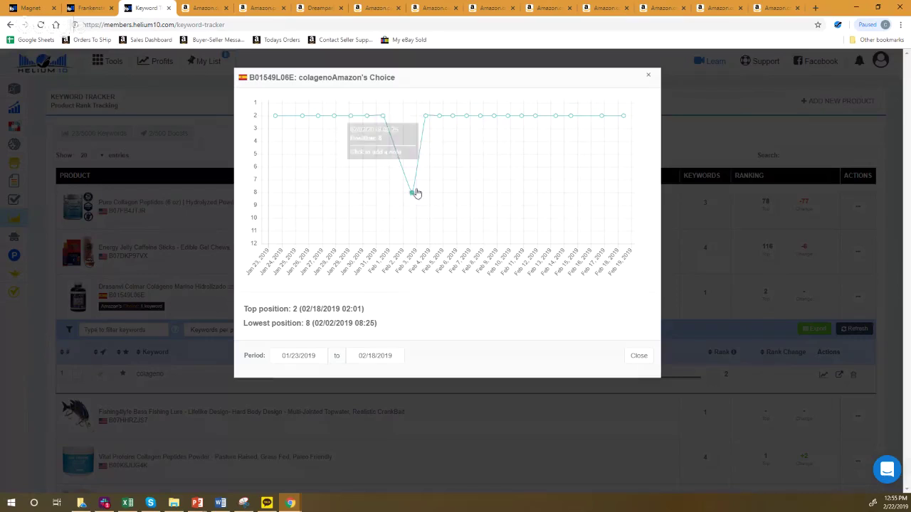
mouse_move(416, 194)
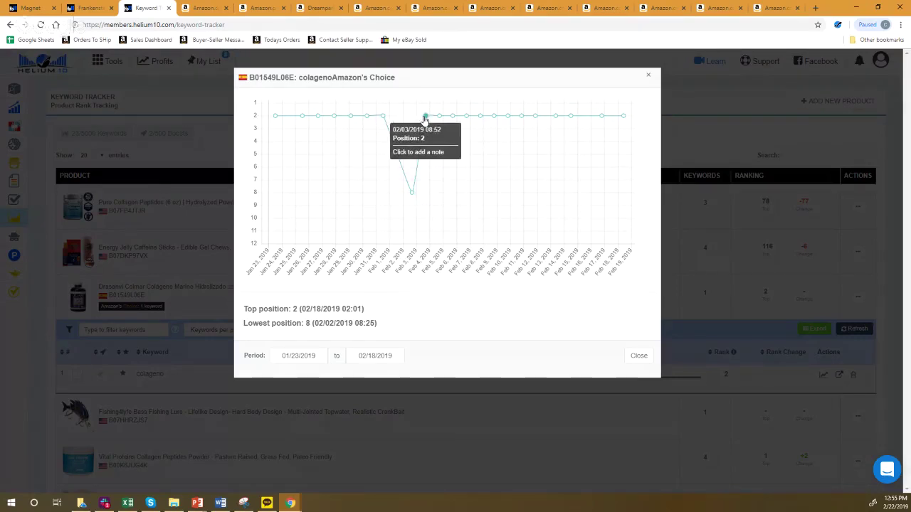
- View the "colageno" rank history with the period starting 01/01/2019, and close the chart
click(310, 358)
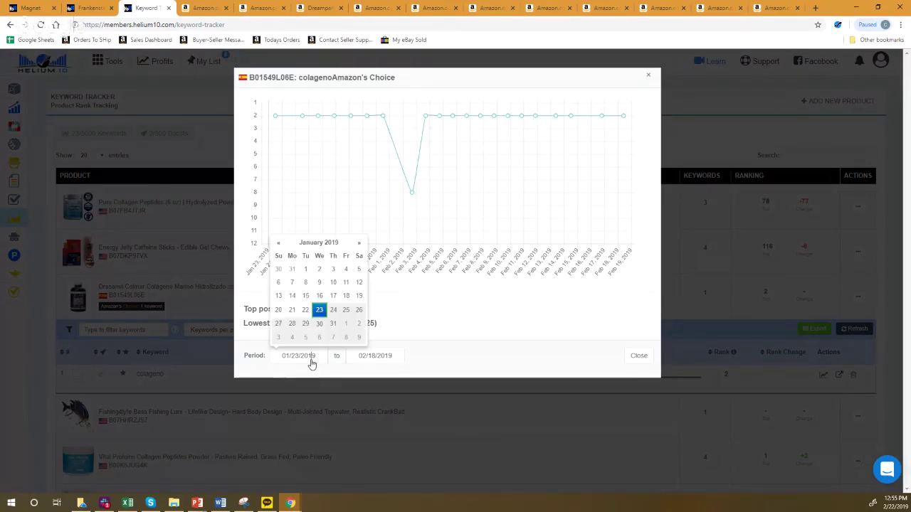
click(306, 269)
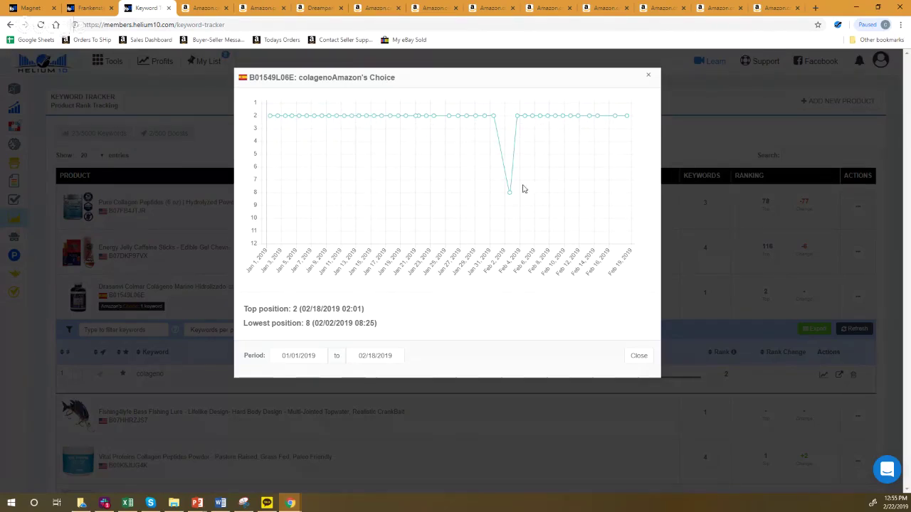
click(649, 75)
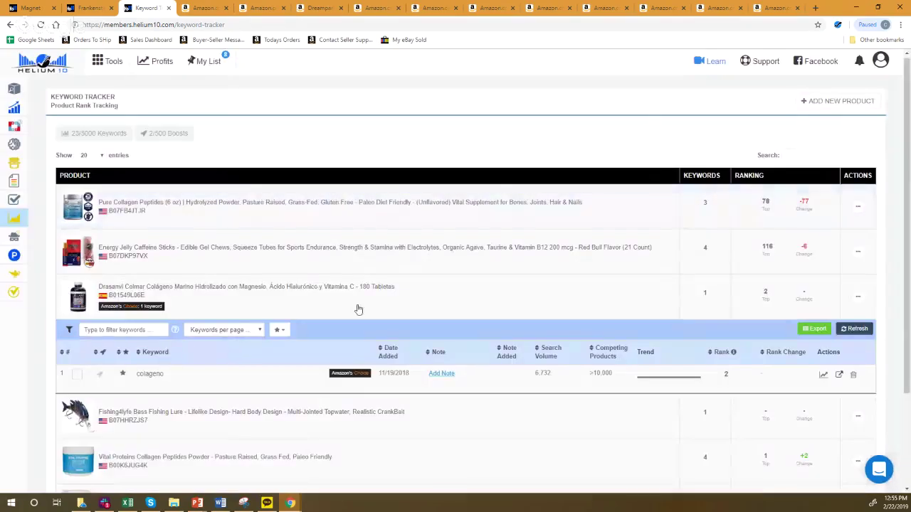
- Expand the Pure Collagen Peptides keywords, view the "collagen powder" rank history with the period starting 12/01/2018, and close the chart
click(310, 205)
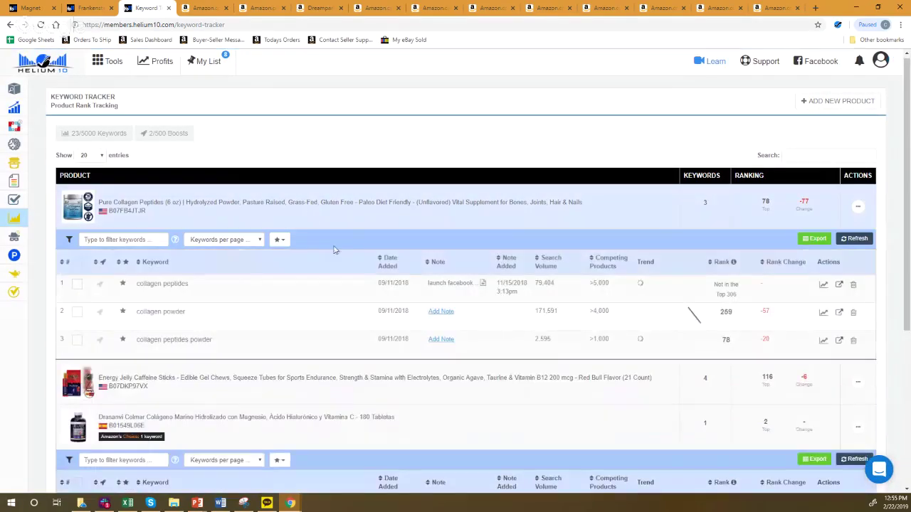
click(688, 314)
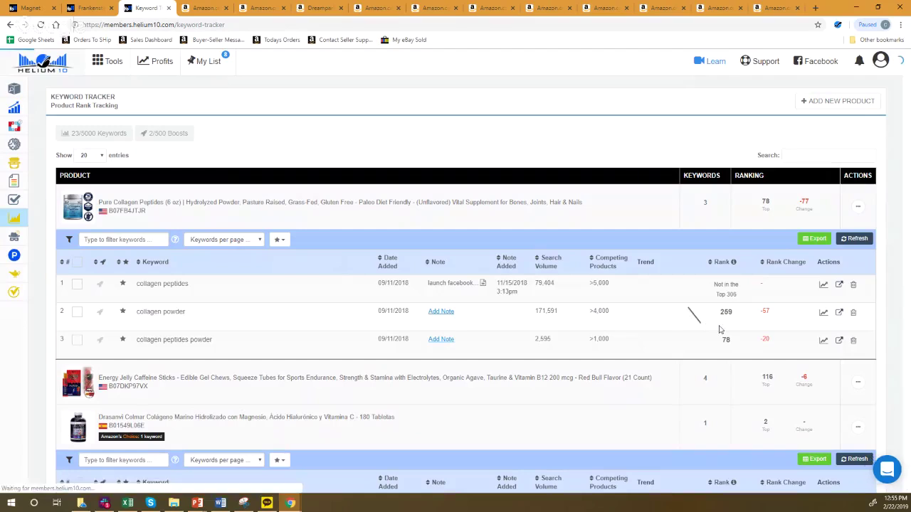
mouse_move(458, 242)
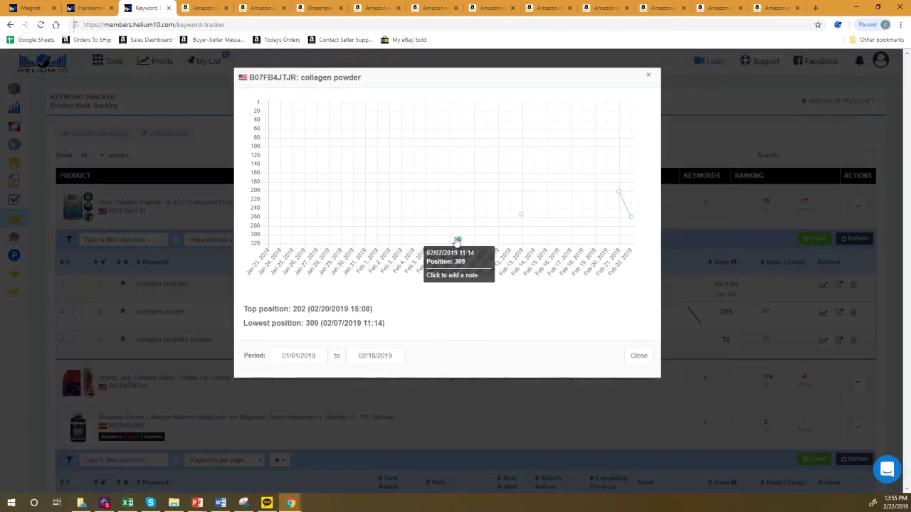
click(306, 359)
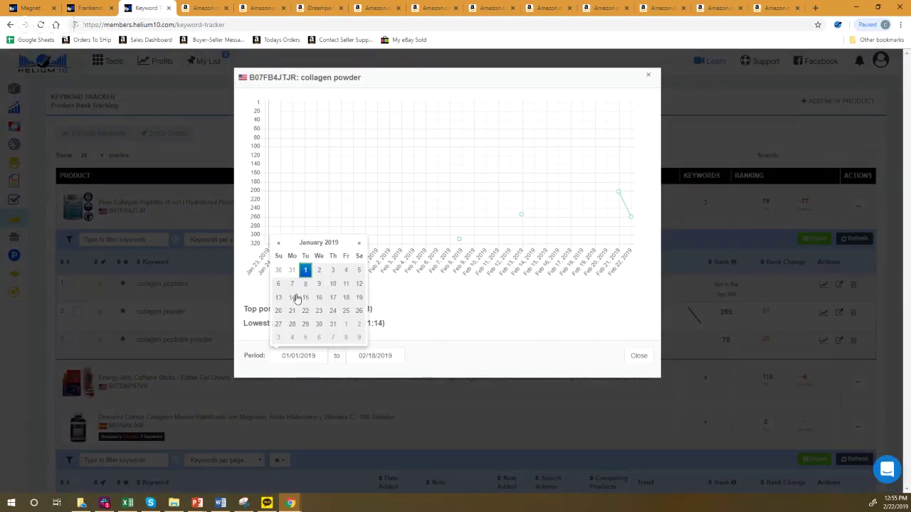
click(279, 243)
click(358, 271)
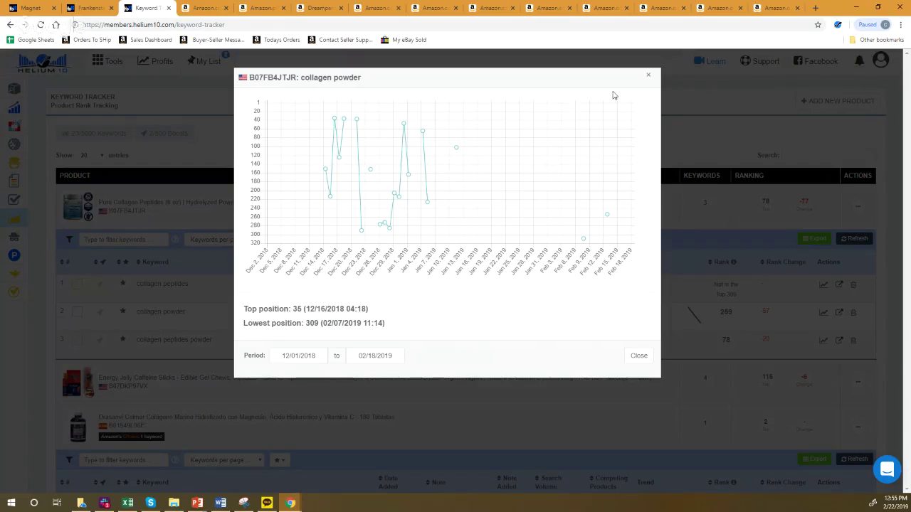
click(650, 78)
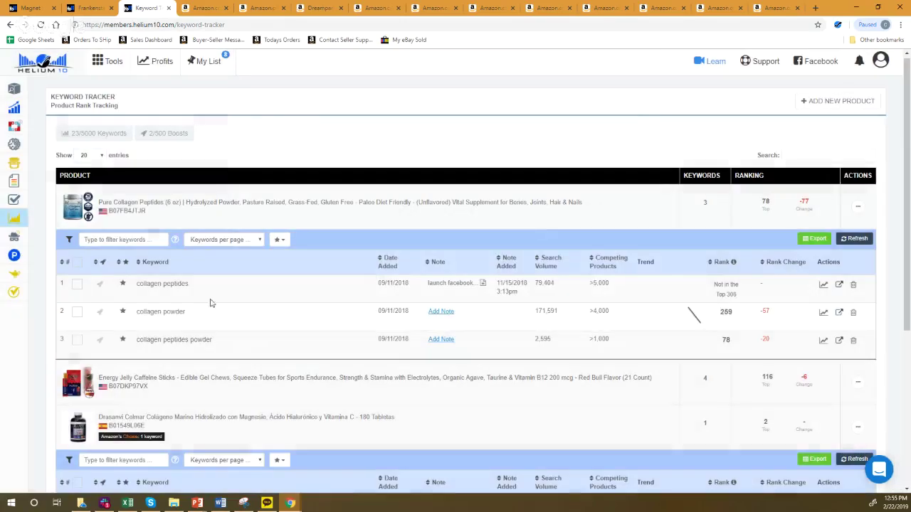
- View the "collagen peptides powder" rank history with the period starting 12/01/2018, and close the chart
click(693, 346)
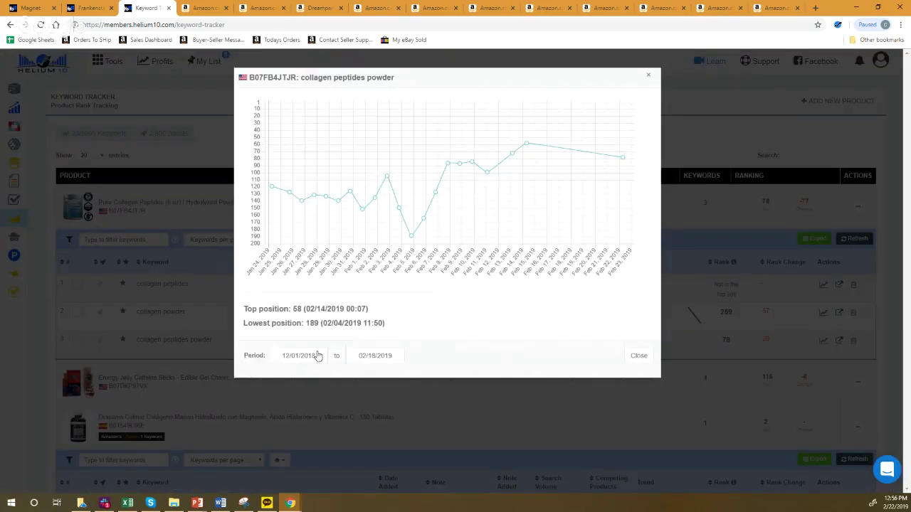
click(314, 356)
click(359, 270)
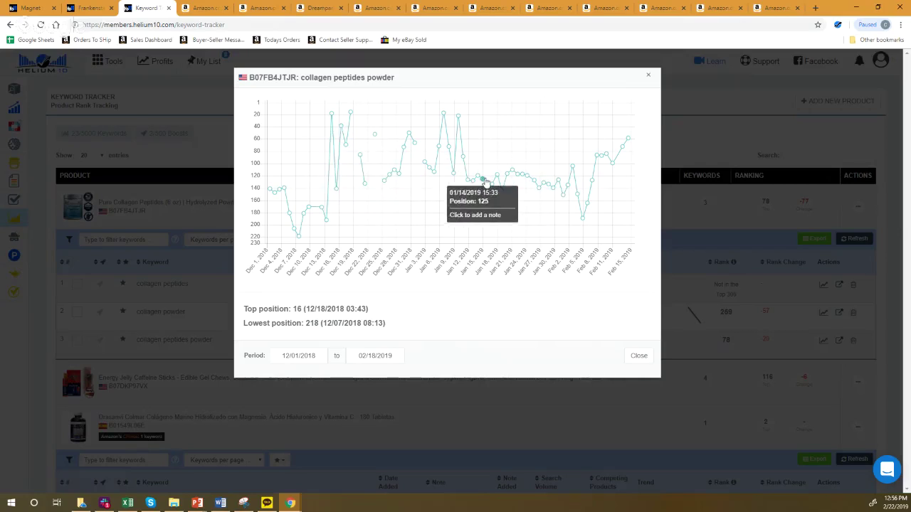
click(648, 78)
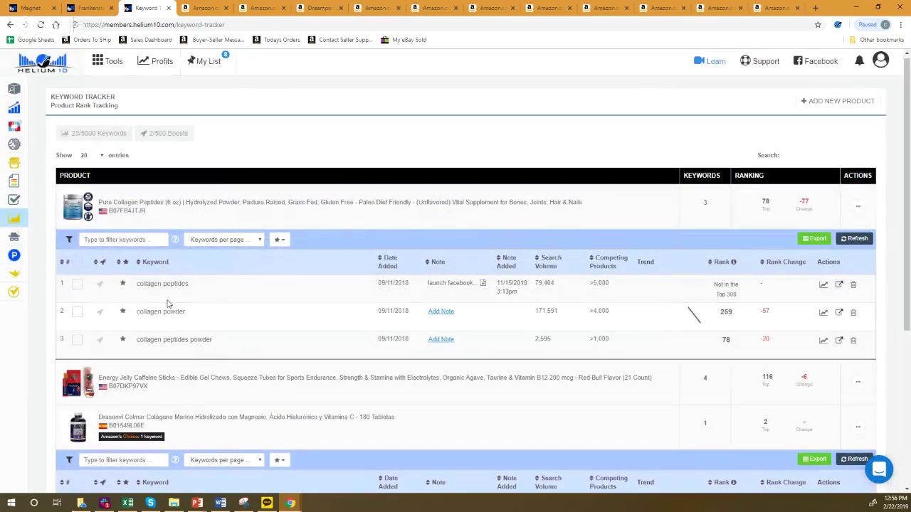
- Turn on the rank tracking boost for the keyword "collagen peptides powder" and look over the tracked products list
click(100, 343)
scroll(300, 358, down, 3)
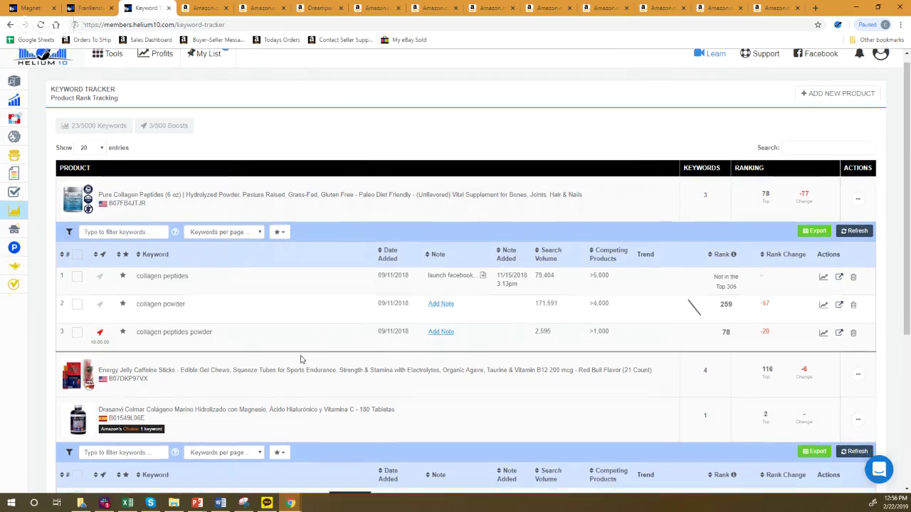
scroll(300, 358, down, 2)
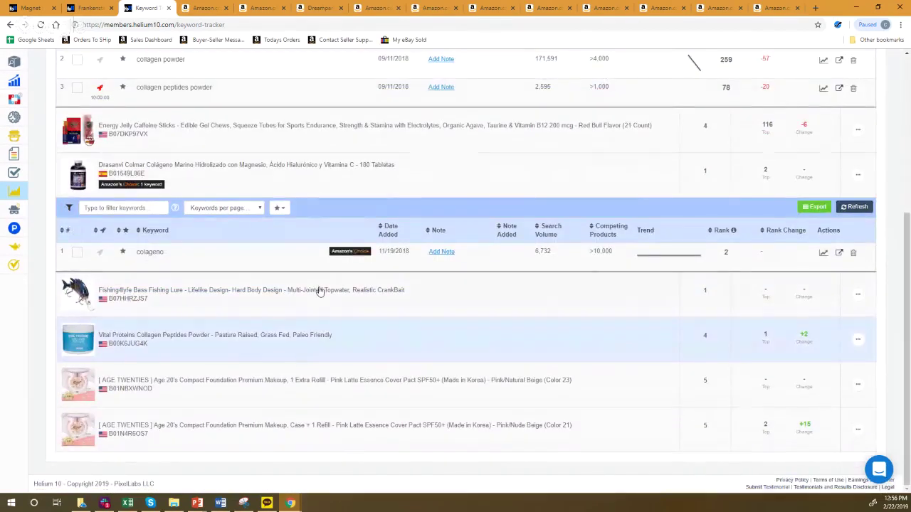
scroll(191, 202, up, 2)
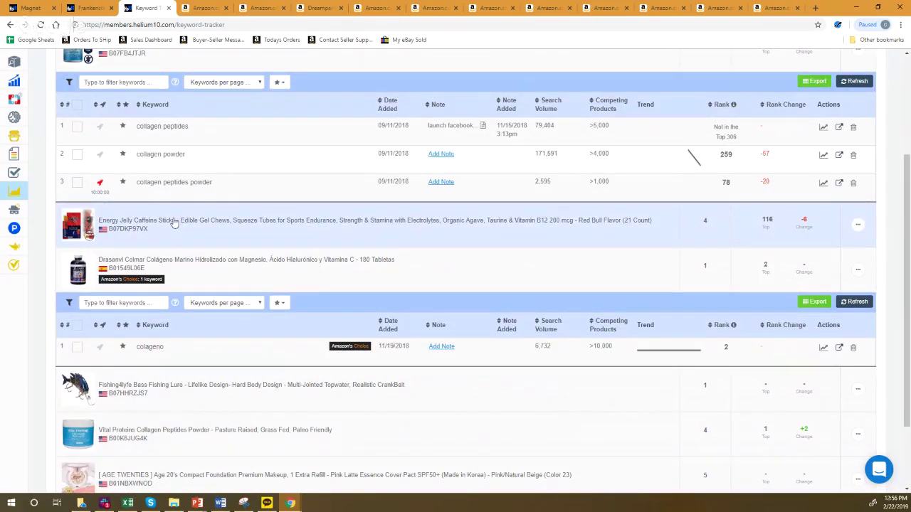
scroll(174, 223, up, 2)
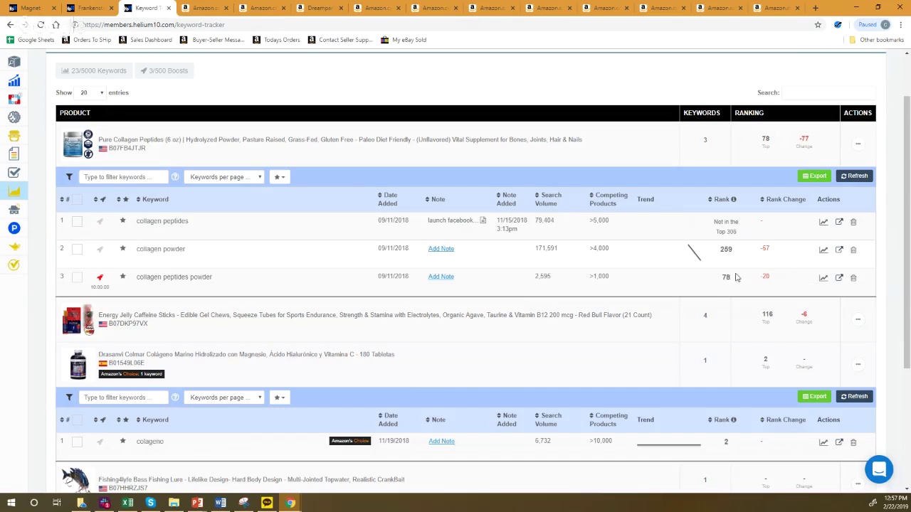
- Reopen the rank history chart of the boosted keyword "collagen peptides powder", examine its trend, and close it
click(700, 277)
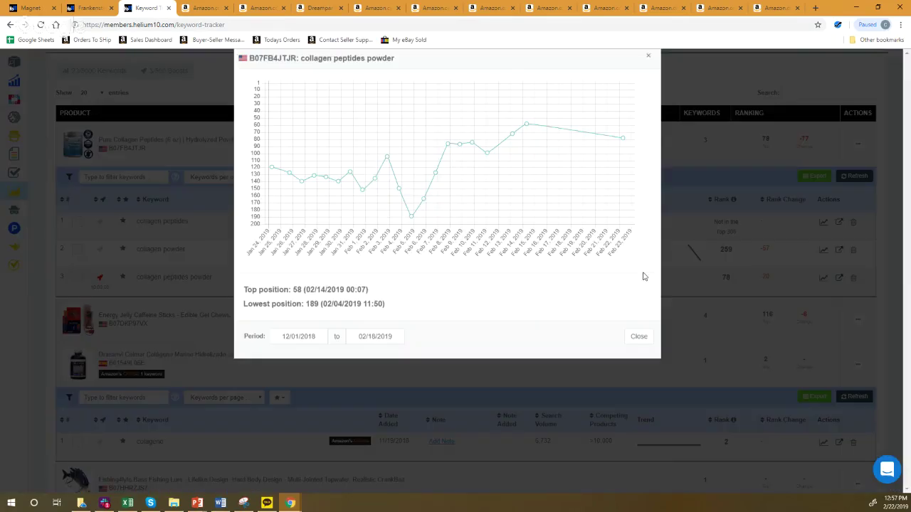
mouse_move(412, 236)
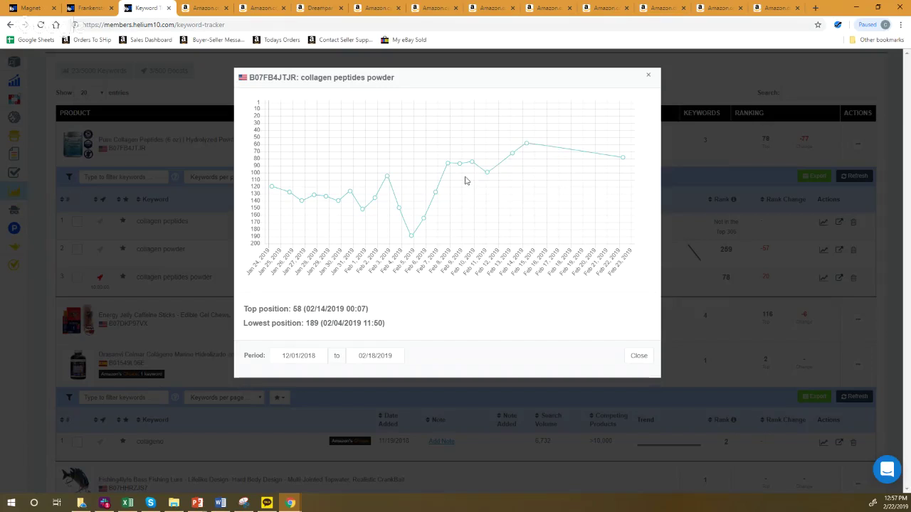
click(648, 79)
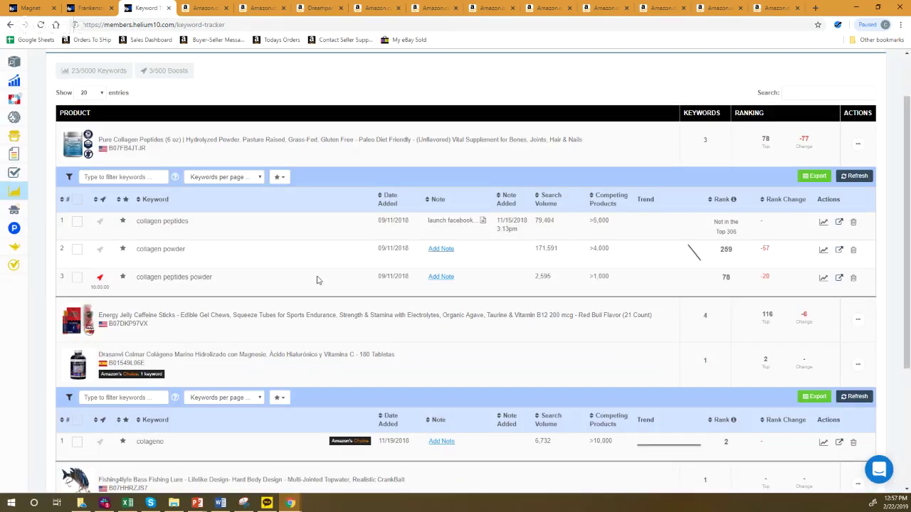